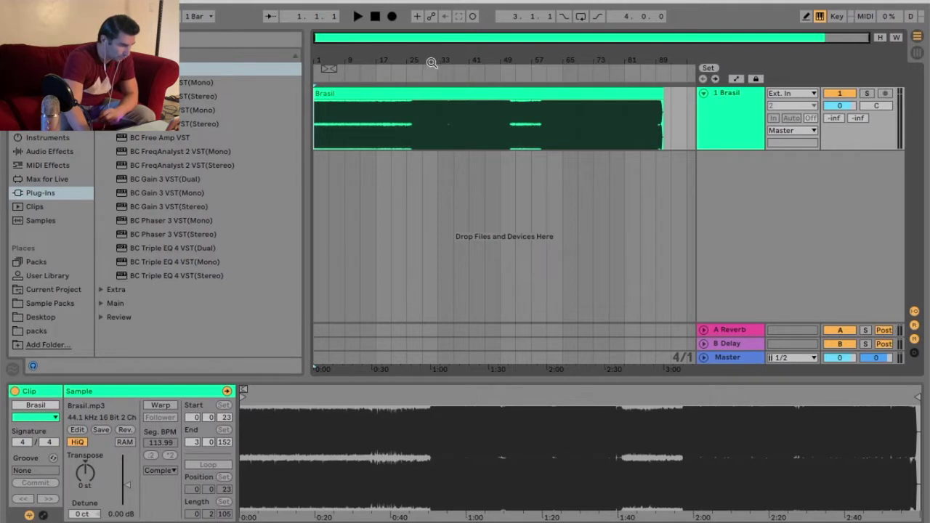
# Play the Brasil song around bar 50, stop it, and return playback to the song start.
pyautogui.moveTo(420, 57); pyautogui.dragTo(436, 71)
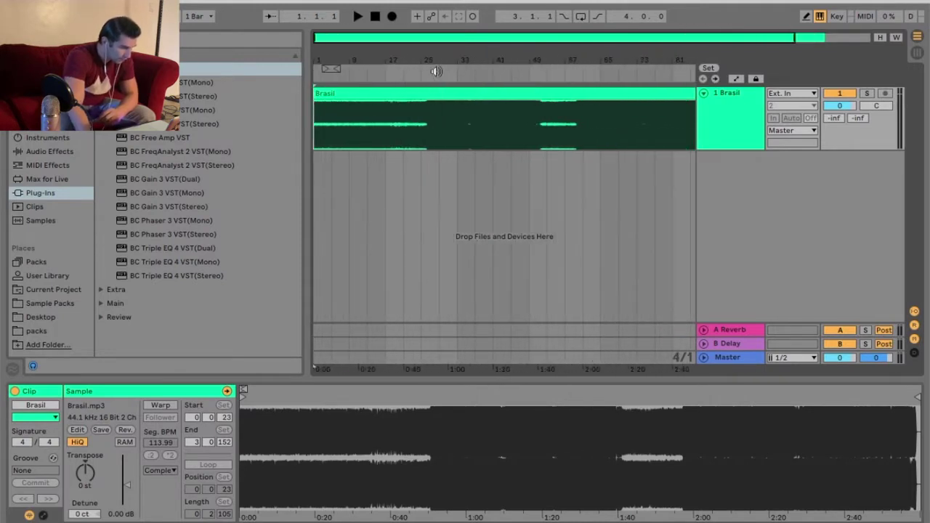
pyautogui.click(432, 73)
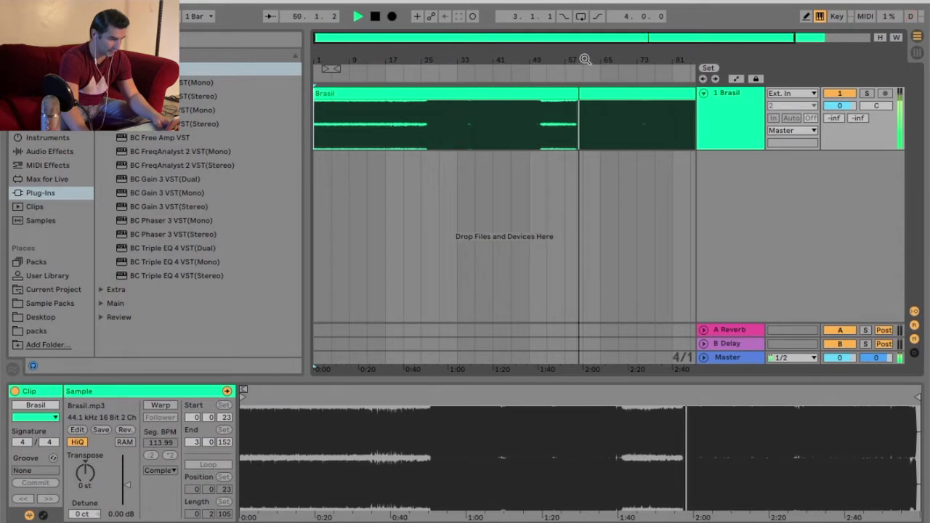
pyautogui.moveTo(671, 50); pyautogui.dragTo(671, 44)
pyautogui.moveTo(473, 56); pyautogui.dragTo(500, 59)
pyautogui.press('space')
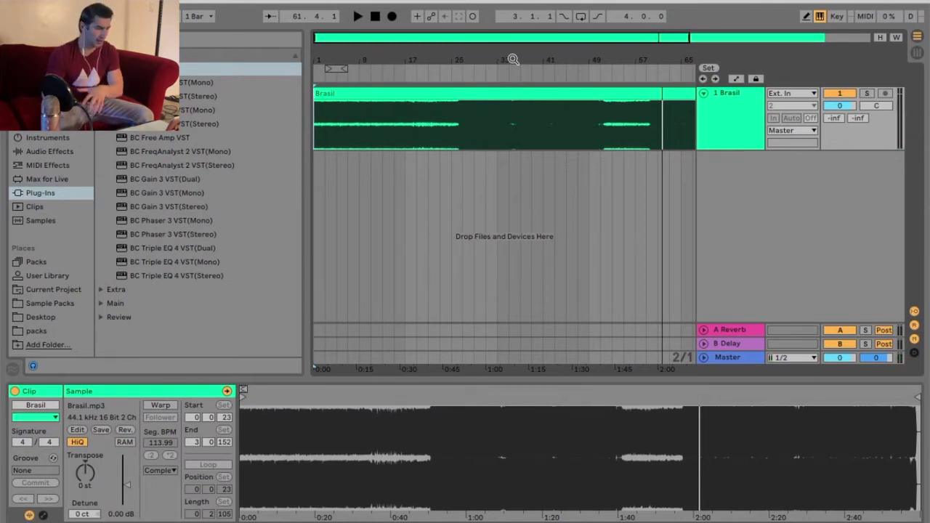
pyautogui.click(374, 17)
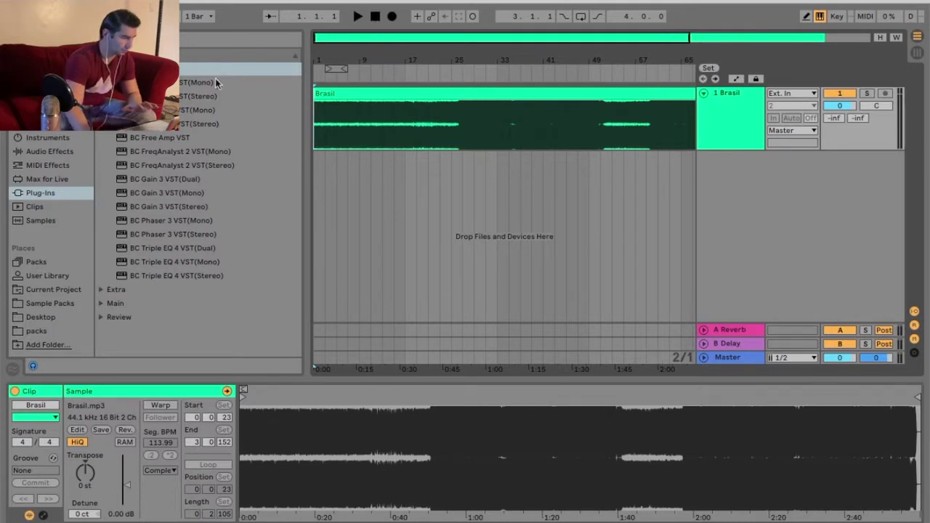
# Add BC Chorus 4 VST(Stereo) to the Brasil track, place its window below the clip, and play the song through it.
pyautogui.moveTo(366, 61); pyautogui.dragTo(398, 47)
pyautogui.click(358, 16)
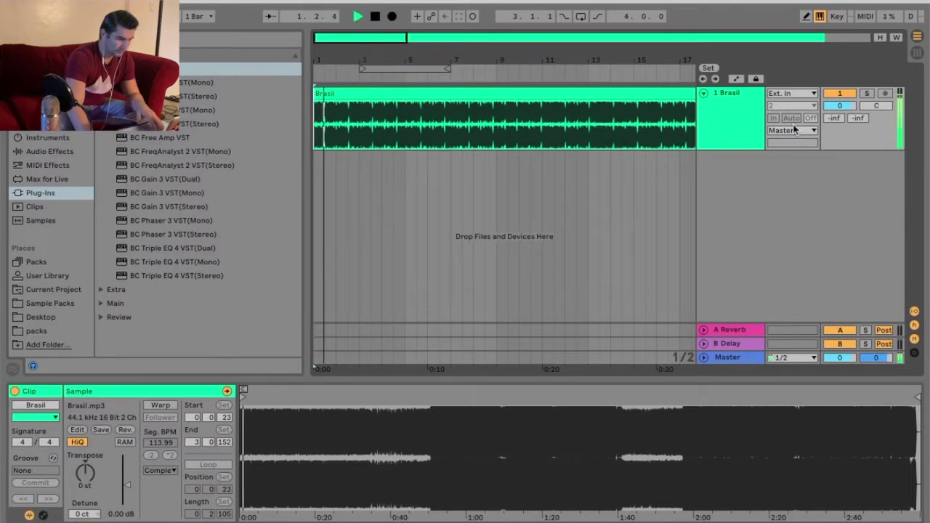
pyautogui.doubleClick(217, 95)
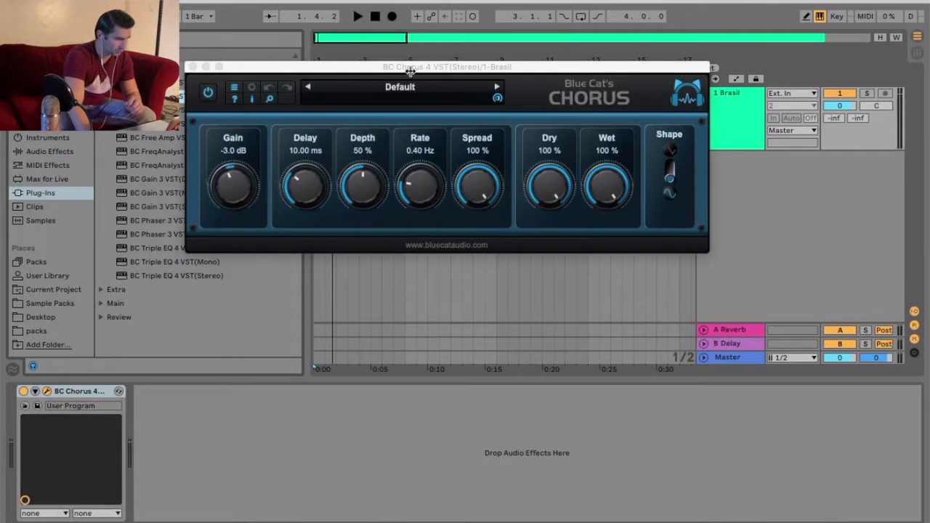
pyautogui.moveTo(415, 73); pyautogui.dragTo(593, 178)
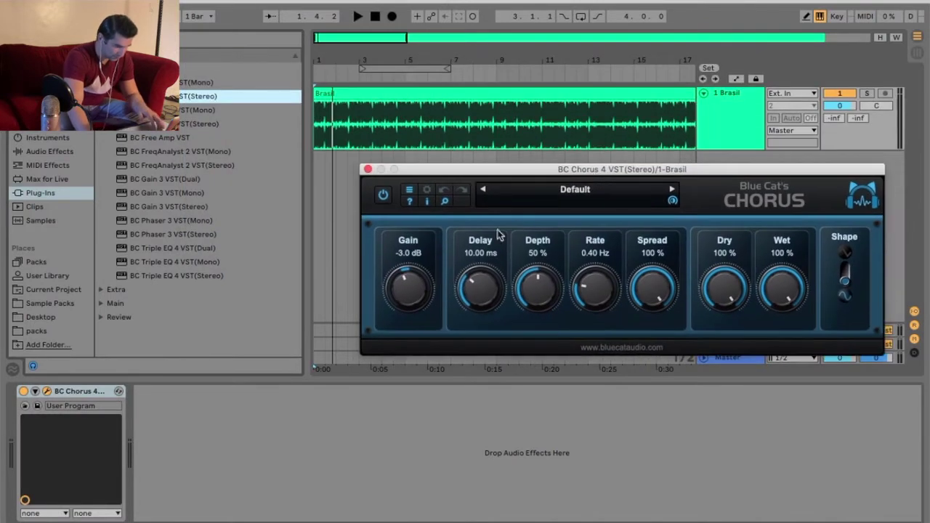
pyautogui.press('space')
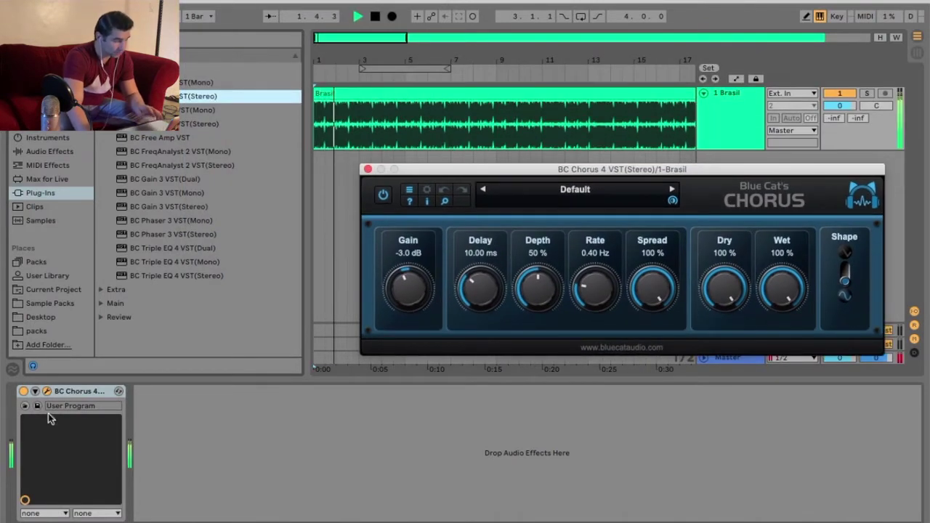
# Compare the song with the chorus bypassed and active, and load the Harmonizer - Fifth factory preset.
pyautogui.click(24, 393)
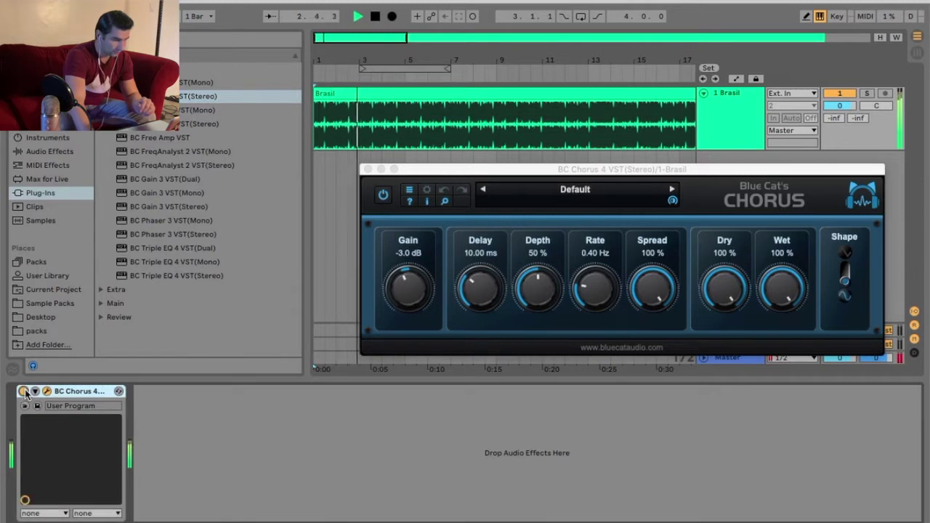
pyautogui.click(846, 274)
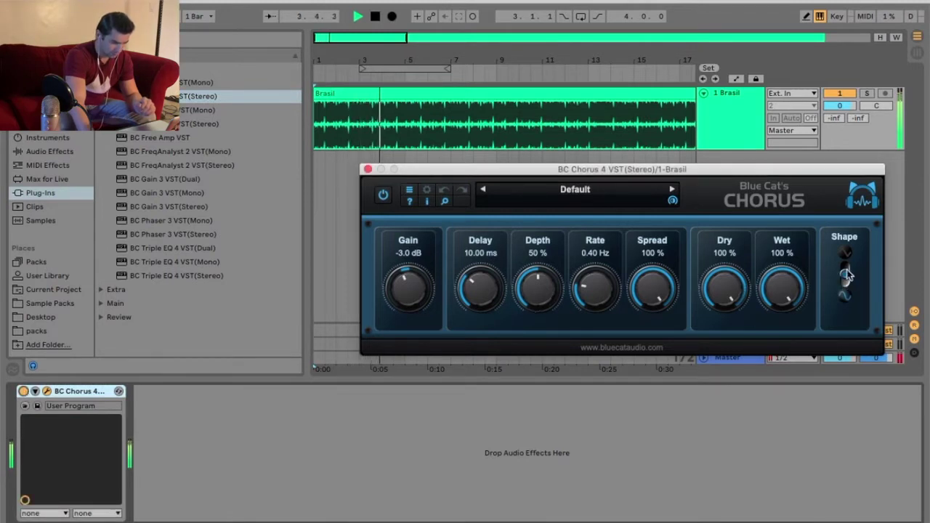
pyautogui.click(559, 182)
pyautogui.moveTo(611, 190)
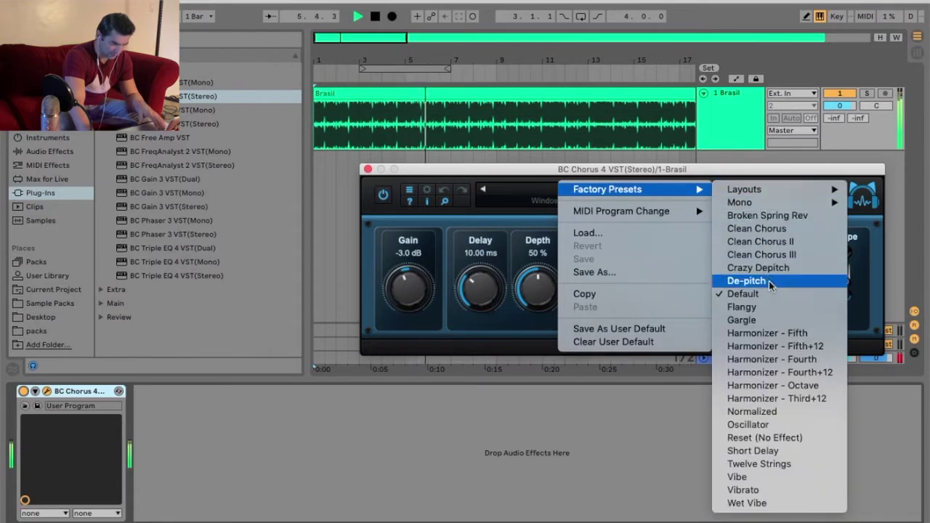
pyautogui.click(791, 334)
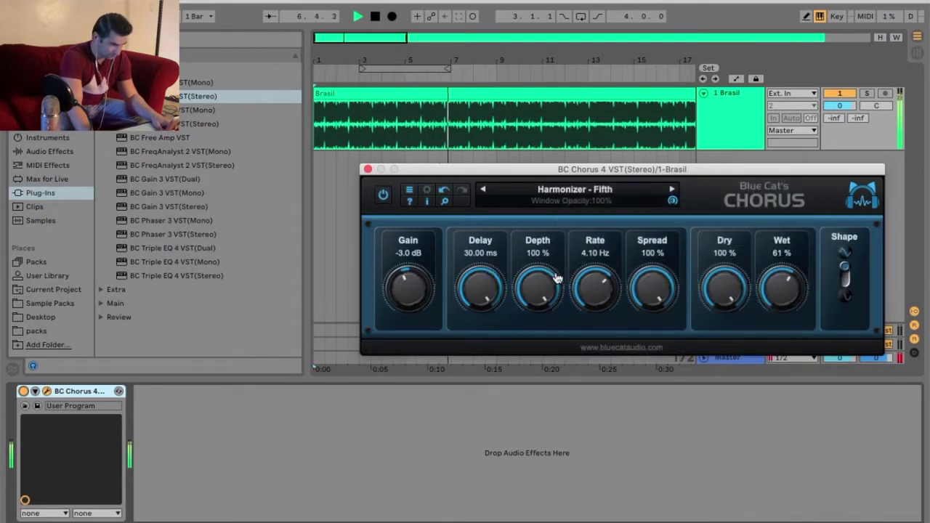
# Audition the factory presets from Harmonizer - Fifth+12 through Normalized on the Brasil track, and close the chorus window.
pyautogui.click(671, 191)
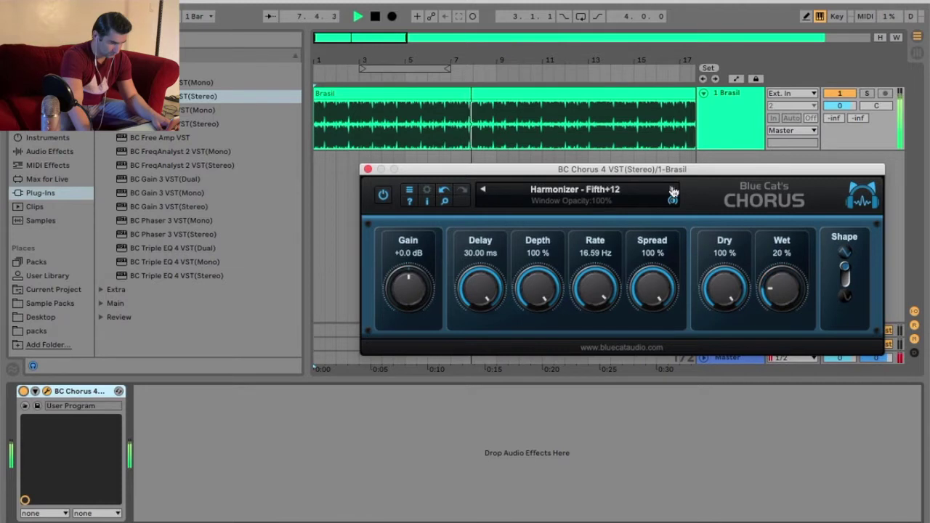
pyautogui.click(673, 191)
pyautogui.click(674, 192)
pyautogui.click(673, 191)
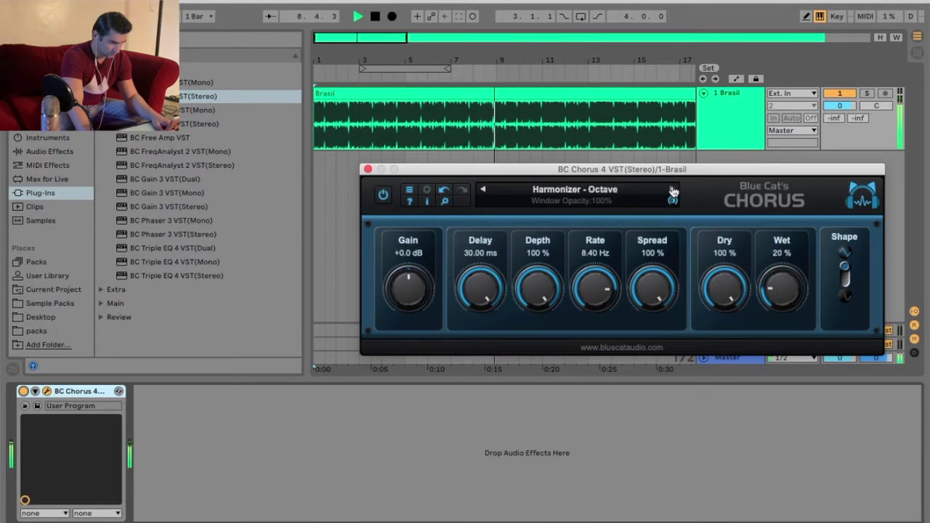
pyautogui.click(674, 191)
pyautogui.click(674, 191)
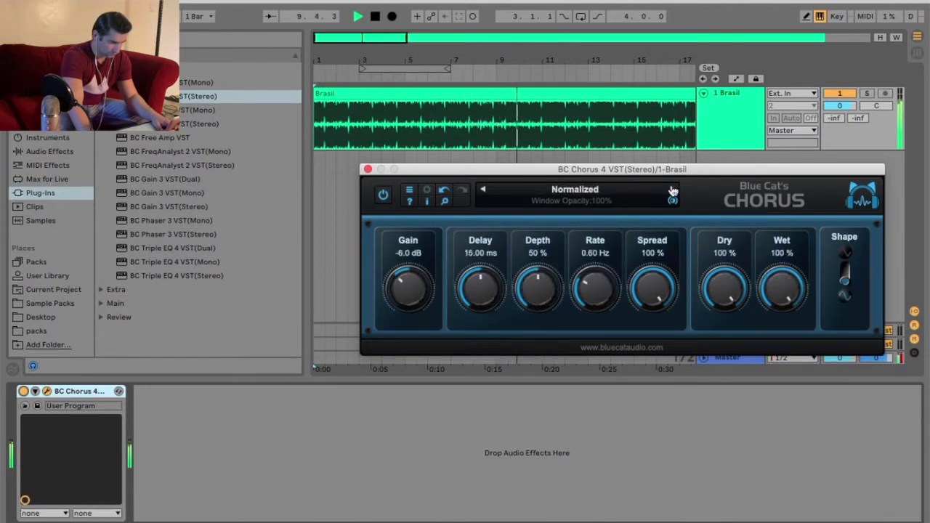
pyautogui.click(673, 191)
pyautogui.click(581, 191)
pyautogui.click(368, 170)
pyautogui.click(368, 170)
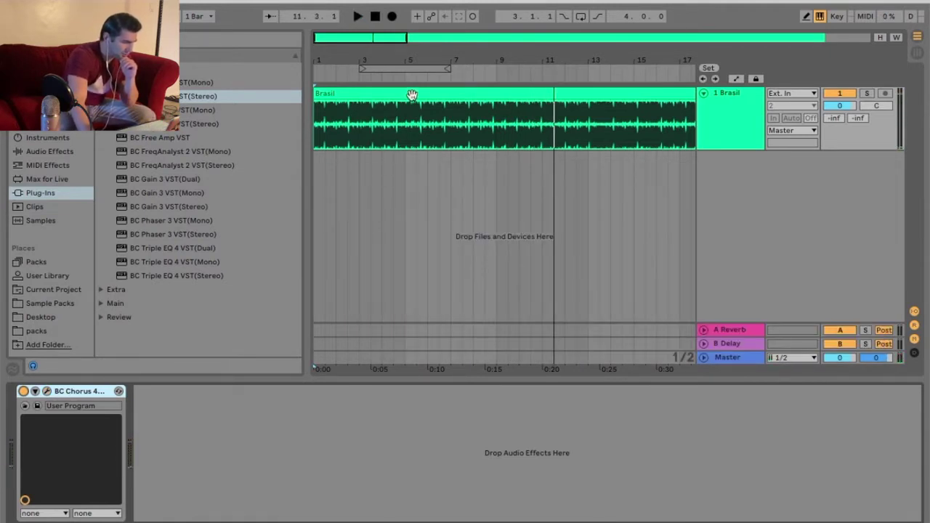
# Insert an audio track below Brasil and open the Phrases folder in the Sample Packs library.
pyautogui.rightClick(718, 114)
pyautogui.click(798, 197)
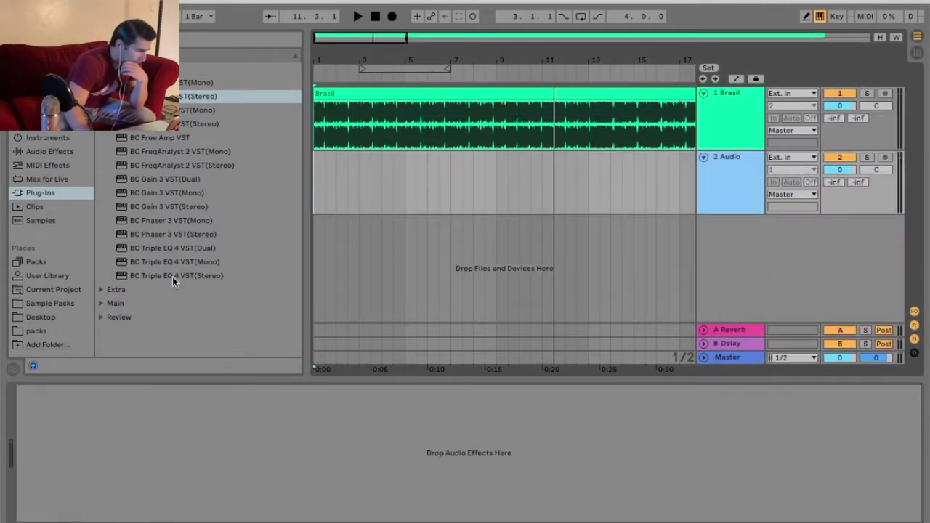
pyautogui.click(51, 303)
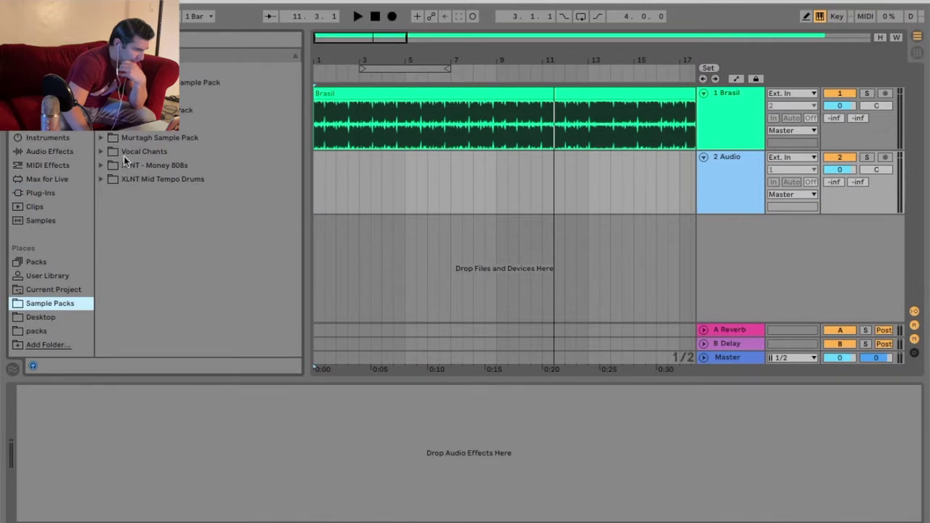
pyautogui.click(102, 109)
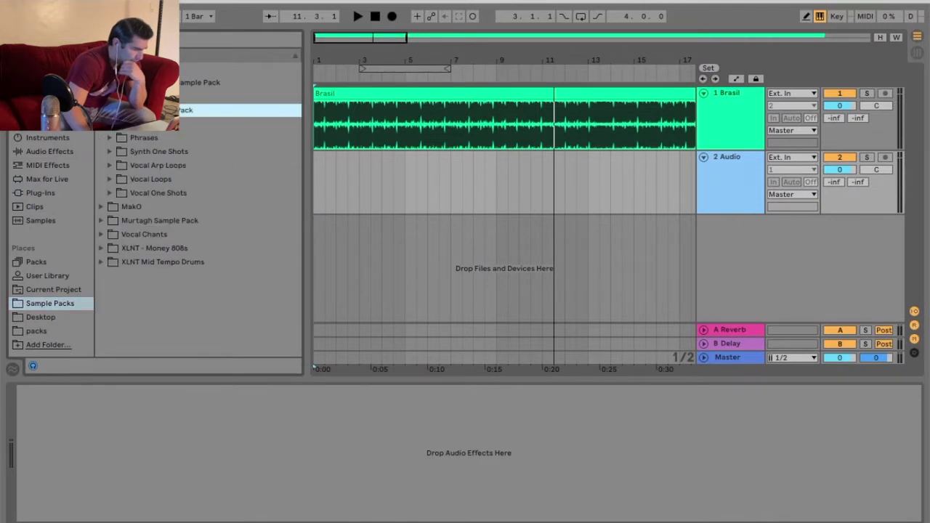
pyautogui.click(109, 138)
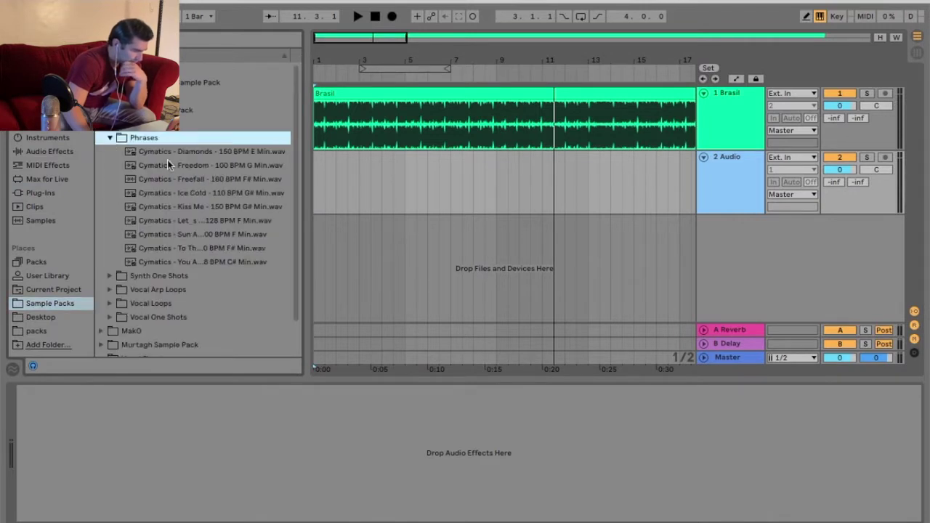
# Preview the Diamonds, Ice Cold and Let_s Fall In Love phrases, and place the 128 BPM F Min one at bar 1 of the new track.
pyautogui.click(144, 151)
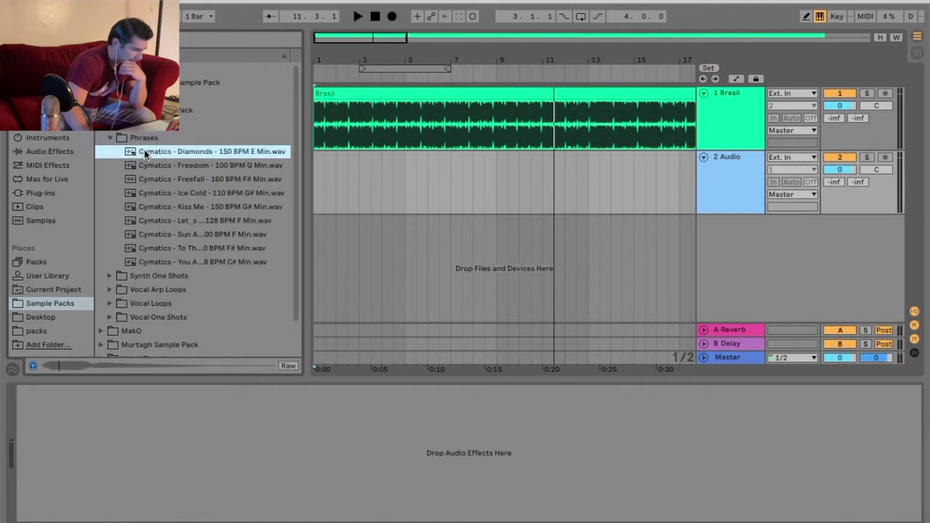
pyautogui.click(172, 191)
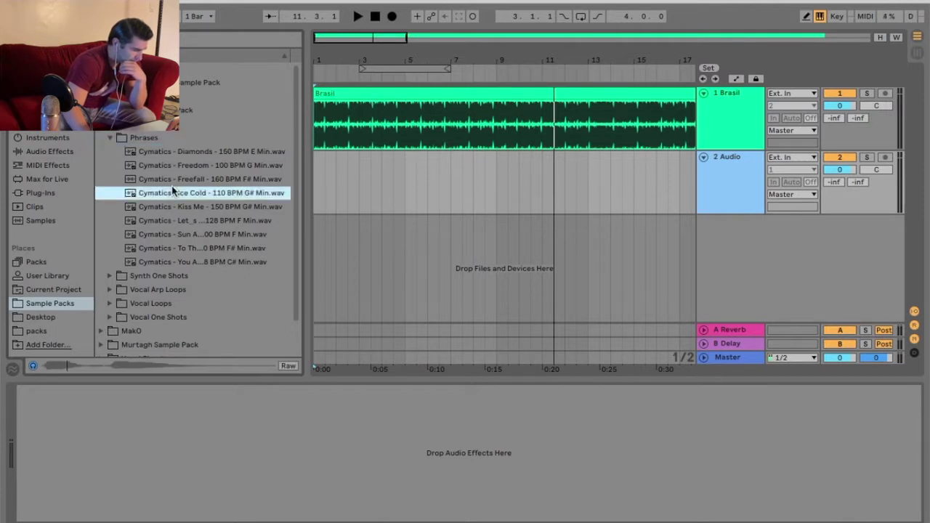
pyautogui.click(181, 221)
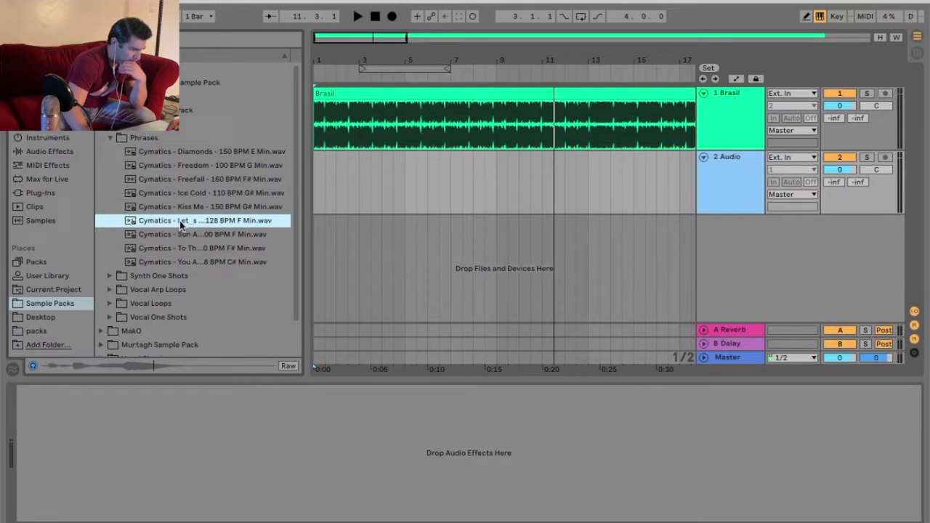
pyautogui.moveTo(181, 223); pyautogui.dragTo(327, 196)
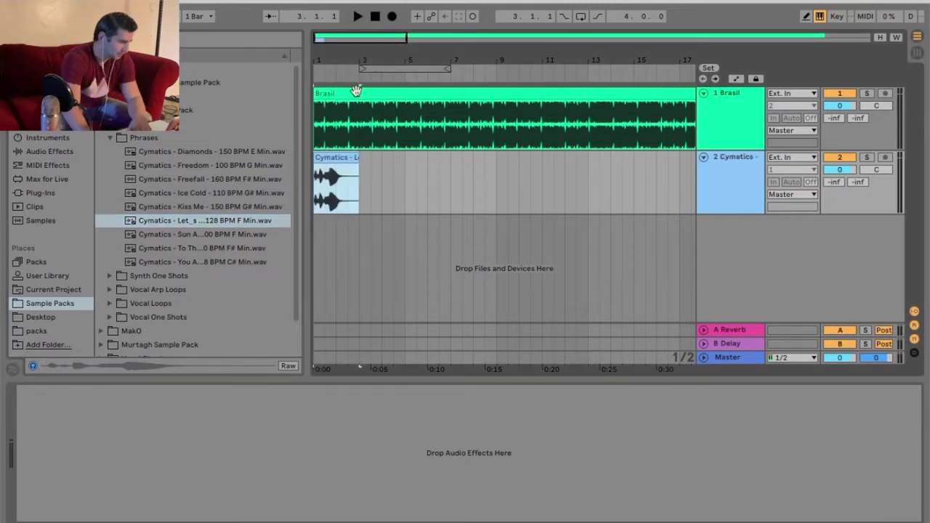
# Delete the Brasil track, keeping only the vocal phrase track.
pyautogui.click(733, 130)
pyautogui.press('Delete')
pyautogui.moveTo(328, 38); pyautogui.dragTo(331, 46)
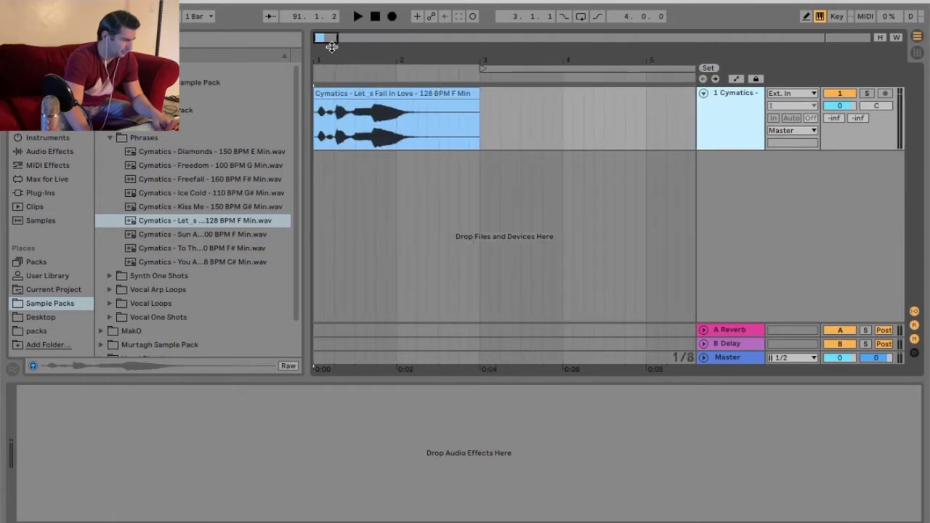
# Play the vocal phrase, turn off Warp for its clip, and play it again from the start.
pyautogui.click(85, 196)
pyautogui.press('space')
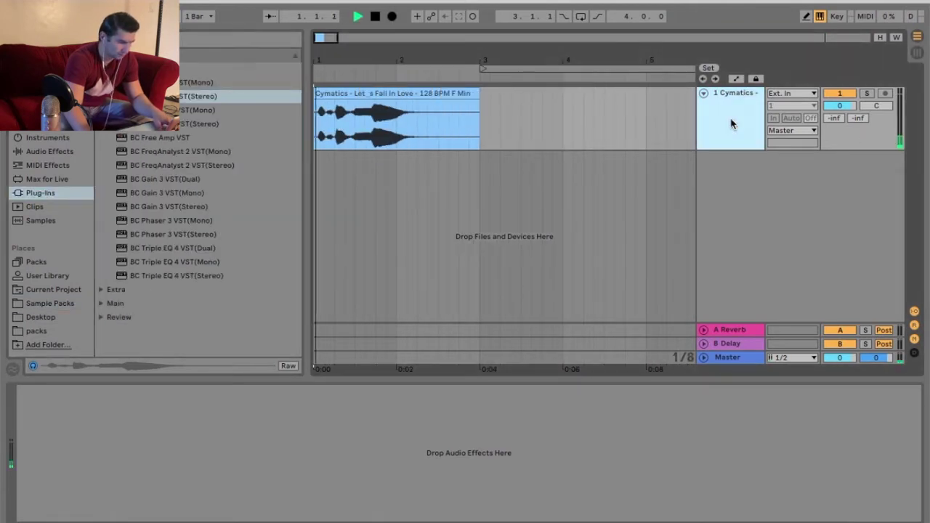
pyautogui.moveTo(366, 60); pyautogui.dragTo(366, 73)
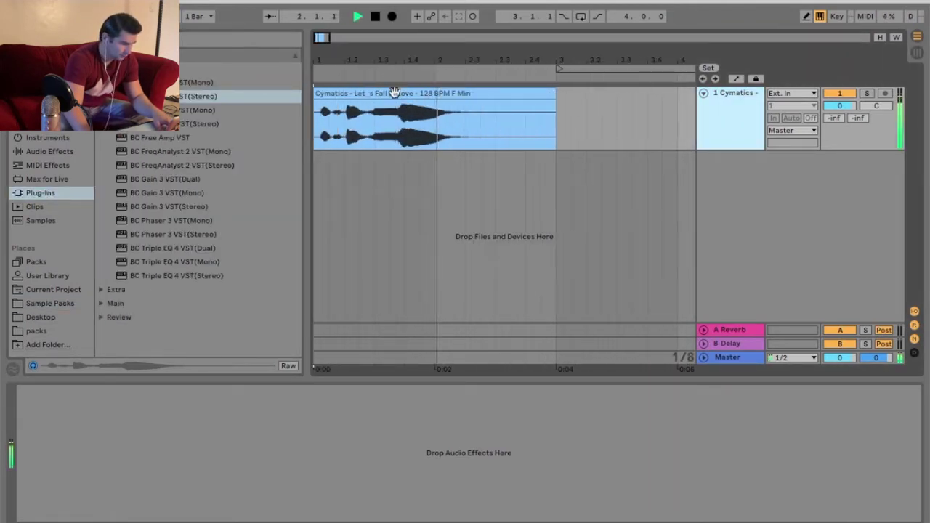
pyautogui.doubleClick(436, 93)
pyautogui.click(159, 406)
pyautogui.press('space')
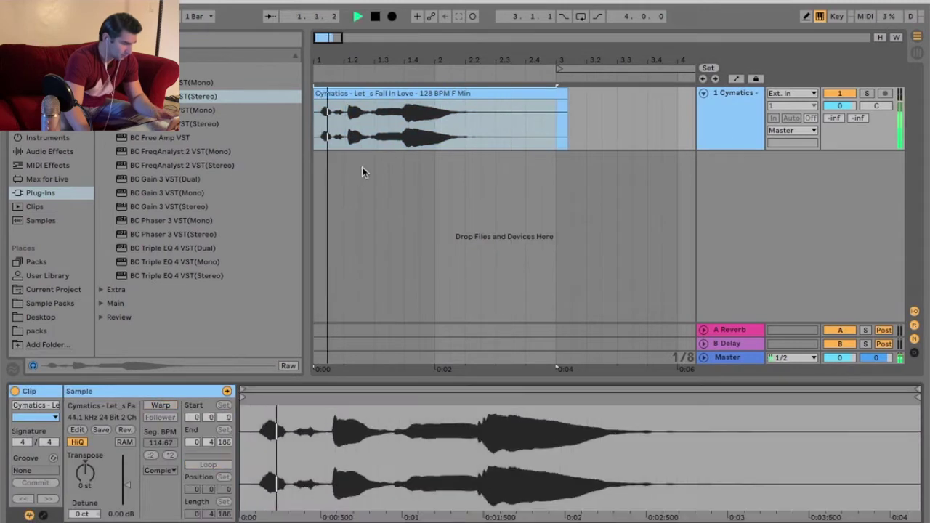
# Add BC Chorus 4 VST(Stereo) to the vocal track and audition the Broken Spring Rev and Clean Chorus factory presets.
pyautogui.click(290, 144)
pyautogui.press('Return')
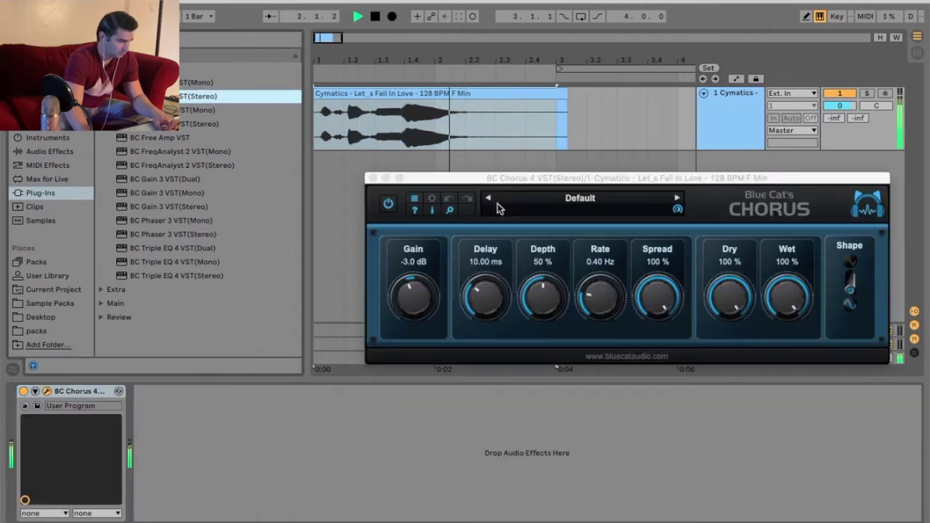
pyautogui.click(598, 201)
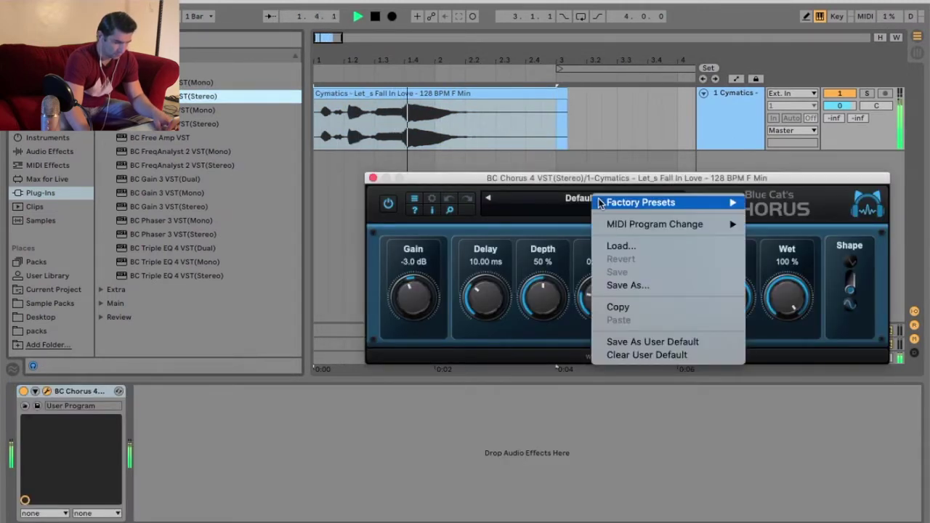
pyautogui.moveTo(644, 208)
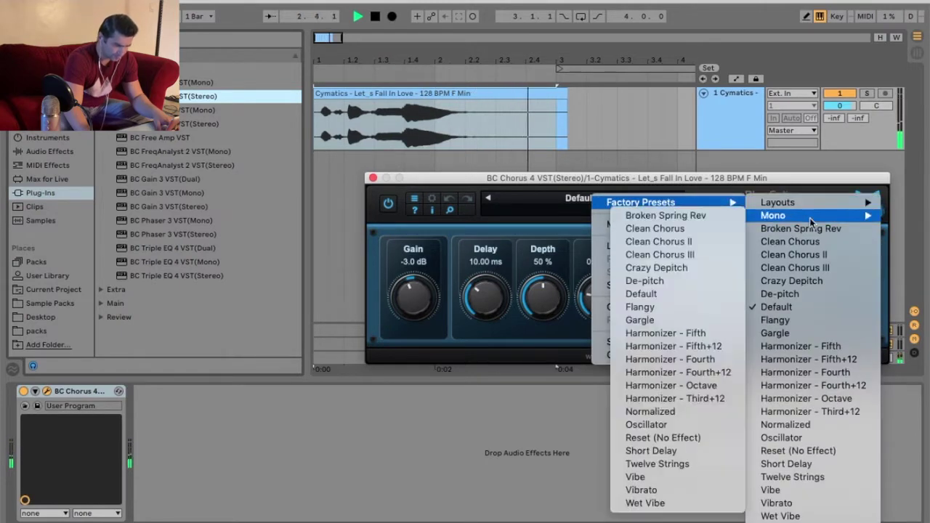
pyautogui.click(800, 228)
pyautogui.press('space')
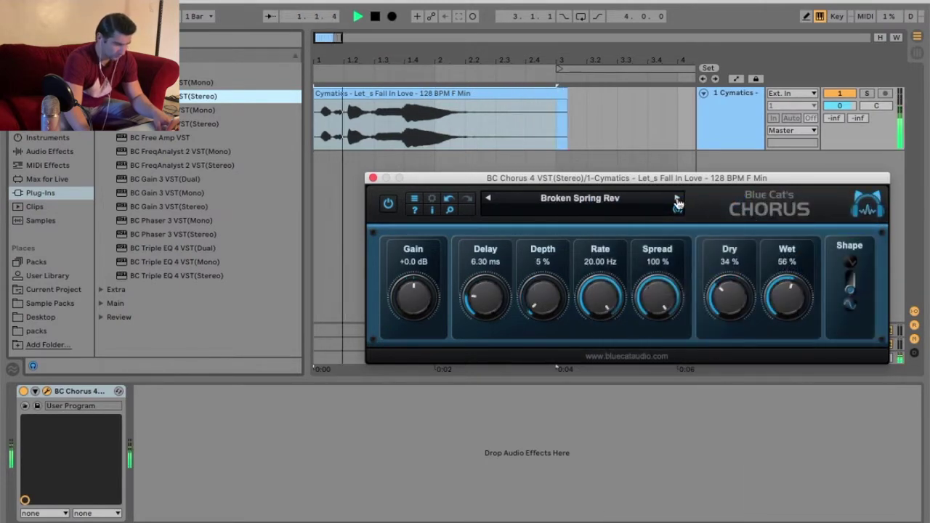
pyautogui.click(677, 200)
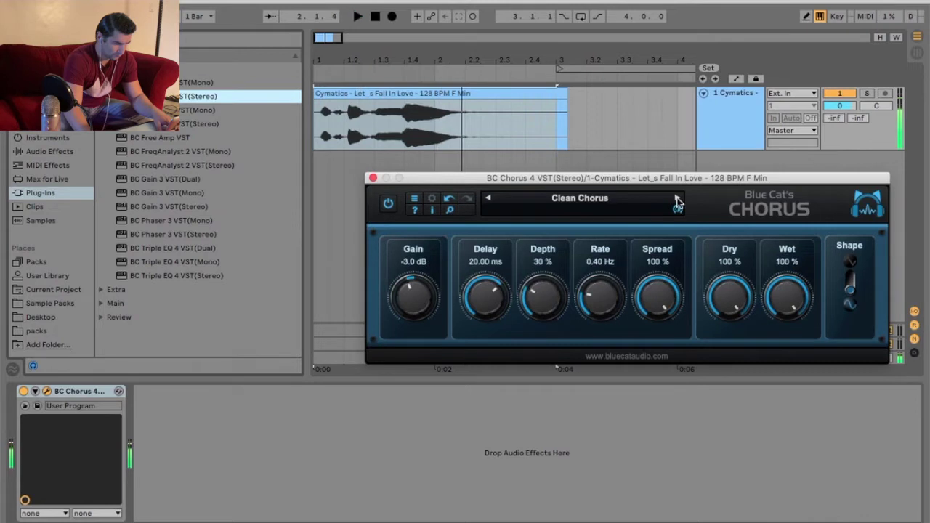
# Set the loop to two bars from bar 1, spanning the vocal phrase, and turn looping on.
pyautogui.click(594, 67)
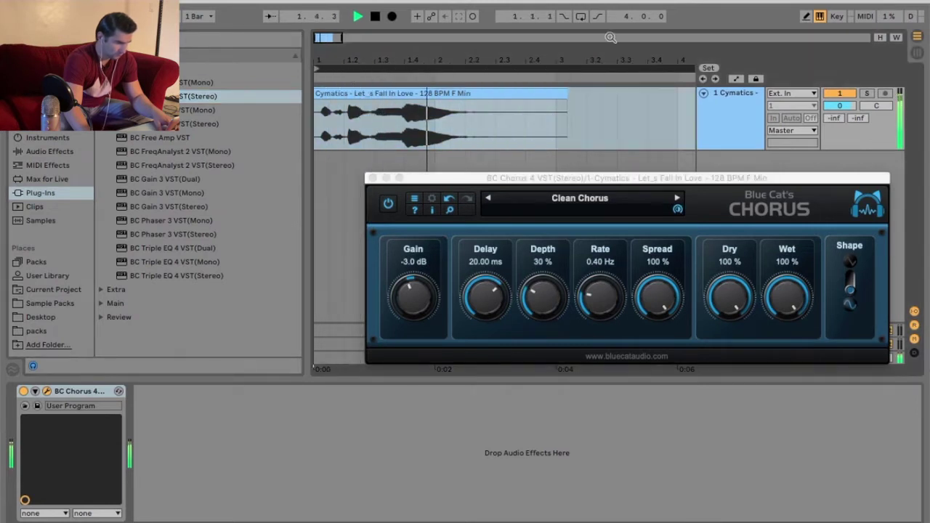
pyautogui.press('space')
pyautogui.moveTo(594, 41); pyautogui.dragTo(369, 68)
pyautogui.rightClick(369, 68)
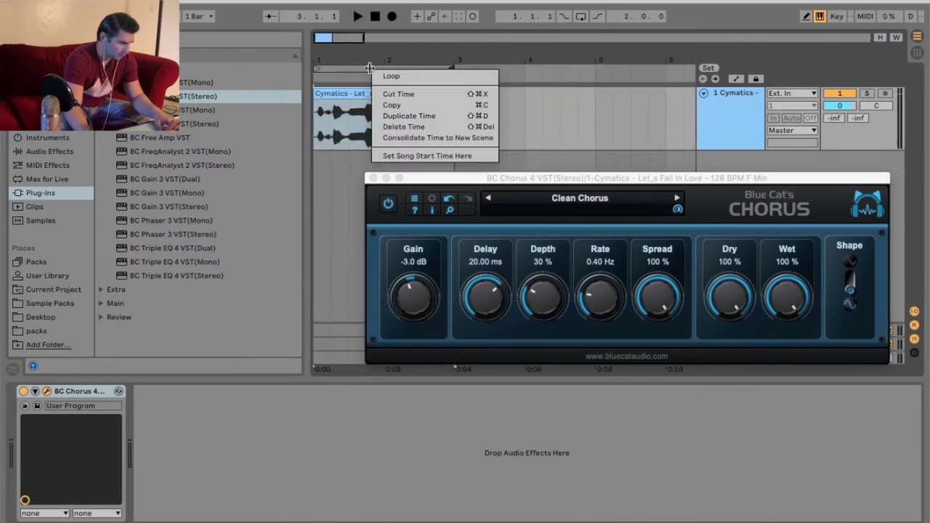
pyautogui.click(392, 76)
pyautogui.press('z')
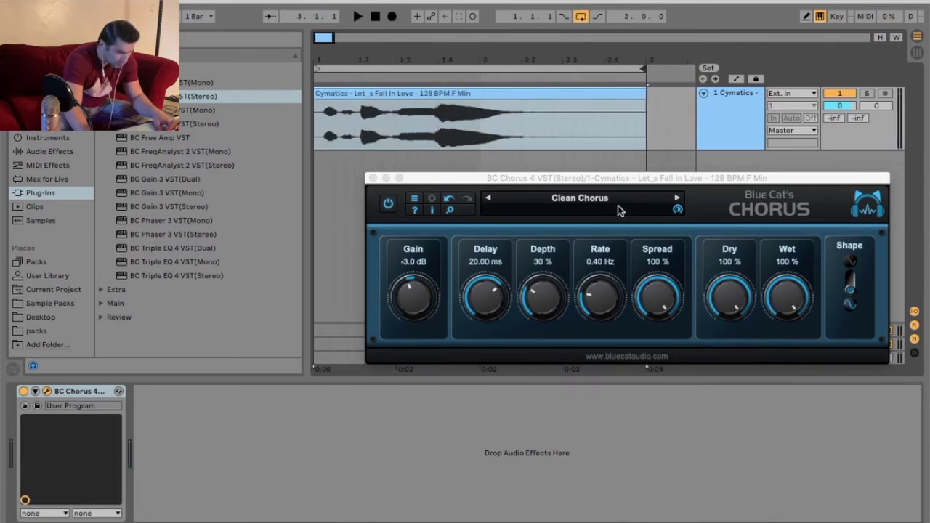
# Play the looped vocal and audition the Clean Chorus II, Clean Chorus III and Flangy factory presets.
pyautogui.click(677, 199)
pyautogui.press('space')
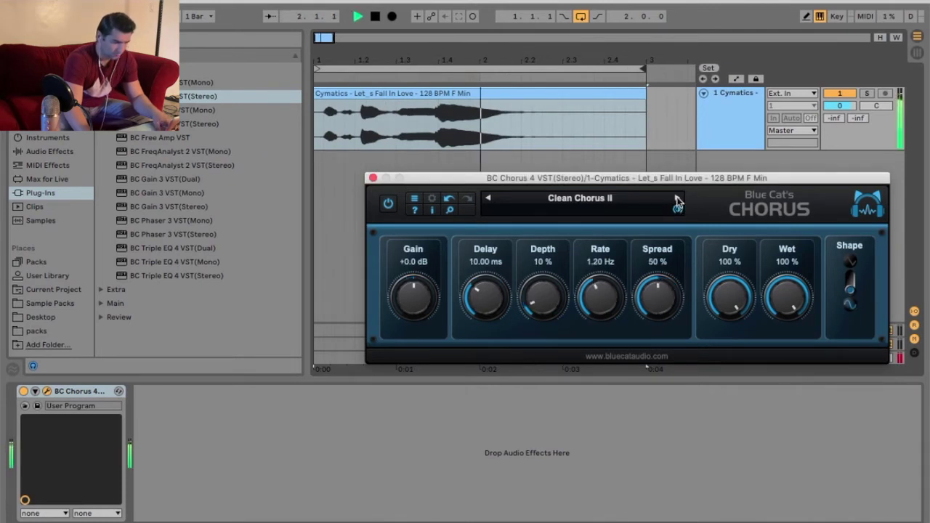
pyautogui.click(676, 199)
pyautogui.click(612, 198)
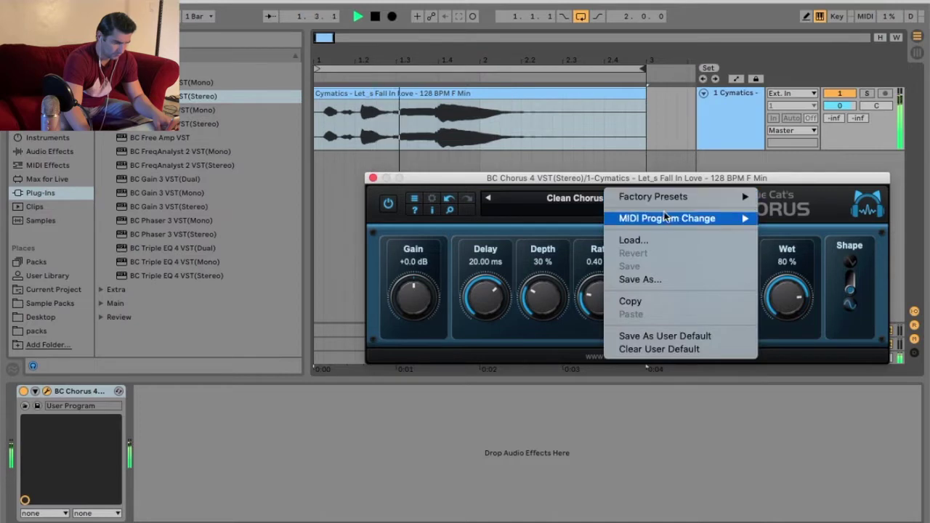
pyautogui.moveTo(666, 199)
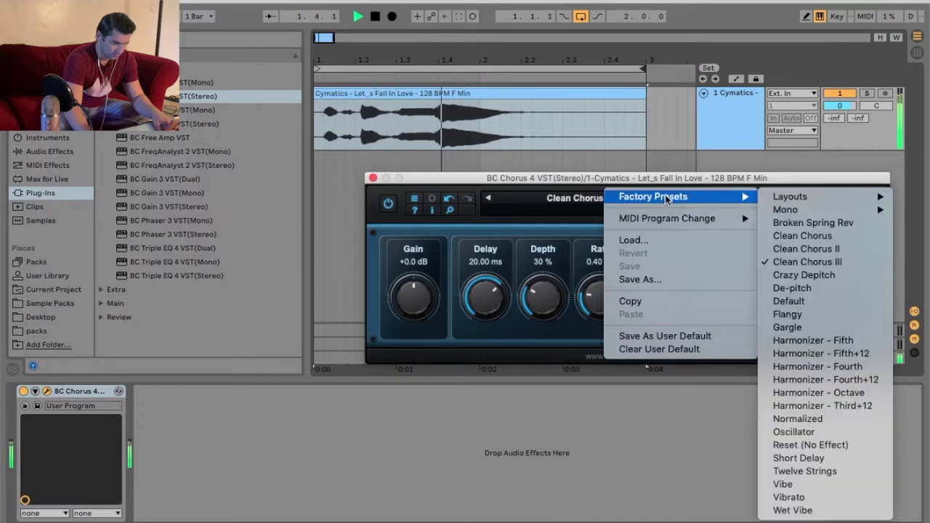
pyautogui.click(814, 314)
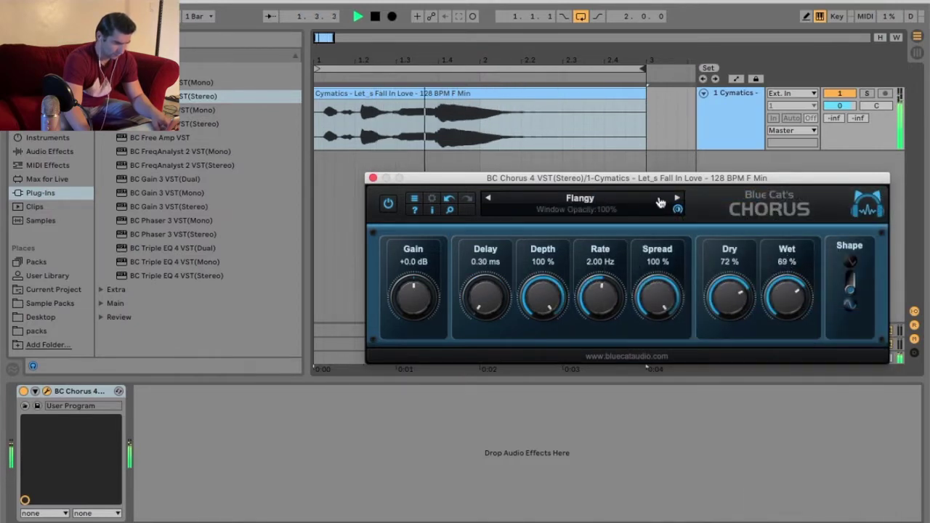
# Audition the Harmonizer - Third+12 and Harmonizer - Octave factory presets on the vocal loop.
pyautogui.click(602, 200)
pyautogui.moveTo(654, 204)
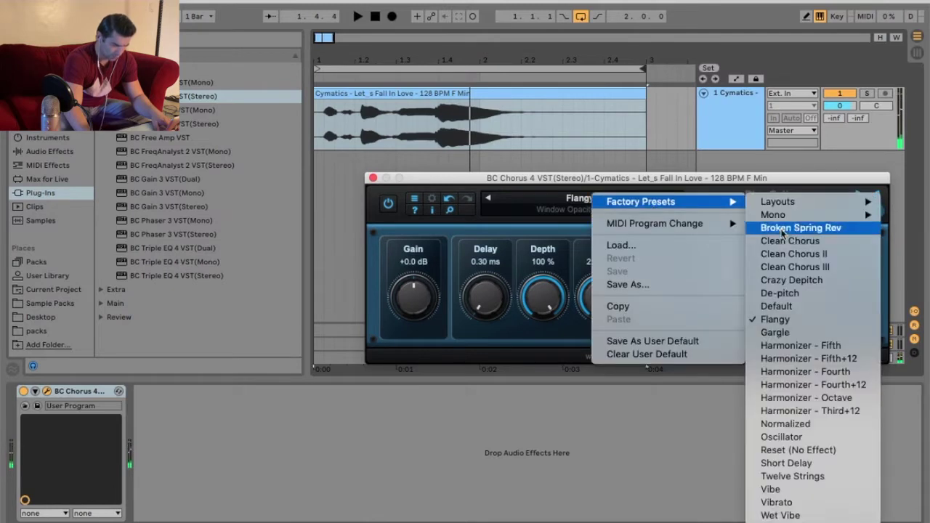
pyautogui.click(820, 410)
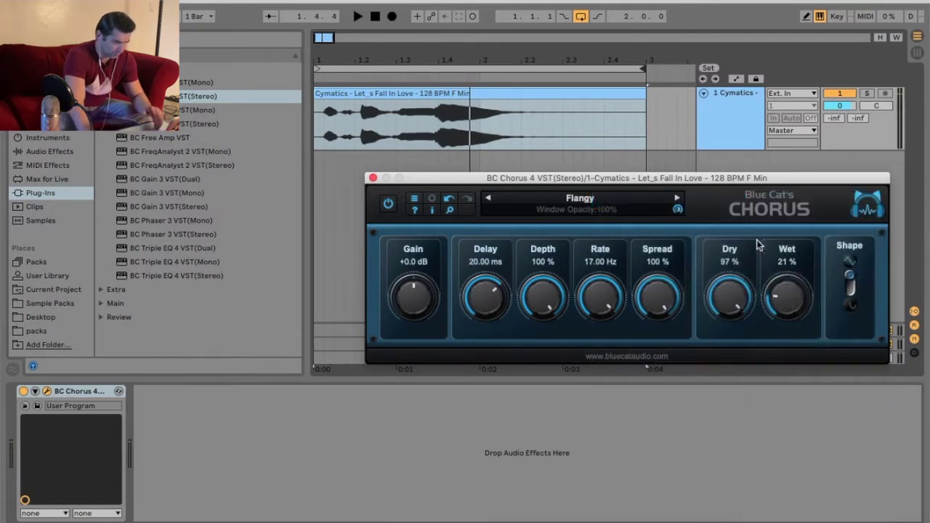
pyautogui.press('space')
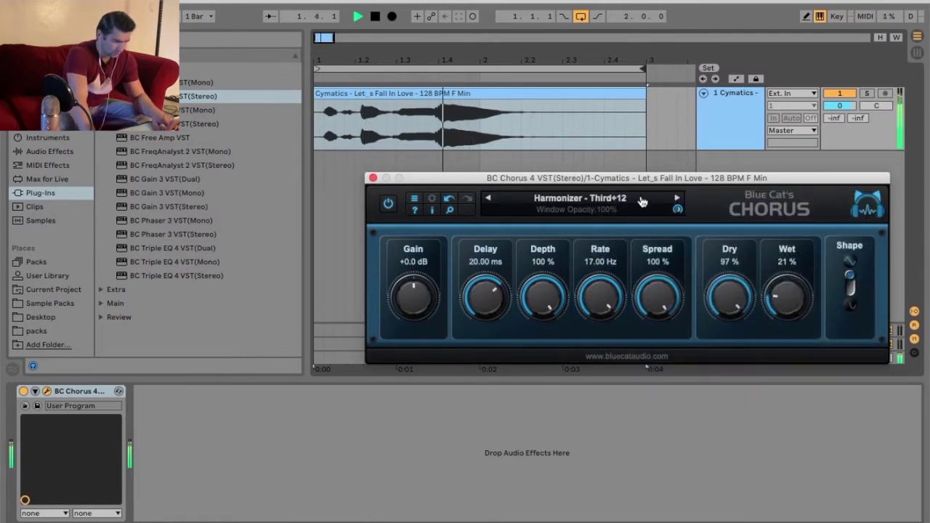
pyautogui.press('space')
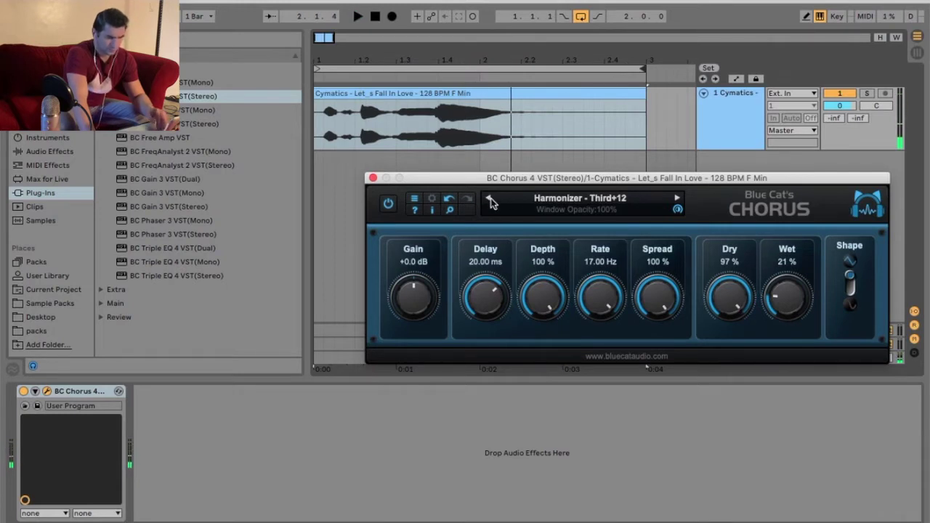
pyautogui.click(490, 200)
pyautogui.press('space')
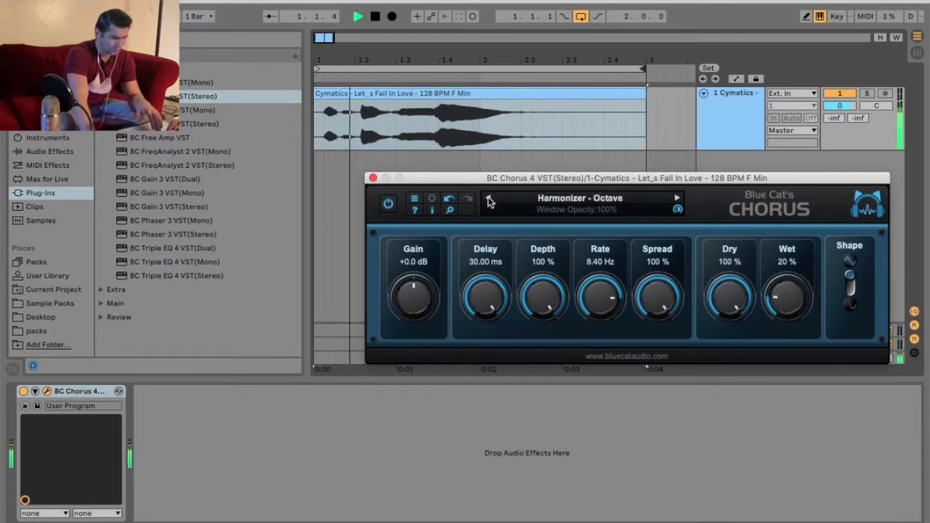
# Audition the Harmonizer - Fourth+12 and Harmonizer - Fourth factory presets on the vocal loop.
pyautogui.press('space')
pyautogui.click(490, 200)
pyautogui.press('space')
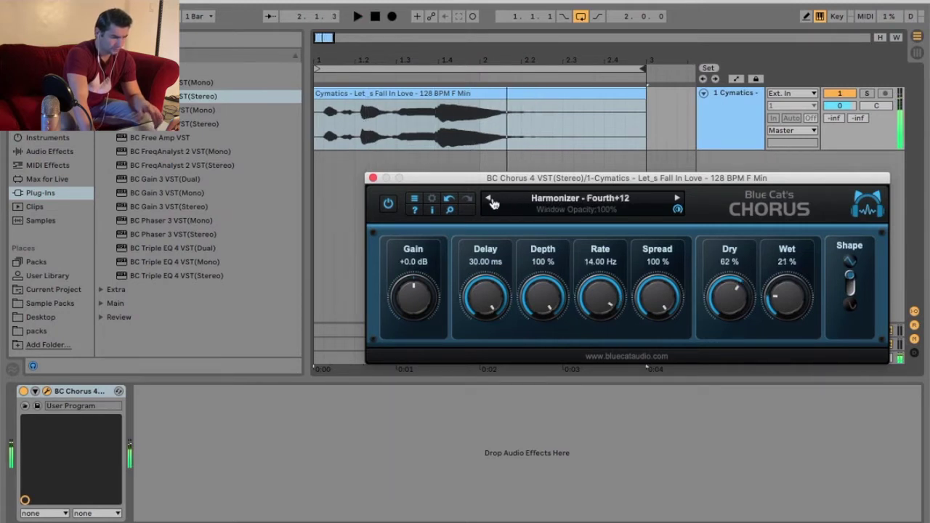
pyautogui.click(489, 199)
pyautogui.press('space')
pyautogui.press('space')
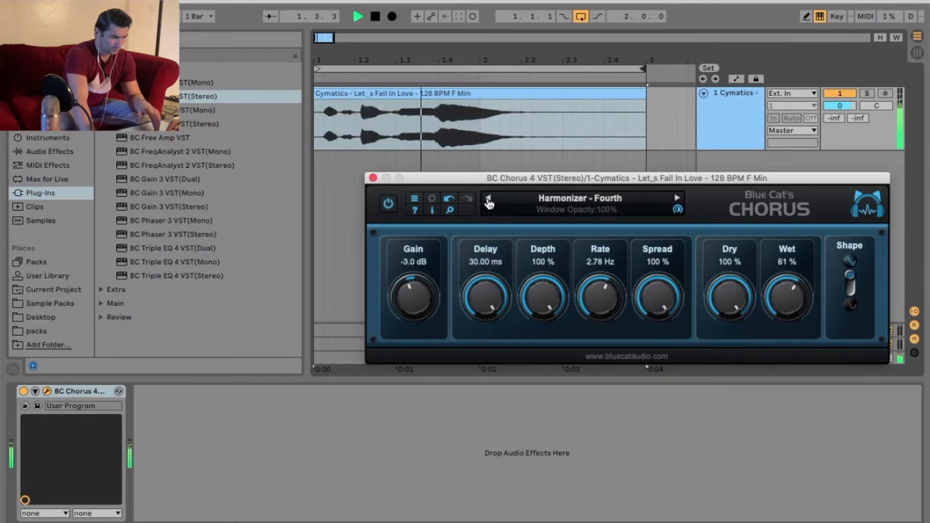
# Load the Oscillator factory preset in the chorus and play the vocal loop through it.
pyautogui.click(616, 210)
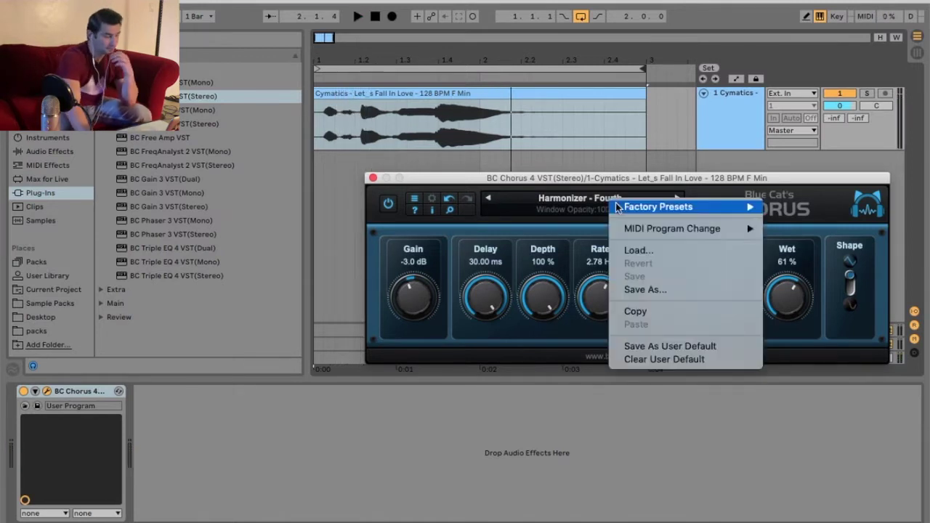
pyautogui.moveTo(652, 212)
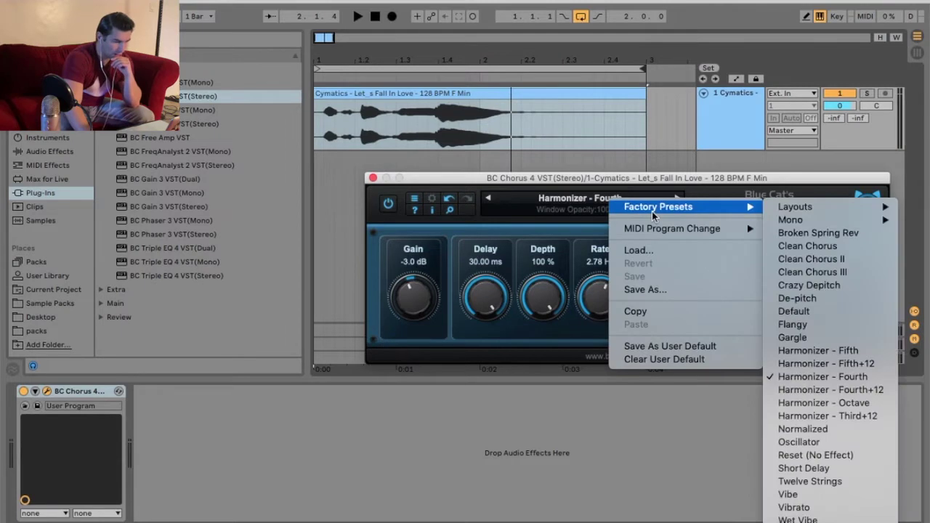
pyautogui.click(854, 442)
pyautogui.press('space')
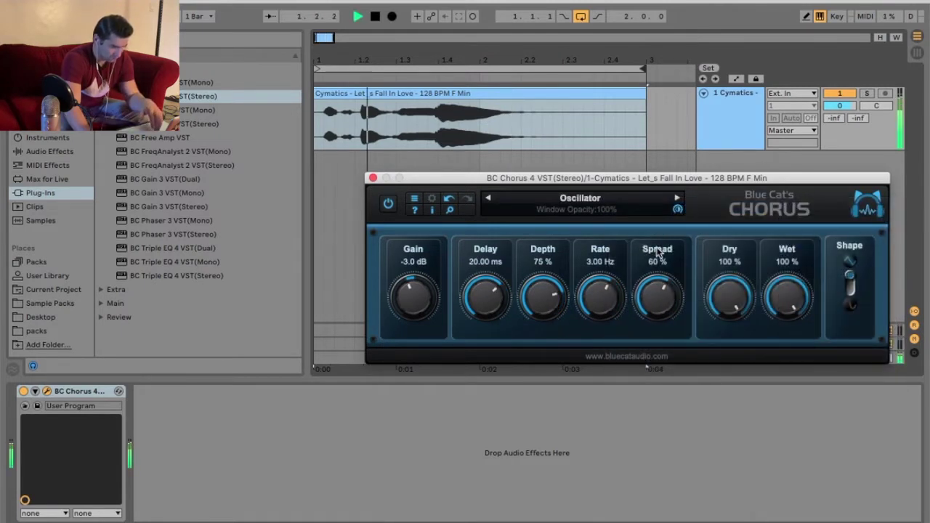
pyautogui.press('space')
pyautogui.press('space')
# Try the Oscillator preset's Rate at 0.16 Hz and at 18.22 Hz on the vocal, and stop playback.
pyautogui.moveTo(598, 297); pyautogui.dragTo(585, 350)
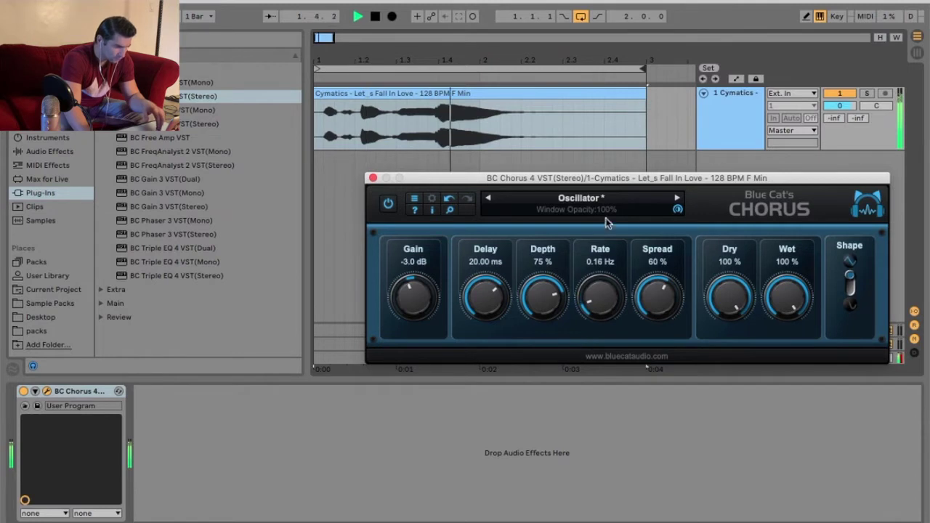
pyautogui.moveTo(601, 293); pyautogui.dragTo(609, 198)
pyautogui.click(610, 194)
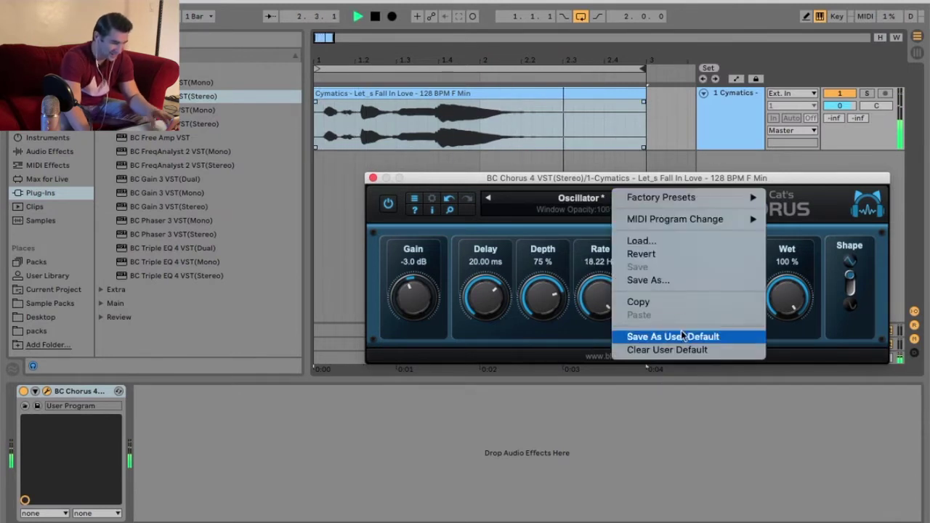
pyautogui.click(570, 246)
pyautogui.press('space')
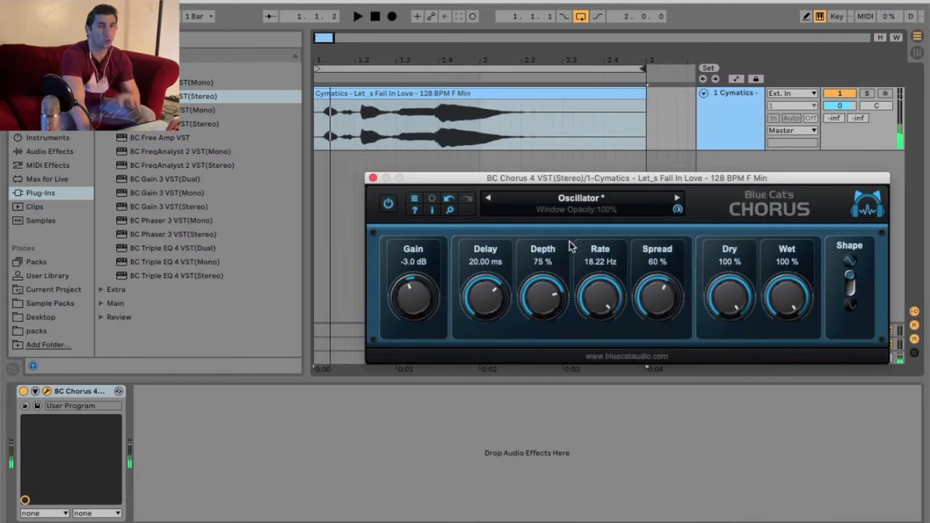
# Replace the chorus on the vocal track with BC Flanger 3 VST(Stereo) and play the loop with its Default preset.
pyautogui.click(78, 391)
pyautogui.press('Delete')
pyautogui.moveTo(191, 124); pyautogui.dragTo(400, 212)
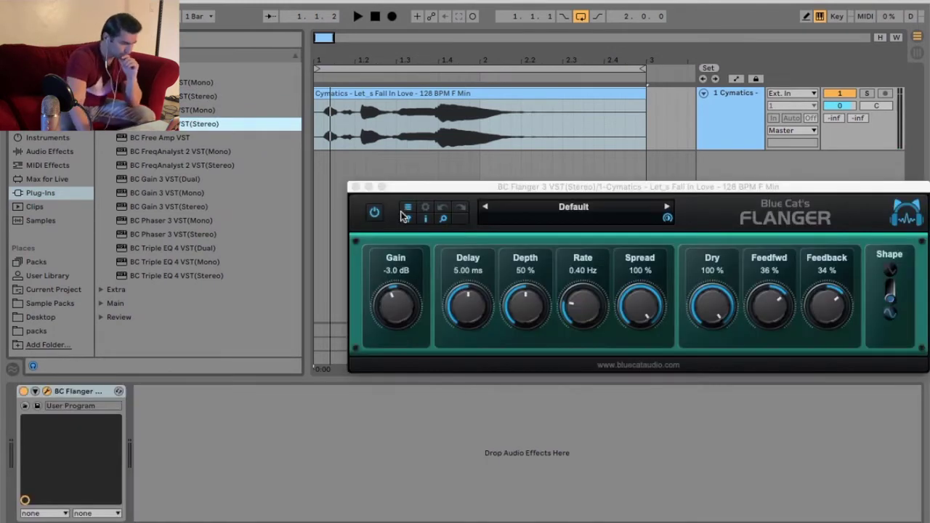
pyautogui.moveTo(456, 192); pyautogui.dragTo(416, 205)
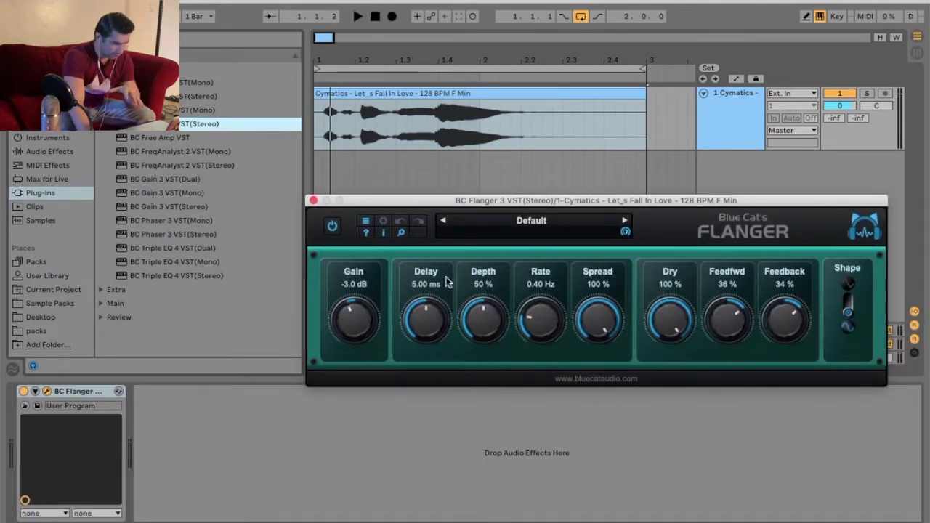
pyautogui.click(358, 16)
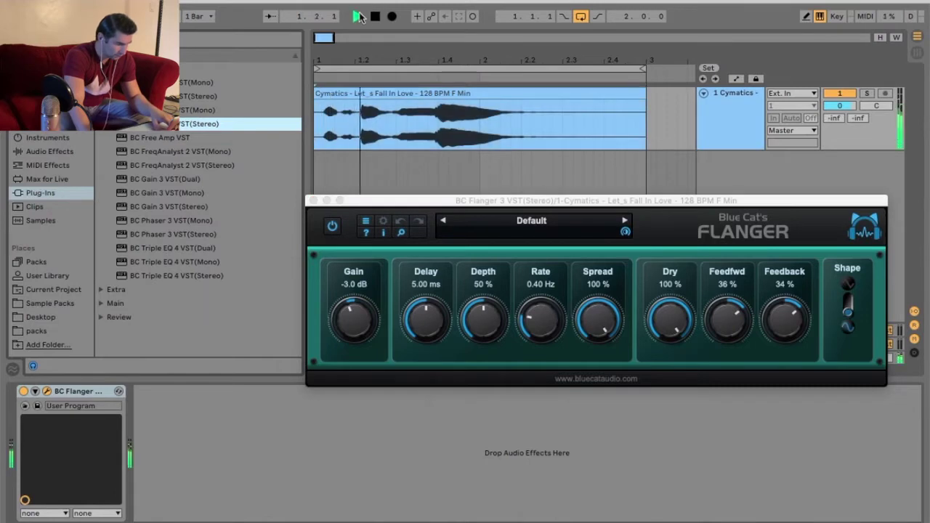
pyautogui.press('space')
# Audition the flanger's Boing, Chorus and Deep Flange factory presets on the vocal loop.
pyautogui.click(544, 226)
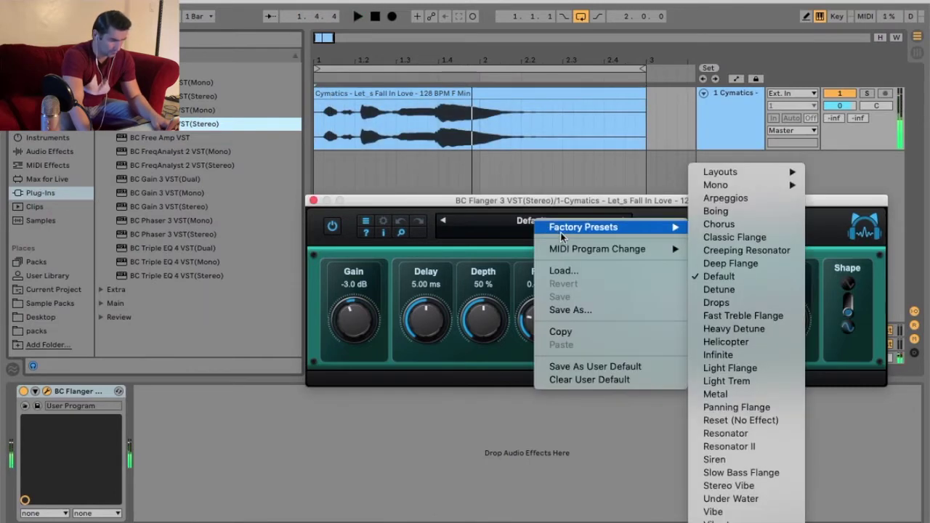
pyautogui.click(757, 213)
pyautogui.press('space')
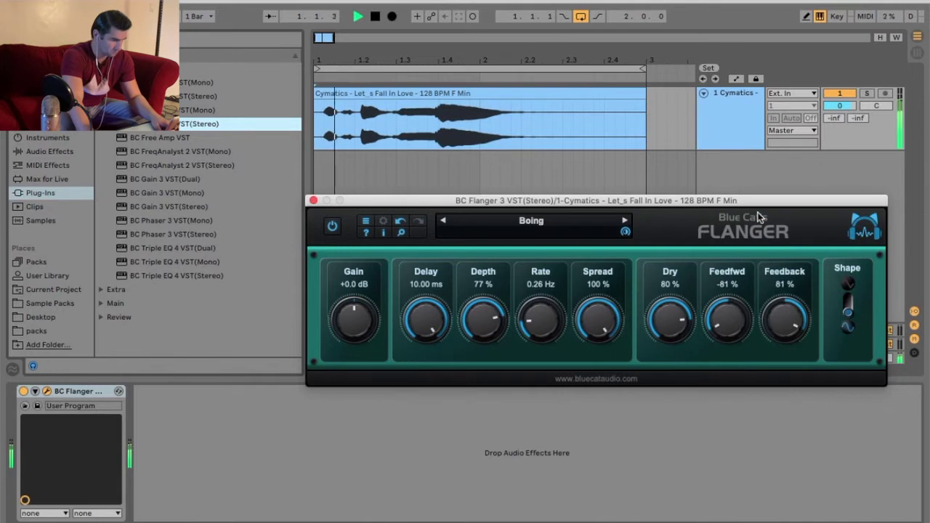
pyautogui.click(626, 222)
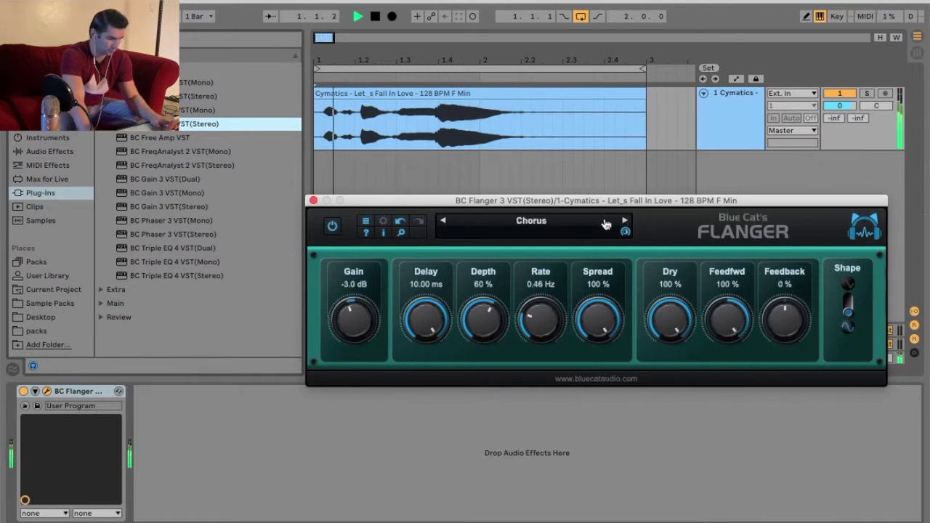
pyautogui.click(614, 231)
pyautogui.moveTo(639, 224)
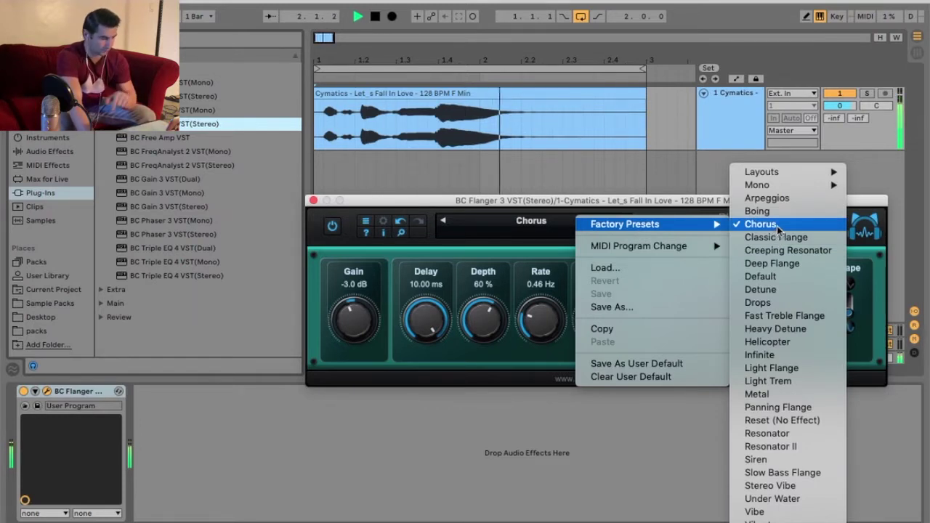
pyautogui.click(802, 263)
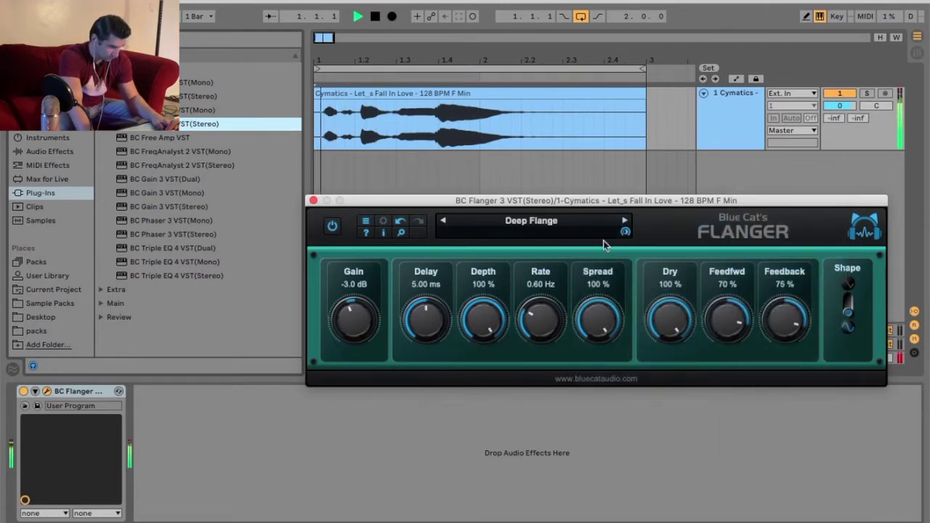
# Audition the flanger's Drops and Helicopter factory presets on the vocal loop.
pyautogui.click(579, 222)
pyautogui.moveTo(596, 227)
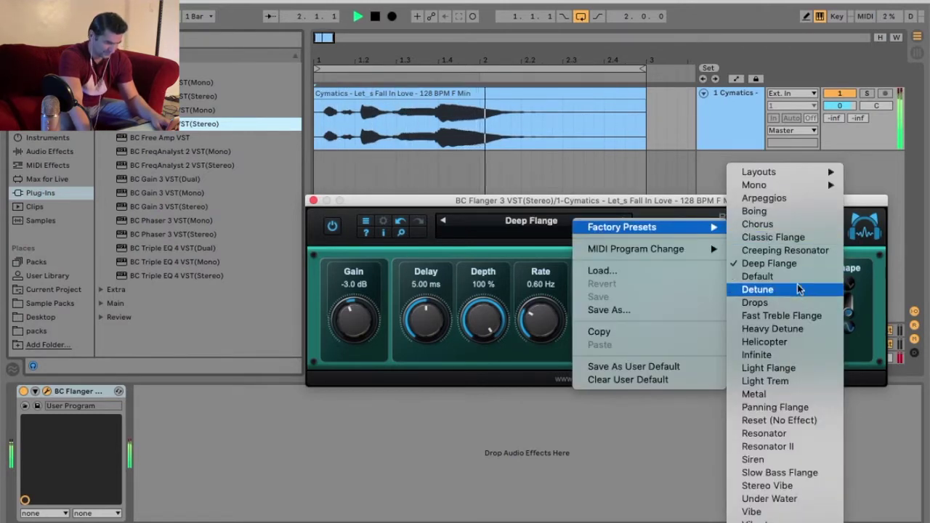
pyautogui.click(790, 302)
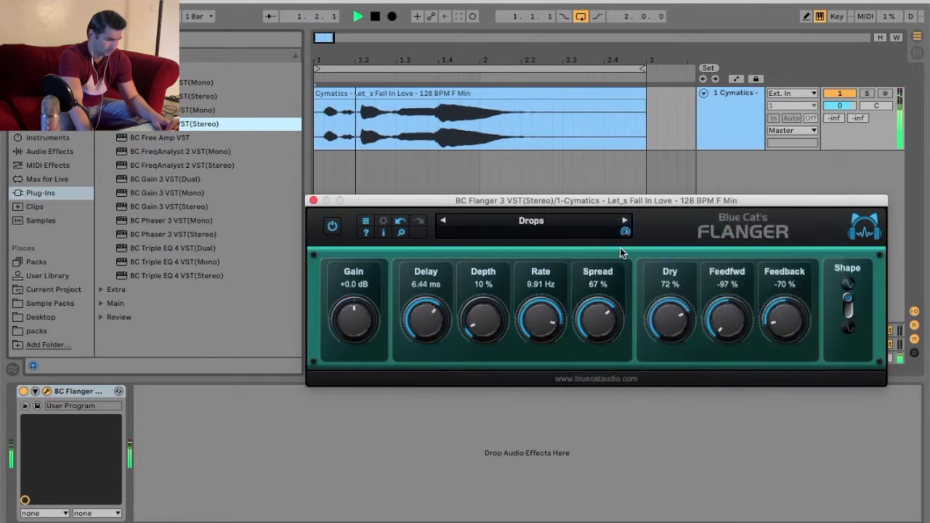
pyautogui.click(579, 222)
pyautogui.moveTo(595, 224)
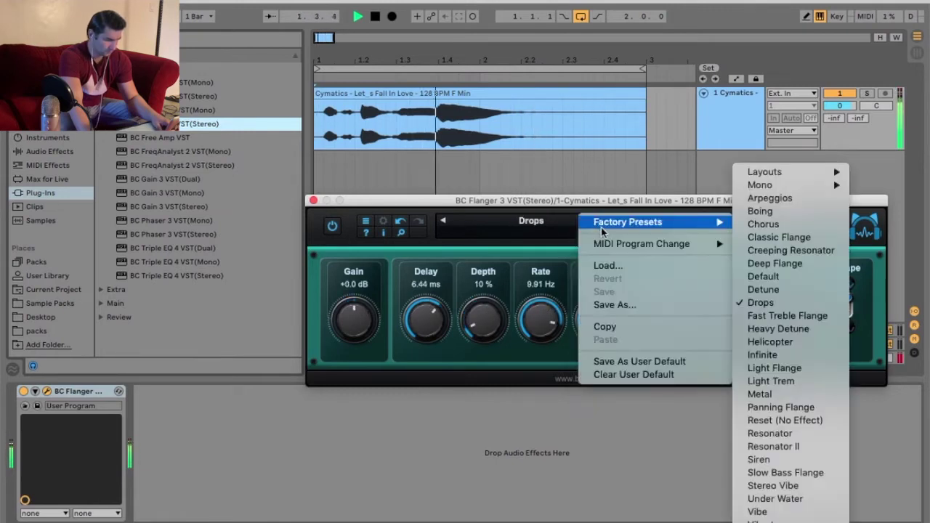
pyautogui.click(798, 341)
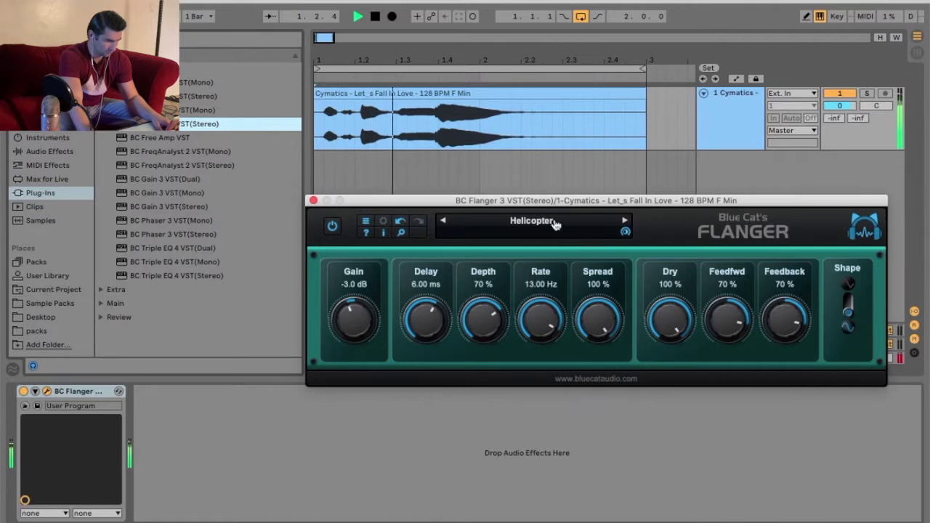
# Audition the flanger's Panning Flange and Resonator II factory presets on the vocal loop, and stop playback.
pyautogui.click(553, 224)
pyautogui.moveTo(625, 223)
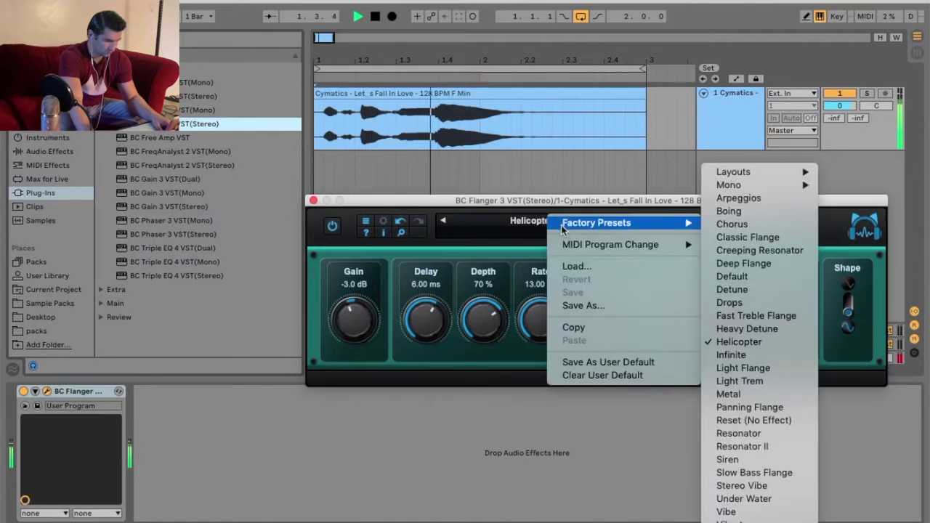
pyautogui.click(789, 409)
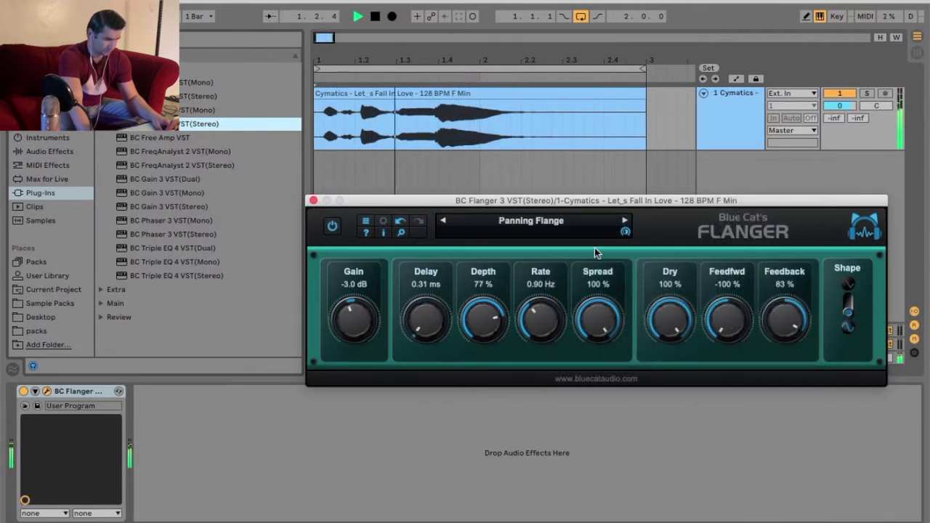
pyautogui.click(558, 229)
pyautogui.moveTo(625, 227)
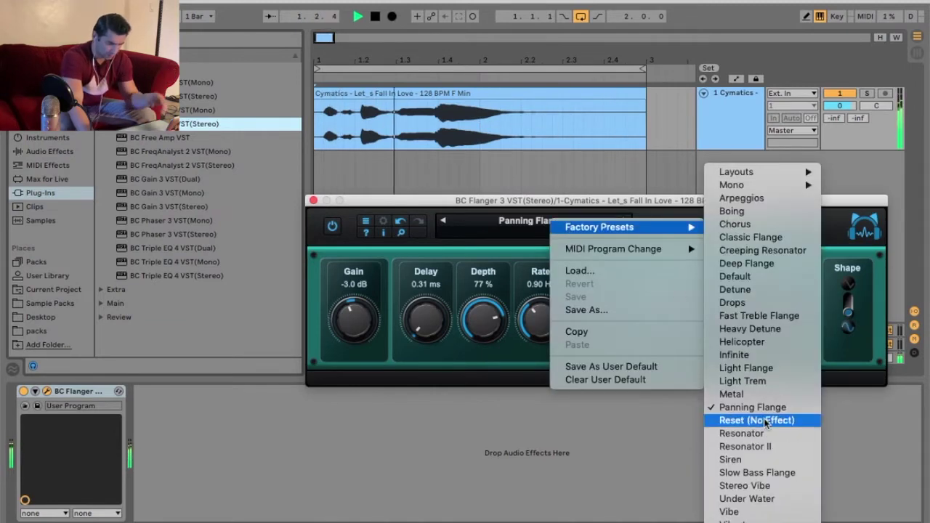
pyautogui.click(745, 446)
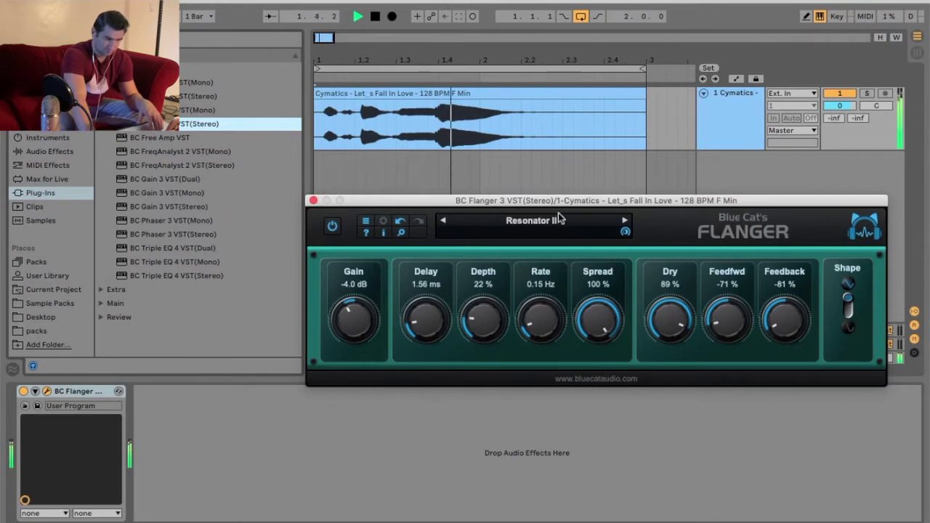
pyautogui.press('space')
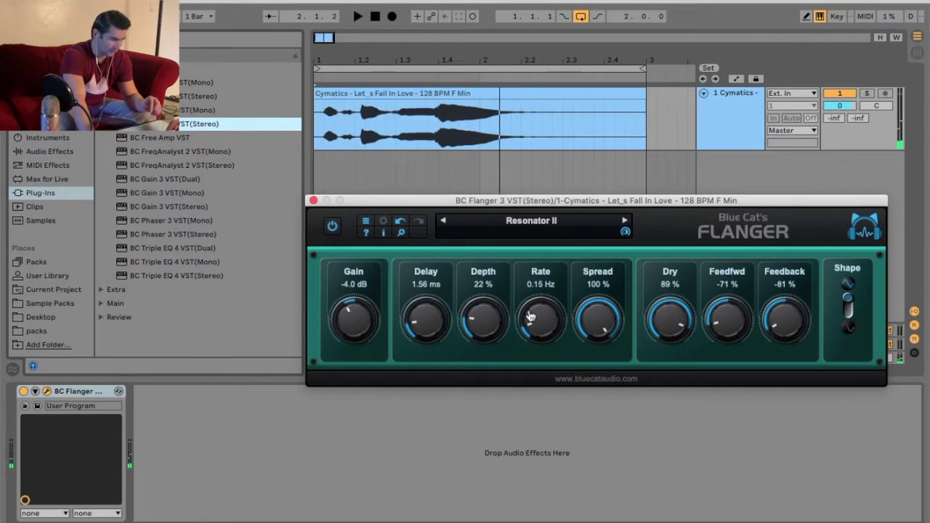
# Audition the flanger's Siren and Under Water factory presets on the vocal loop, stopping playback after each.
pyautogui.click(541, 223)
pyautogui.moveTo(574, 221)
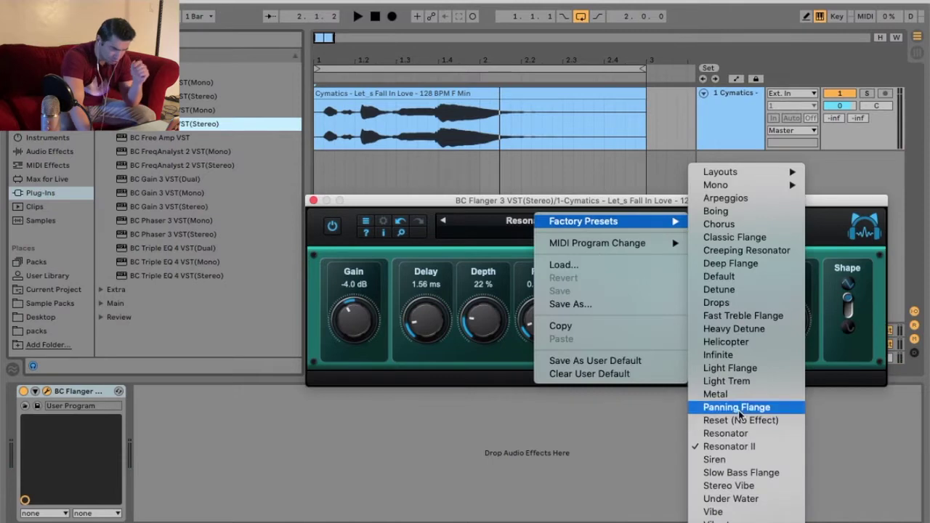
pyautogui.click(780, 458)
pyautogui.press('space')
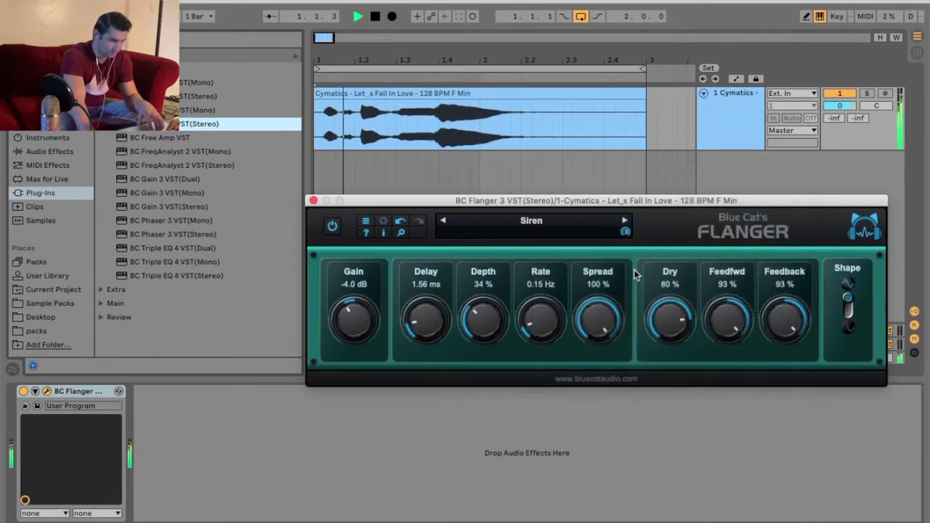
pyautogui.press('space')
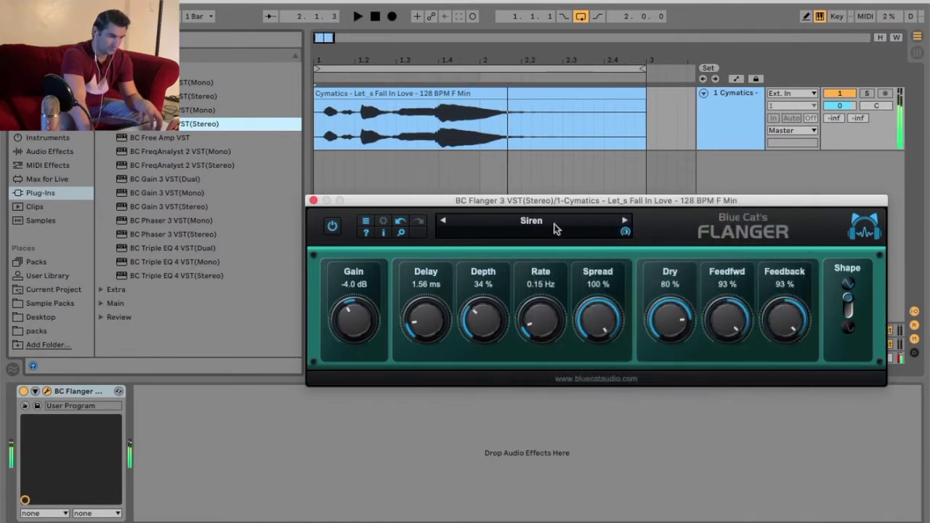
pyautogui.click(549, 221)
pyautogui.moveTo(617, 227)
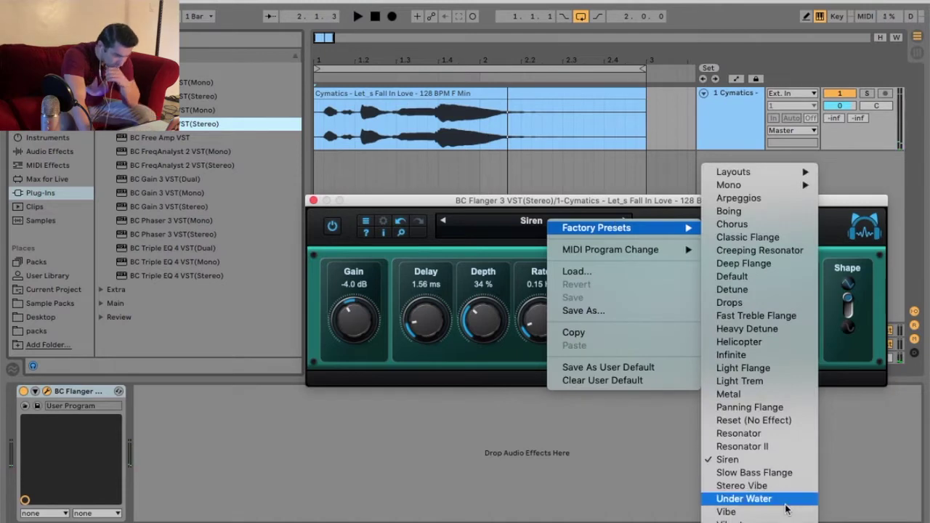
pyautogui.press('Return')
pyautogui.press('space')
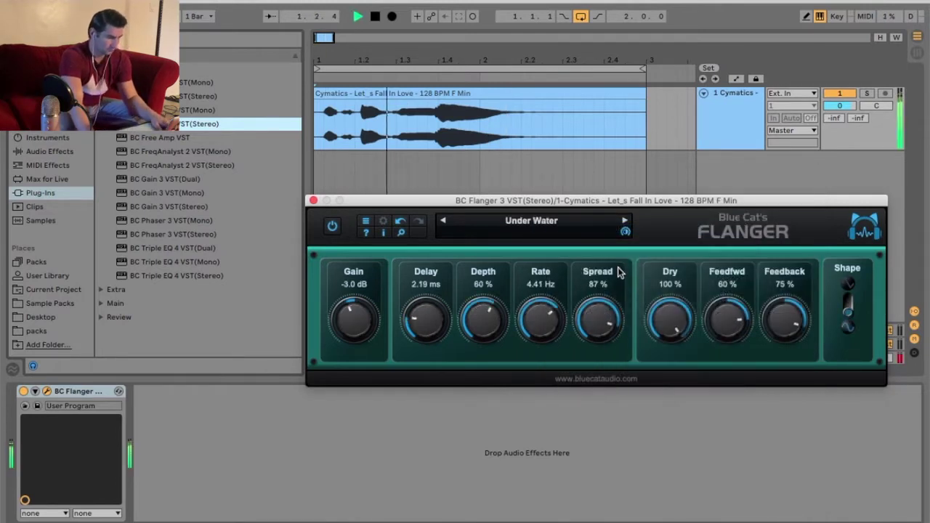
pyautogui.press('space')
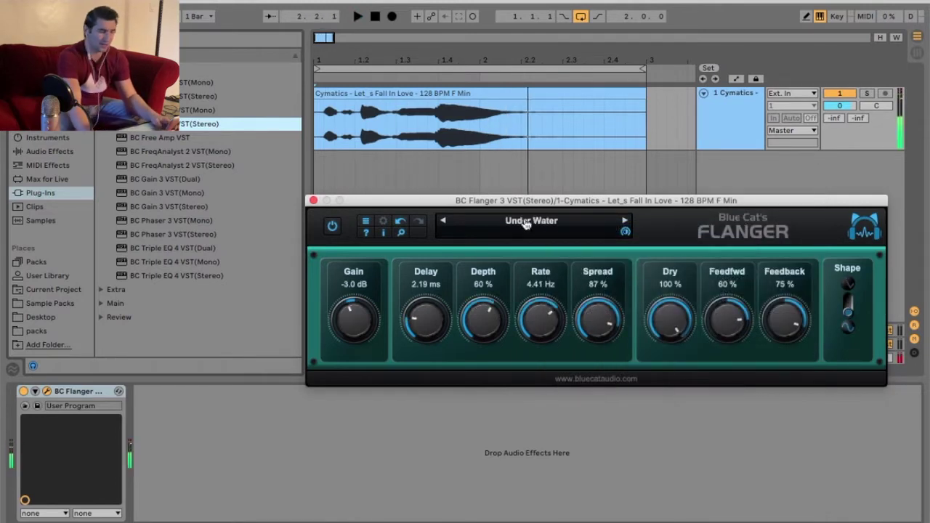
# Audition the flanger's Vibe and Vibrato factory presets on the vocal loop, stopping playback after each.
pyautogui.click(526, 223)
pyautogui.moveTo(527, 223)
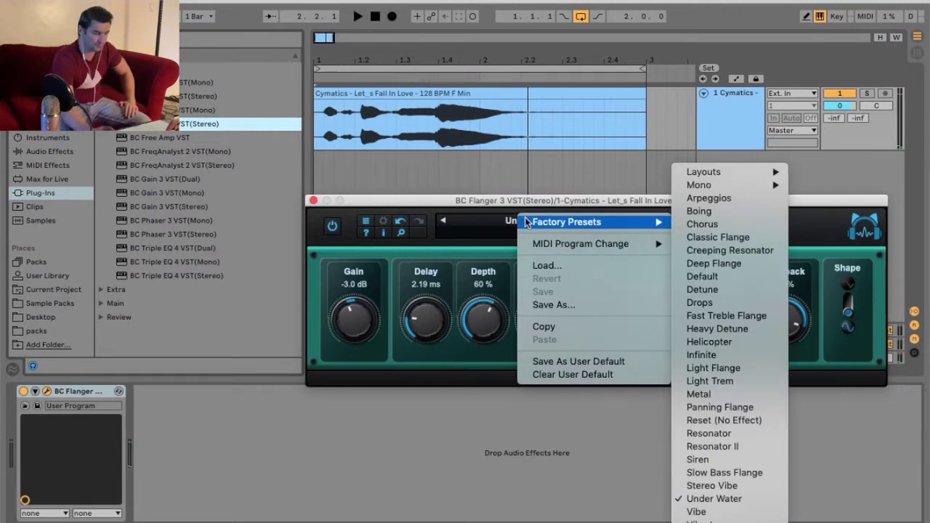
pyautogui.press('Return')
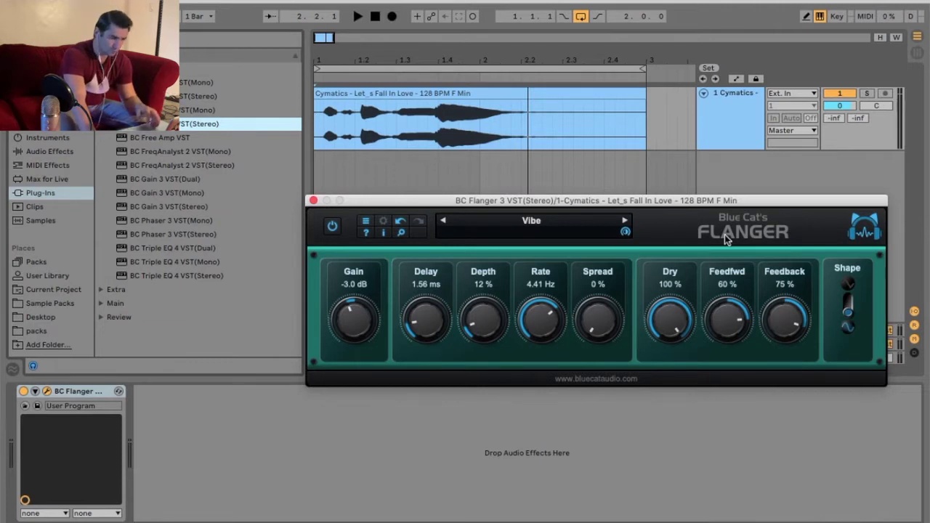
pyautogui.press('space')
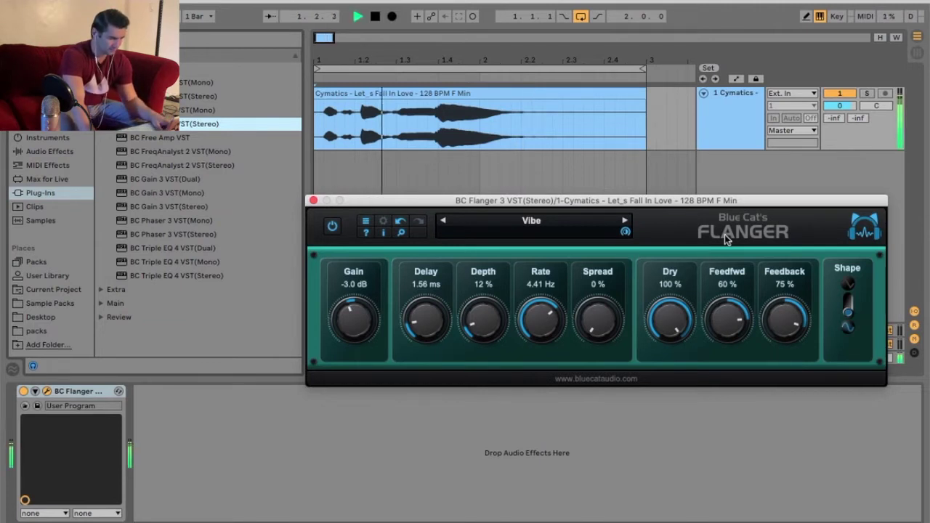
pyautogui.press('space')
pyautogui.click(531, 220)
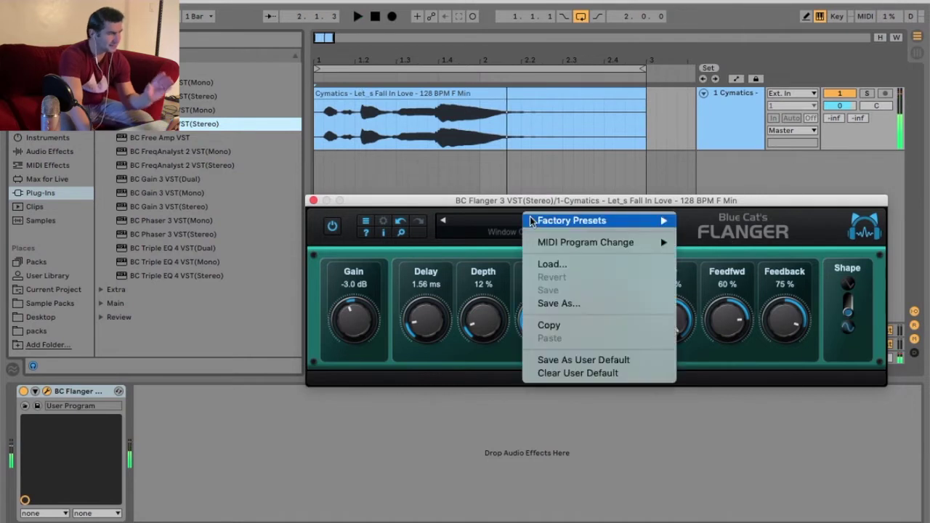
pyautogui.moveTo(531, 220)
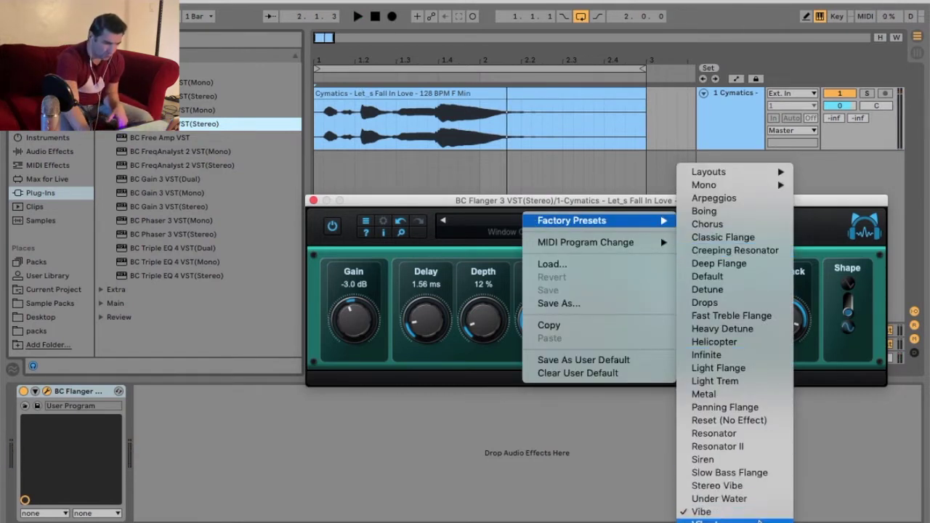
pyautogui.click(757, 520)
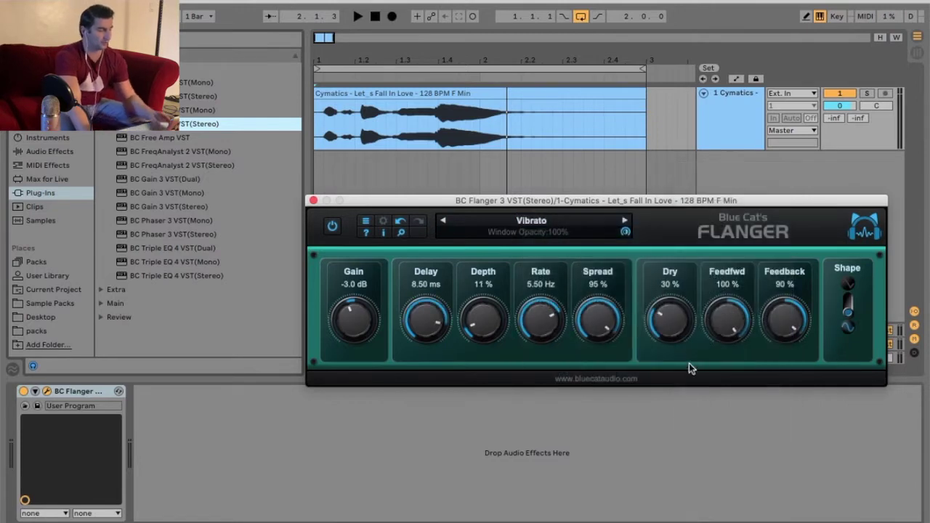
pyautogui.press('space')
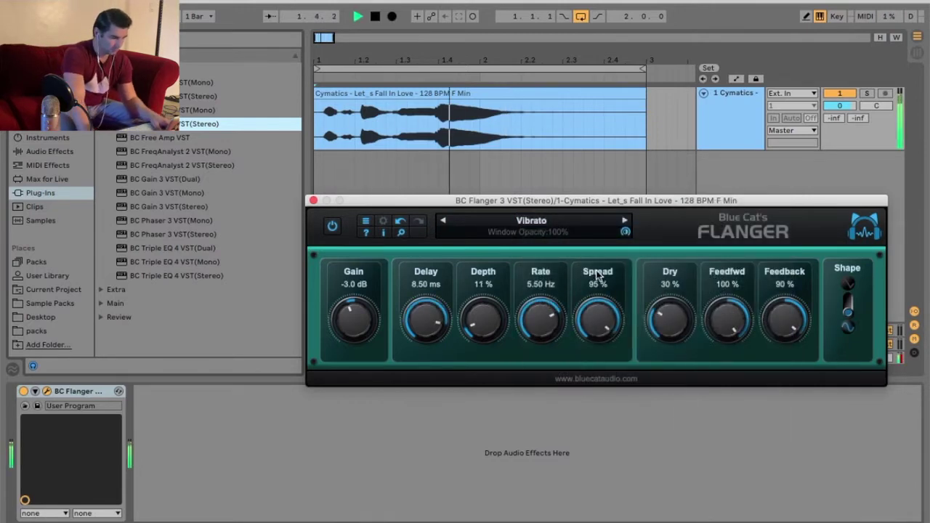
pyautogui.press('space')
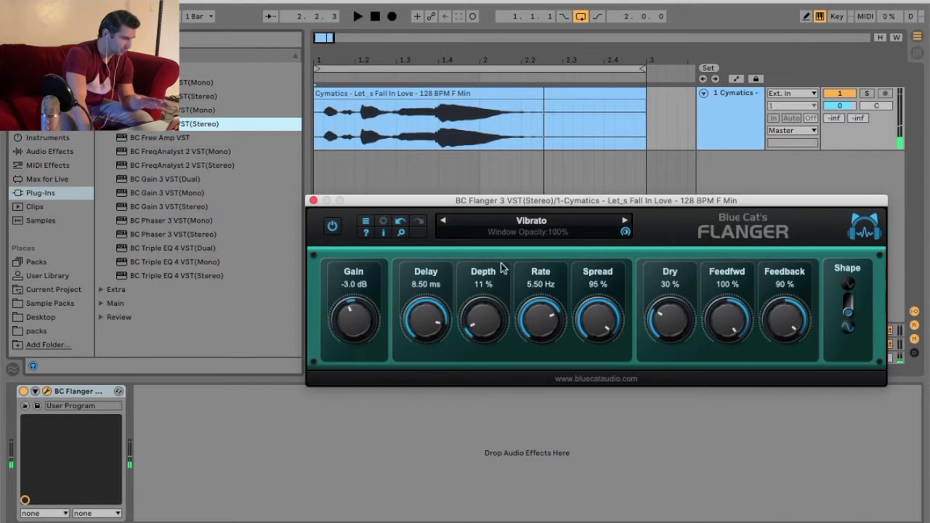
# Replace the flanger on the vocal track with BC Free Amp VST and play the loop with its Default preset.
pyautogui.press('Delete')
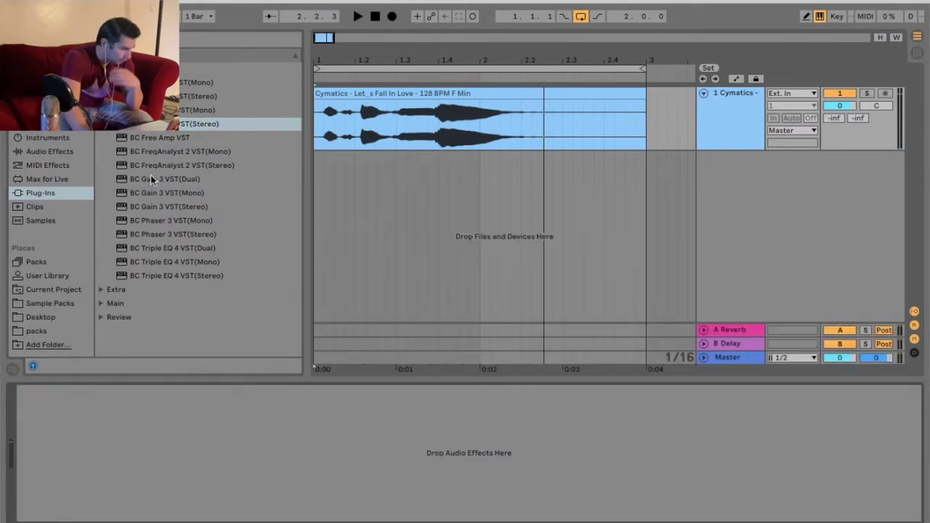
pyautogui.click(164, 138)
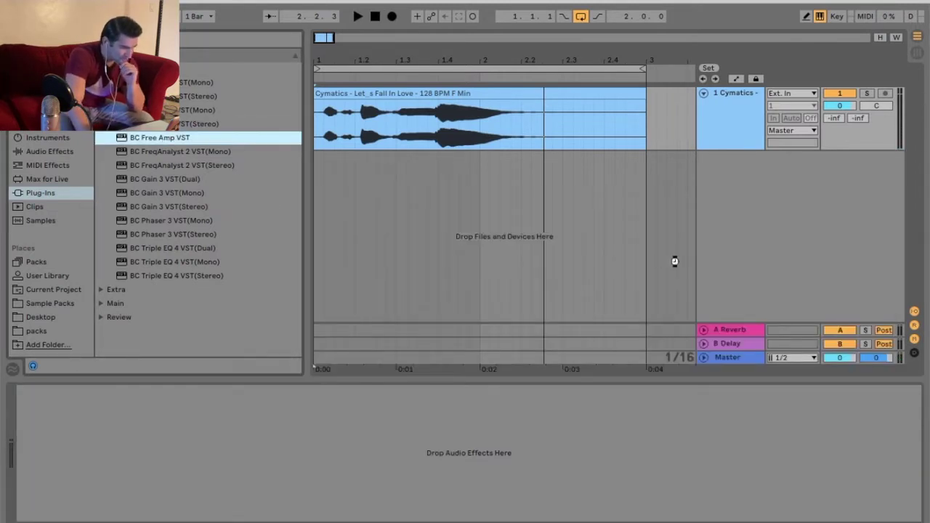
pyautogui.moveTo(478, 203); pyautogui.dragTo(516, 207)
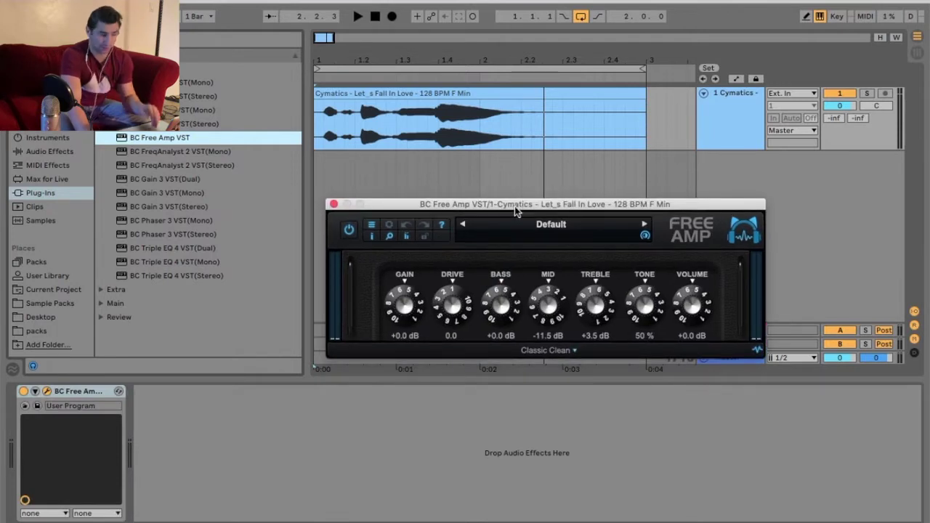
pyautogui.press('space')
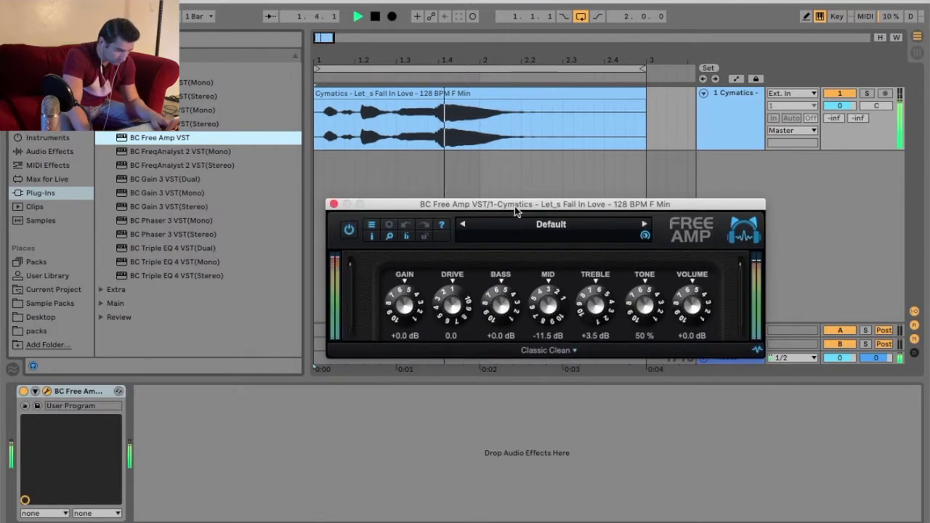
# Raise the amp's Gain to +4.0 dB and stop playback.
pyautogui.click(398, 310)
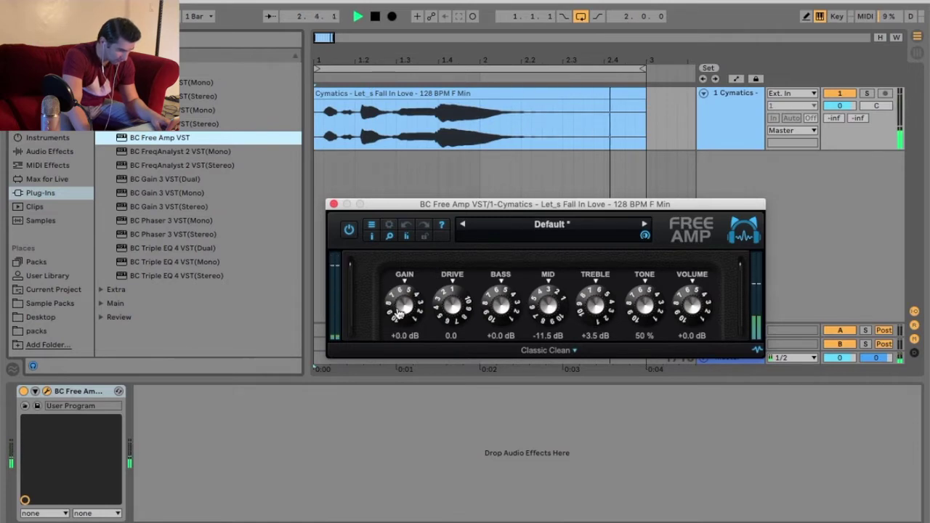
pyautogui.press('space')
pyautogui.moveTo(398, 310); pyautogui.dragTo(401, 299)
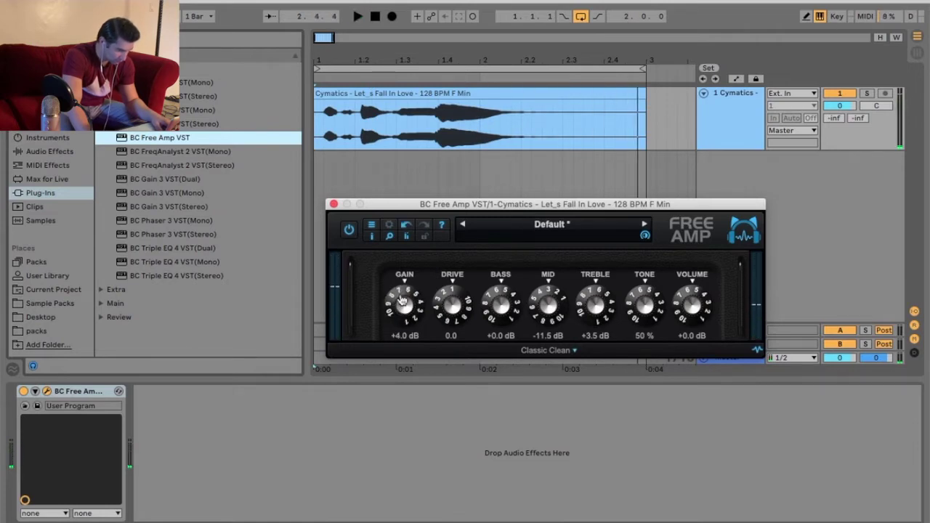
# Audition the amp's Classic Clean - Comp, Classic Clean - Crunch and Classic Clean - Dark Crunch factory presets on the vocal loop.
pyautogui.click(558, 230)
pyautogui.moveTo(602, 228)
pyautogui.click(768, 241)
pyautogui.press('space')
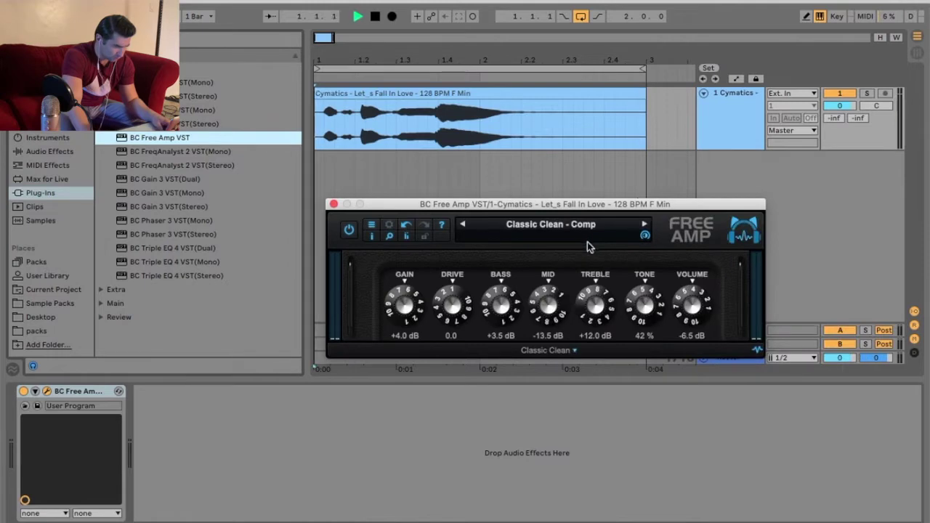
pyautogui.click(644, 225)
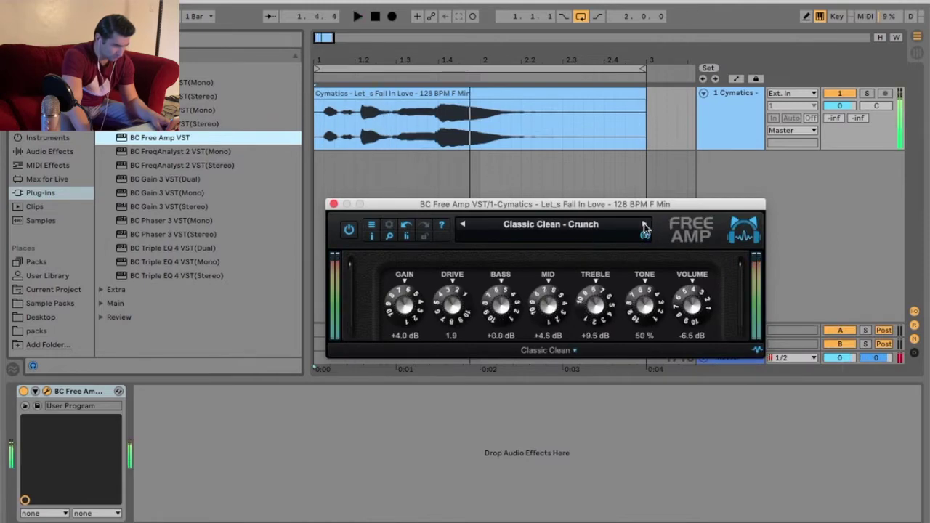
pyautogui.click(643, 226)
# Audition the amp's Classic Clean - Jazzy and Classic Drive - Lead factory presets on the vocal loop.
pyautogui.click(636, 227)
pyautogui.moveTo(636, 227)
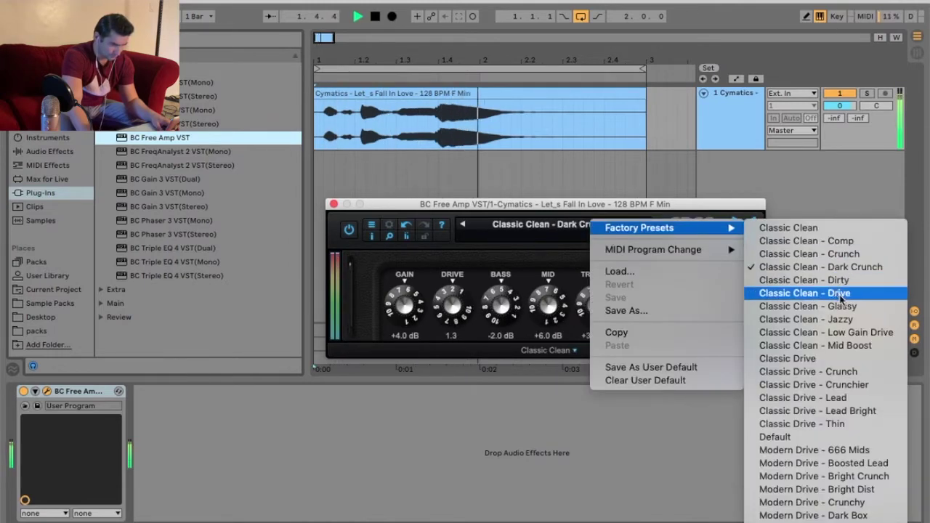
pyautogui.click(835, 319)
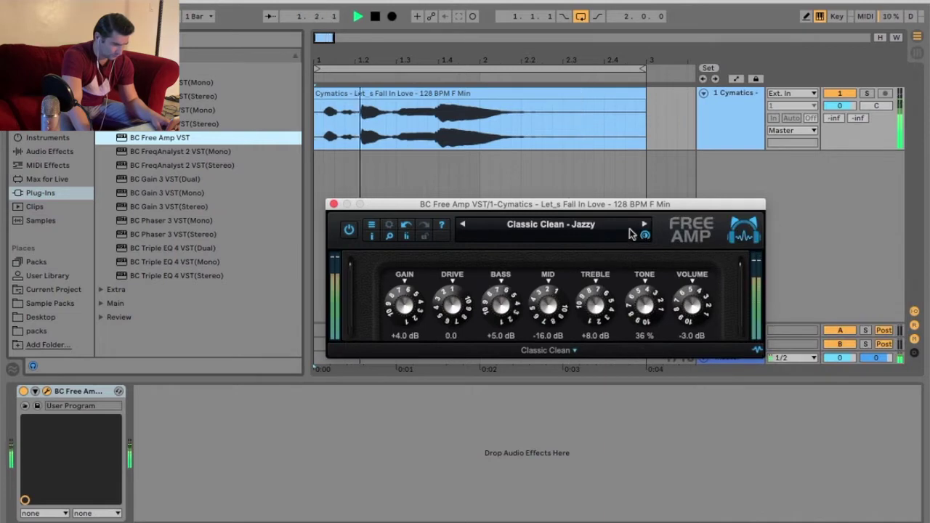
pyautogui.click(625, 238)
pyautogui.moveTo(726, 223)
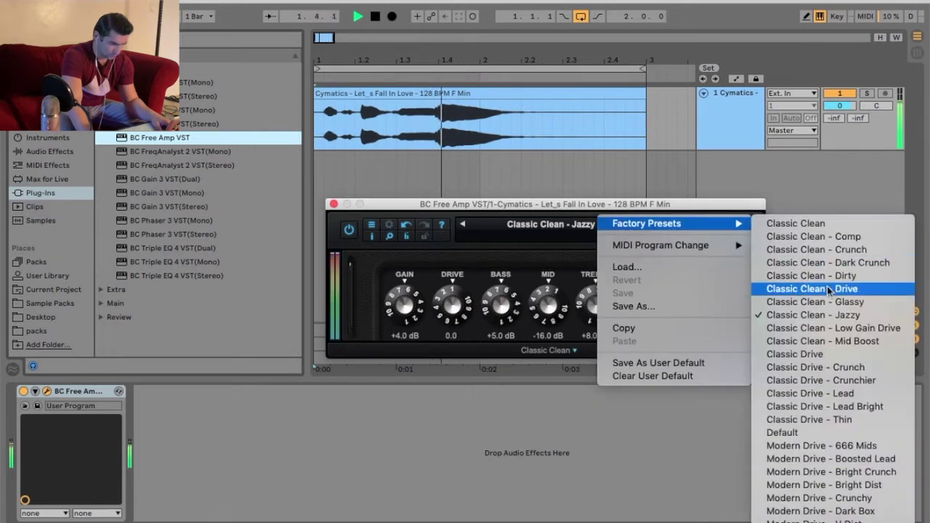
pyautogui.click(875, 393)
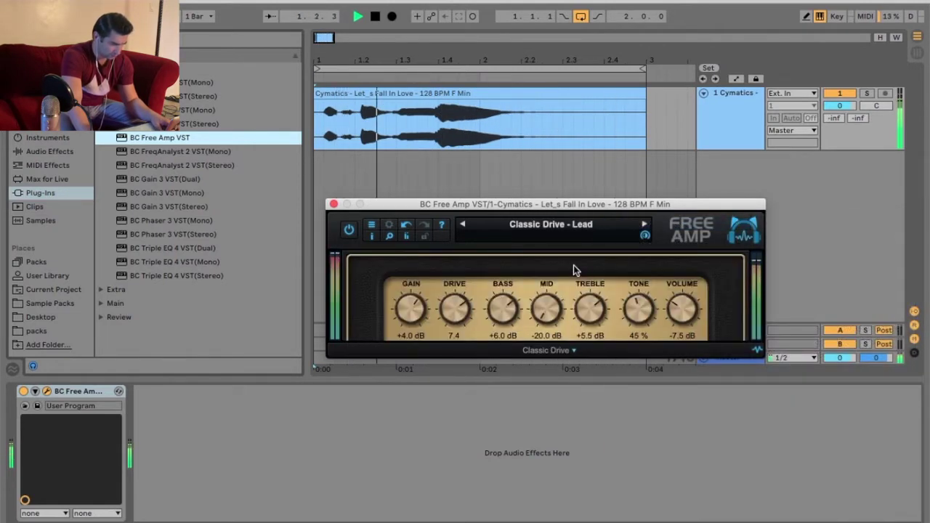
# Switch the amp model to Modern Drive and load the Modern Drive - 666 Mids factory preset while the vocal loops.
pyautogui.click(571, 350)
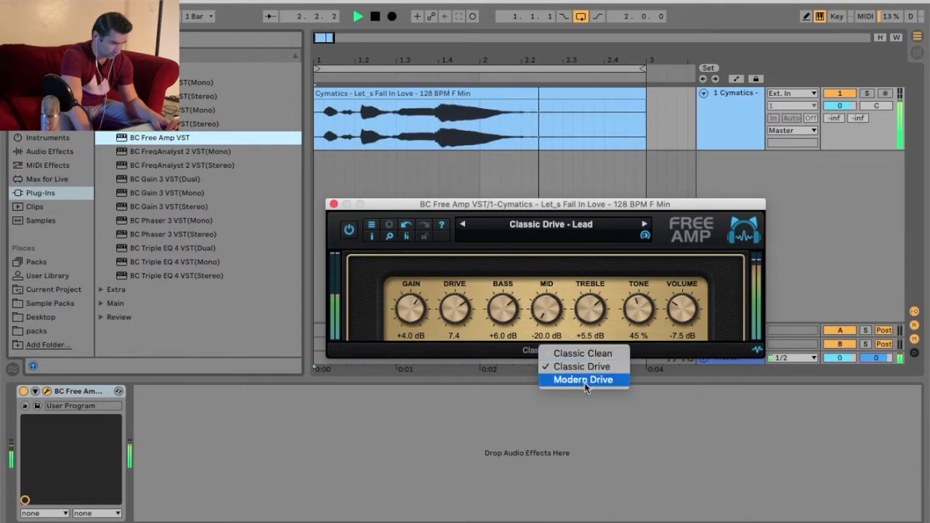
pyautogui.click(586, 380)
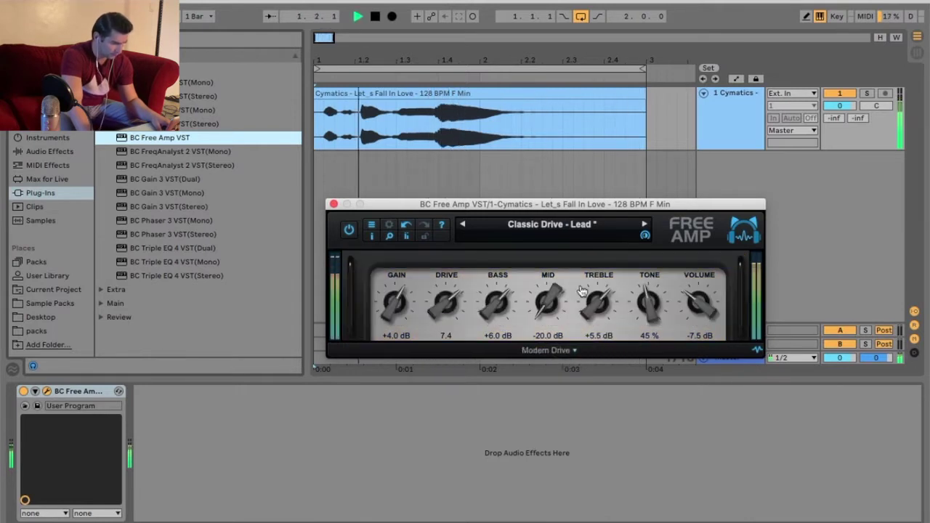
pyautogui.click(593, 228)
pyautogui.moveTo(603, 230)
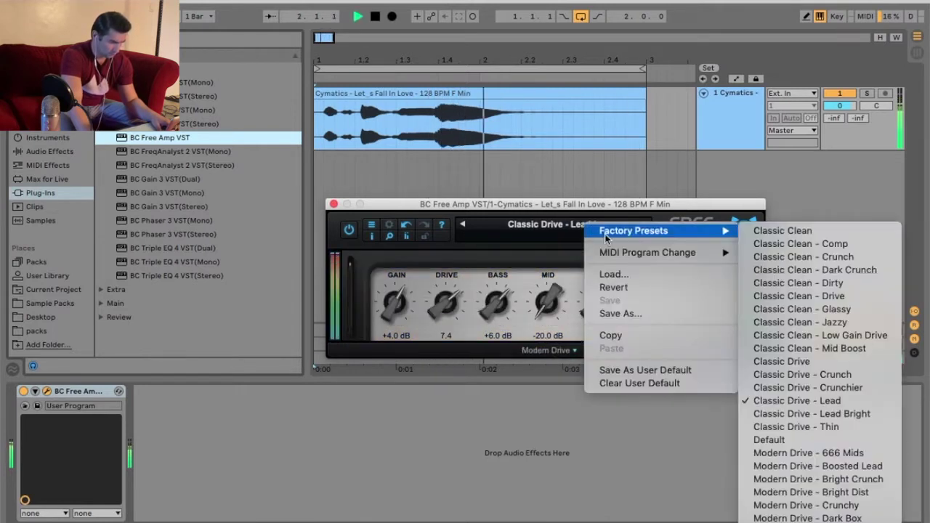
pyautogui.click(799, 453)
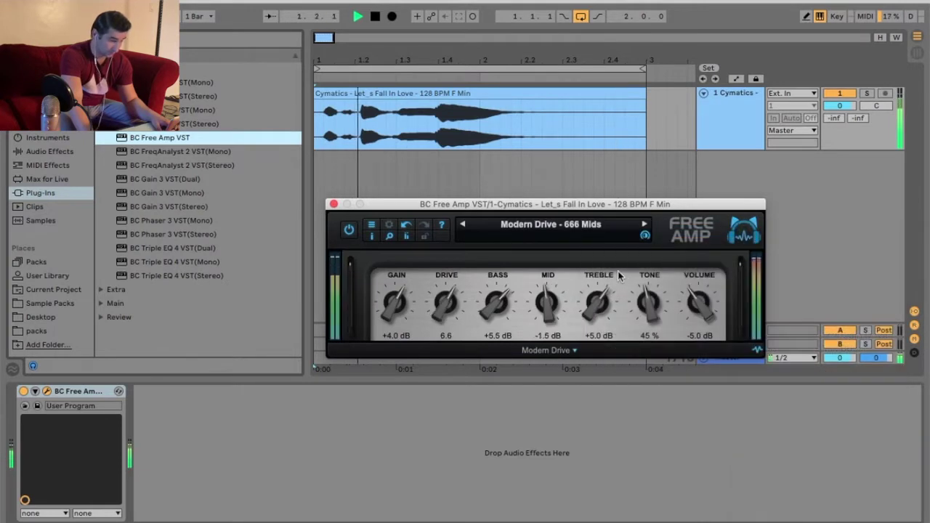
# Switch the amp model to Classic Clean and then Classic Drive, and audition the models on the vocal loop.
pyautogui.click(563, 350)
pyautogui.click(567, 356)
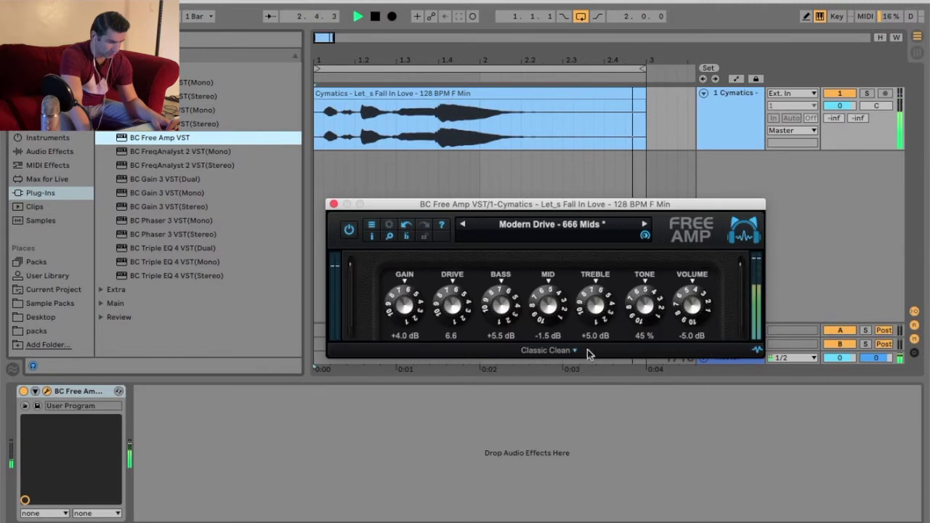
pyautogui.click(580, 350)
pyautogui.click(581, 367)
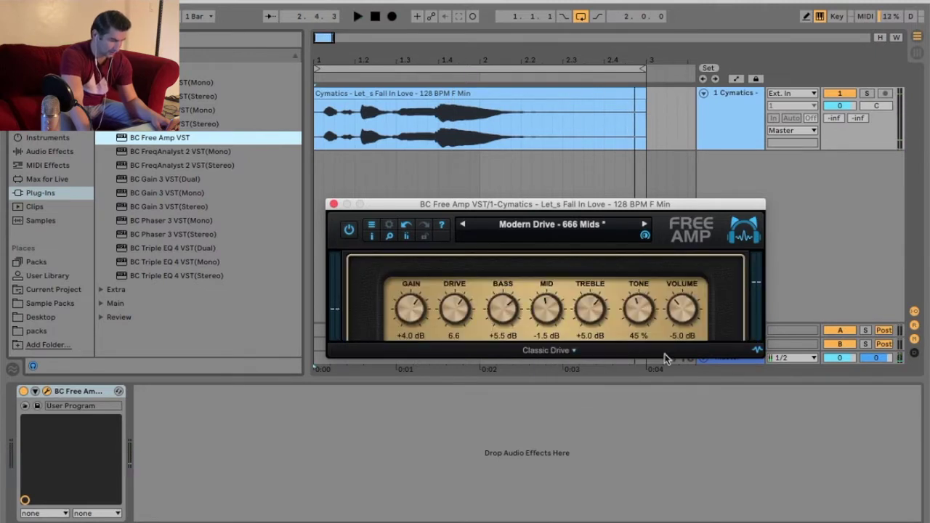
pyautogui.click(546, 353)
pyautogui.click(670, 355)
pyautogui.press('space')
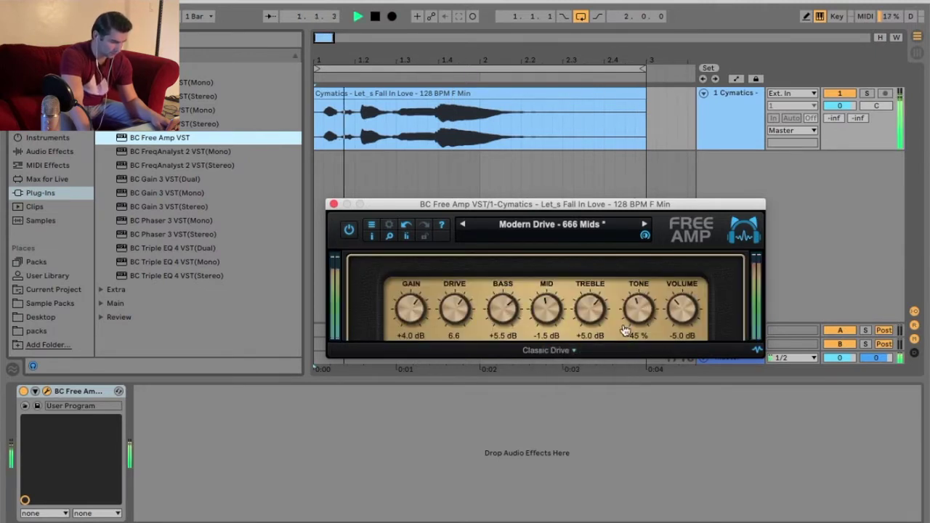
# Load the Modern Drive - Crunchy factory preset and audition it on the vocal loop.
pyautogui.click(550, 225)
pyautogui.moveTo(569, 231)
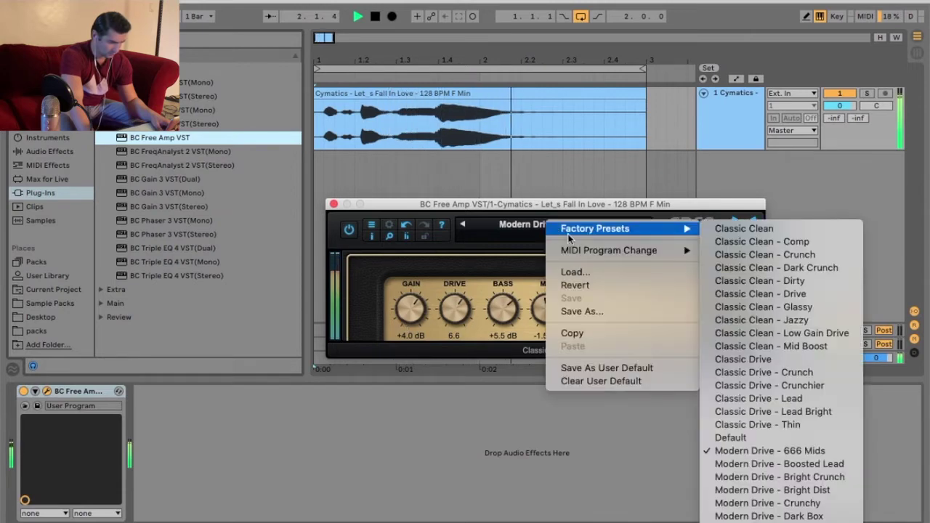
pyautogui.click(767, 502)
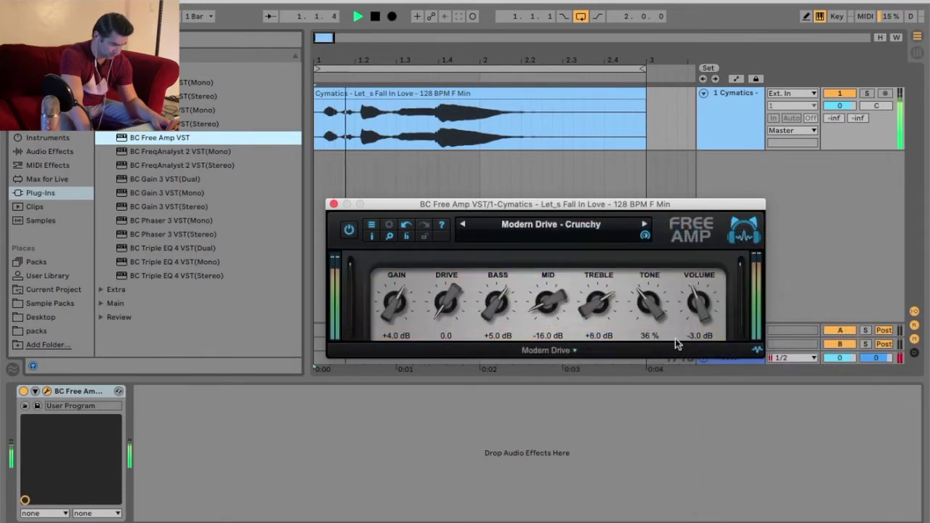
pyautogui.click(572, 224)
pyautogui.moveTo(584, 230)
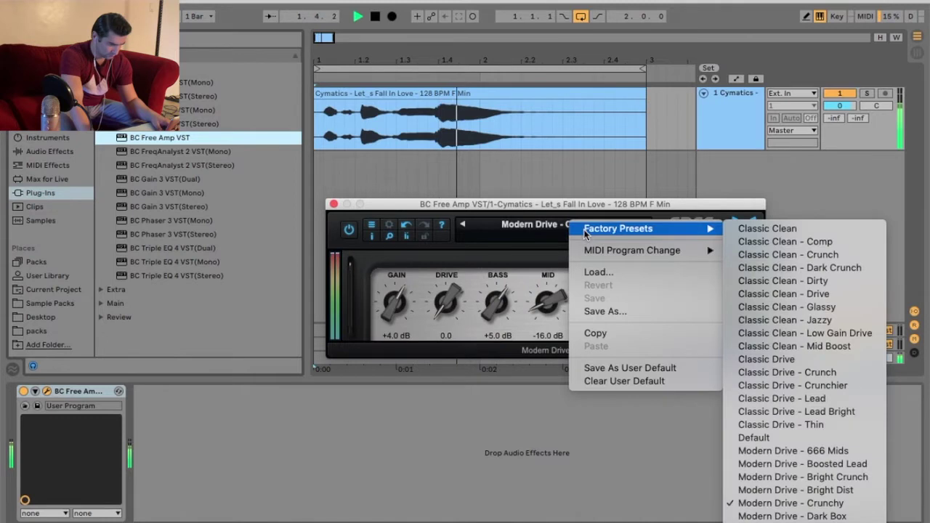
pyautogui.click(587, 209)
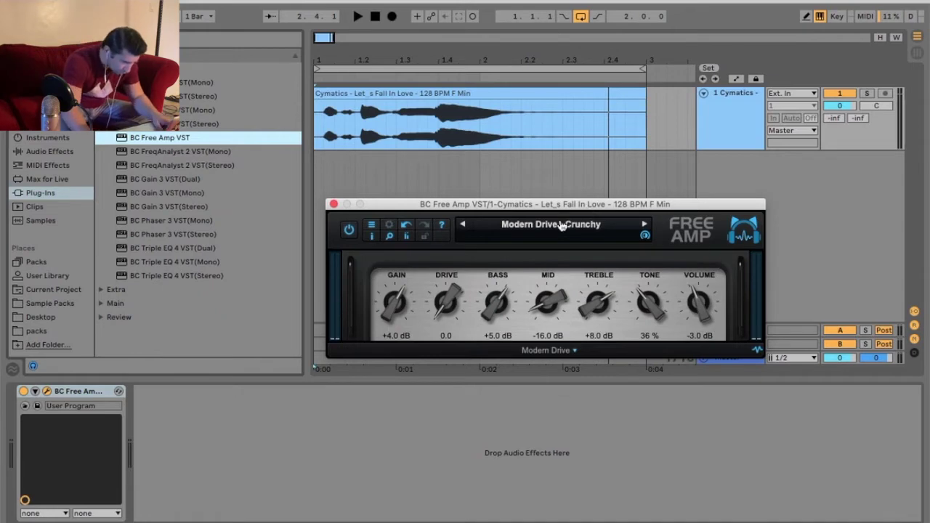
pyautogui.click(561, 225)
pyautogui.moveTo(610, 229)
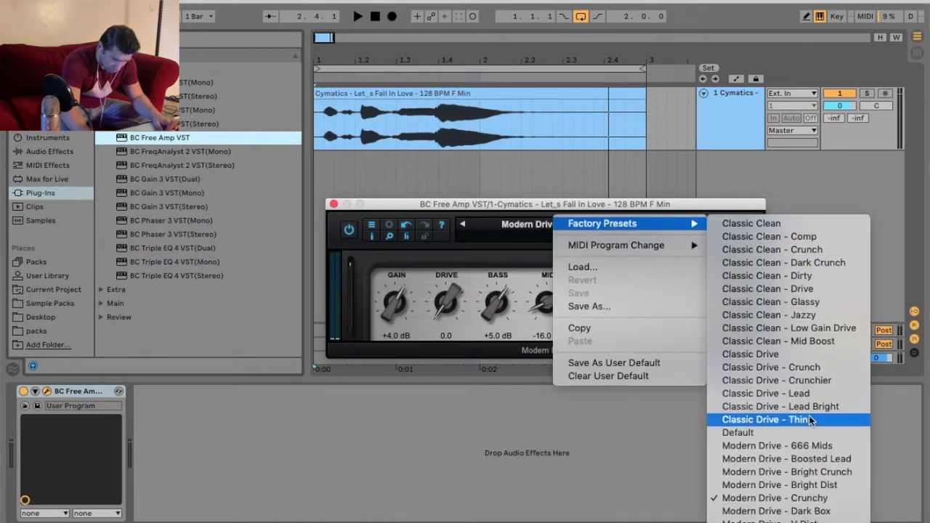
pyautogui.click(484, 326)
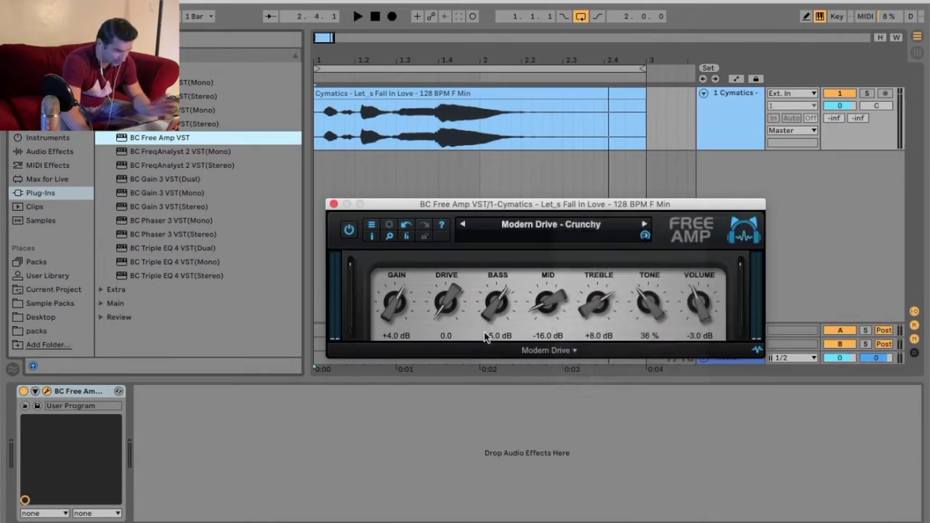
# Load the Modern Drive - Boosted Lead factory preset and audition it twice on the vocal loop.
pyautogui.click(570, 231)
pyautogui.moveTo(586, 233)
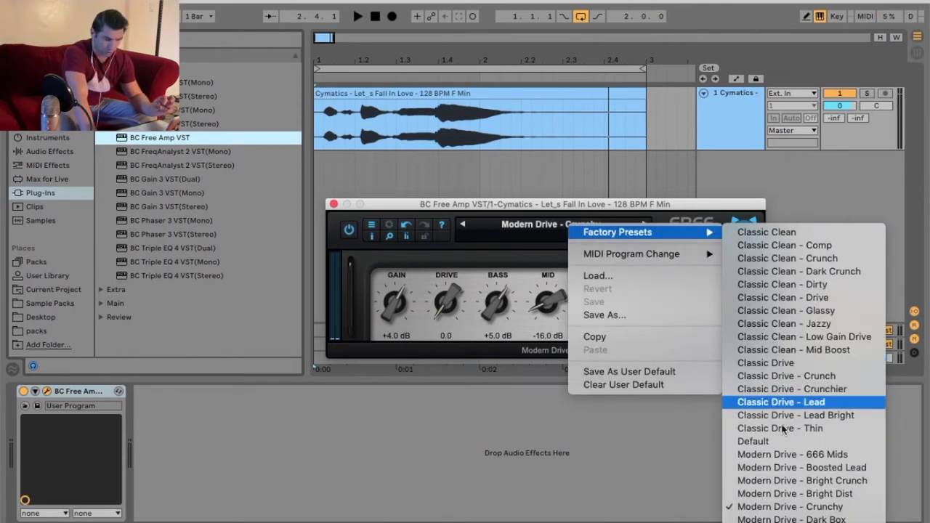
pyautogui.click(791, 467)
pyautogui.press('space')
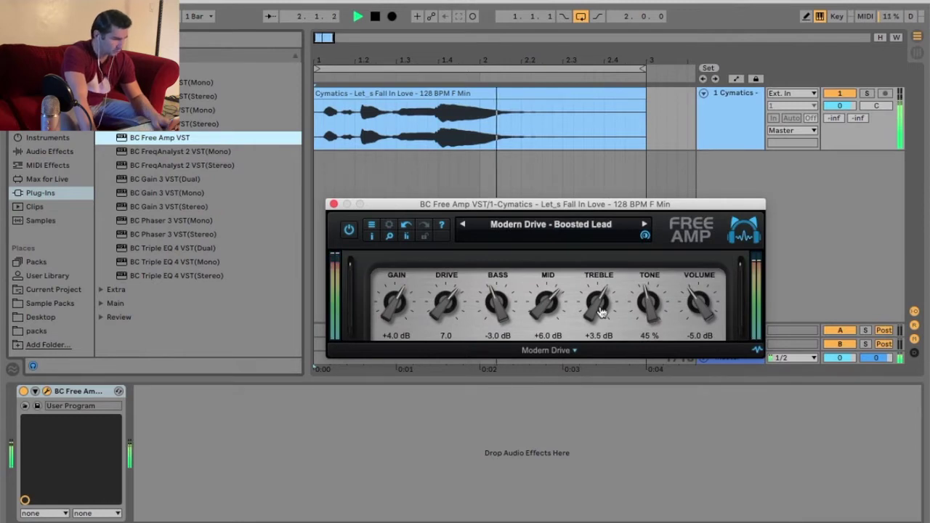
pyautogui.press('space')
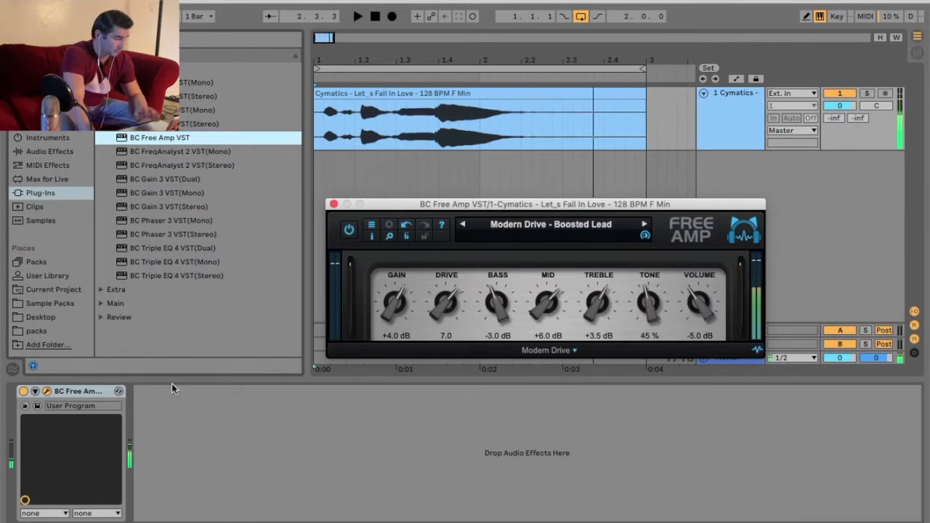
pyautogui.click(71, 392)
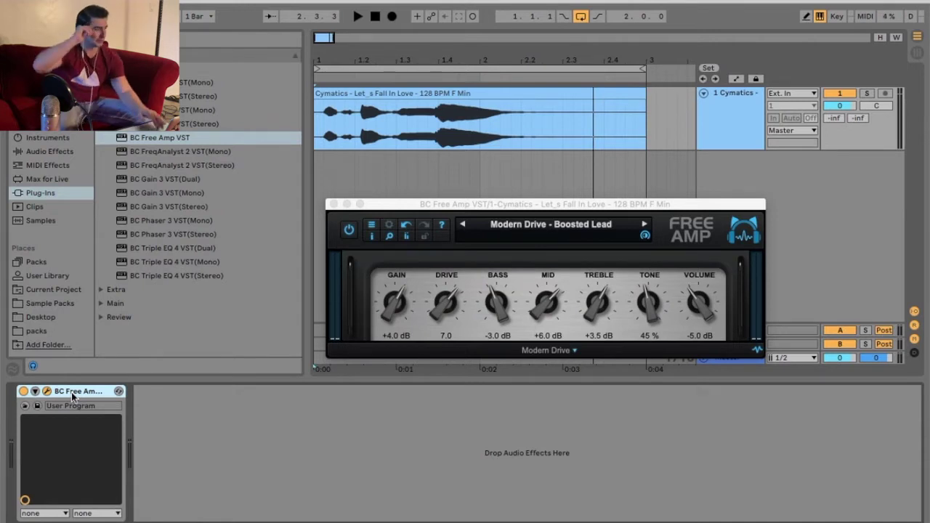
pyautogui.press('space')
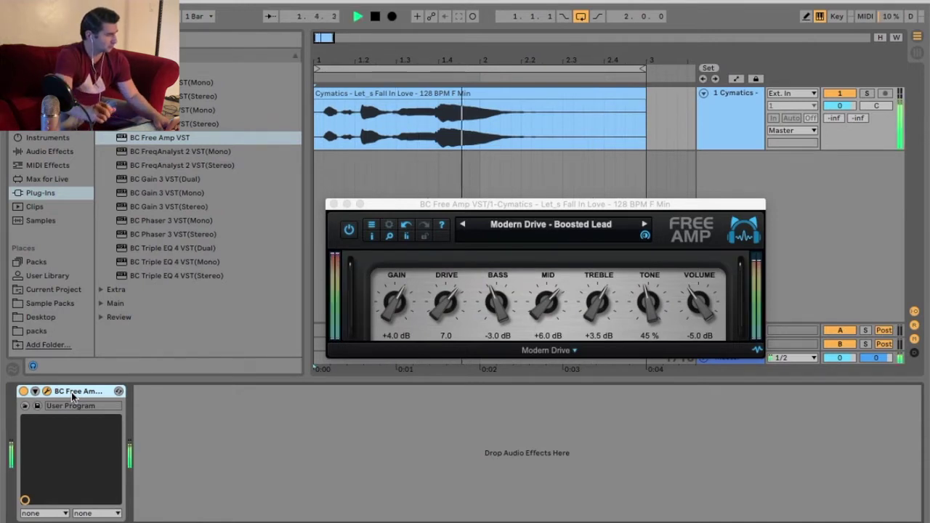
pyautogui.press('space')
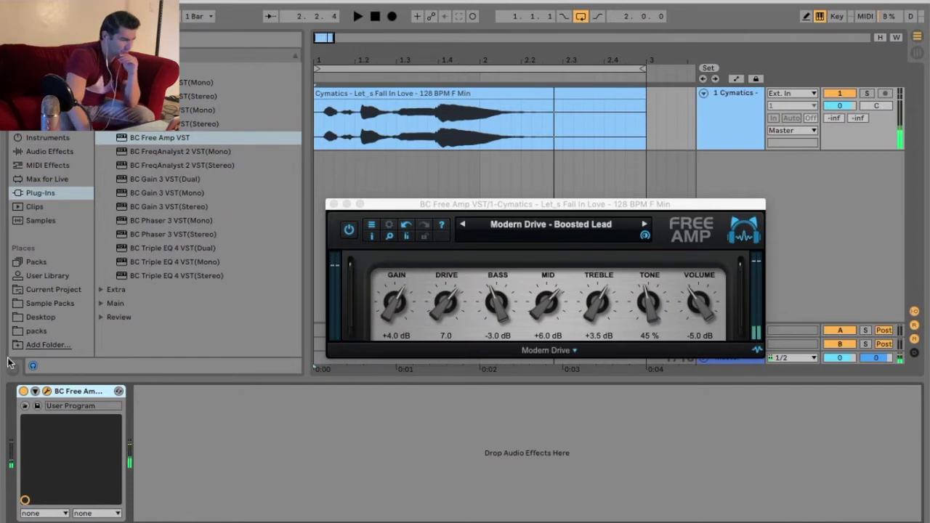
# Replace Free Amp on the vocal track with BC FreqAnalyst 2 VST(Stereo), moving its window clear of the clip.
pyautogui.click(332, 205)
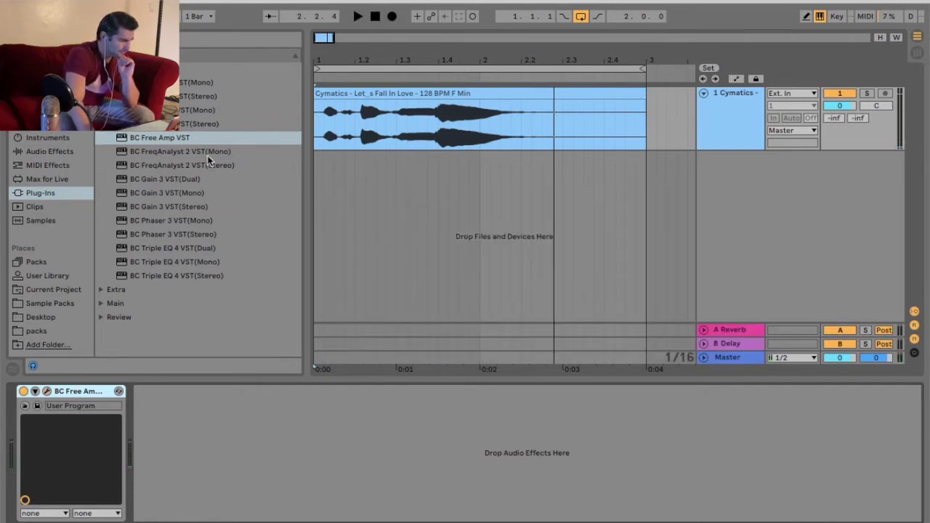
pyautogui.press('Delete')
pyautogui.click(194, 166)
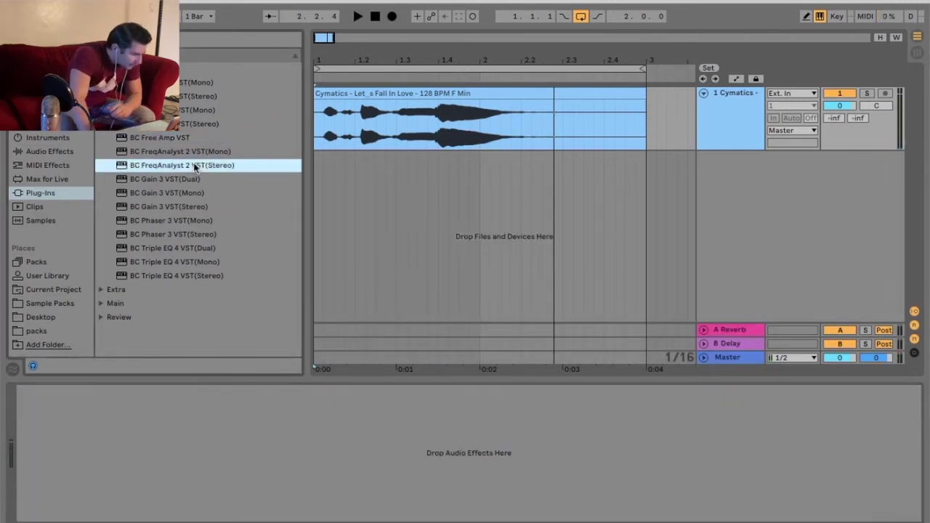
pyautogui.moveTo(409, 247); pyautogui.dragTo(410, 251)
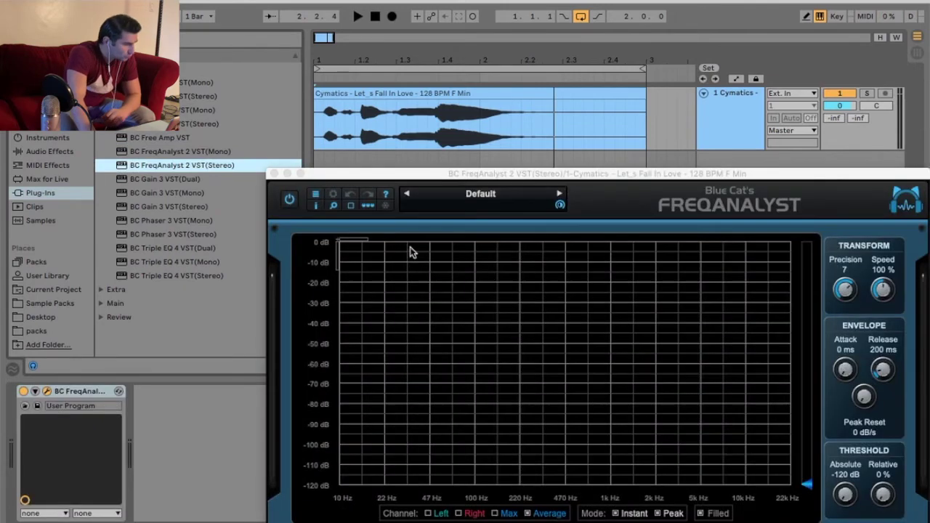
pyautogui.moveTo(497, 175); pyautogui.dragTo(475, 175)
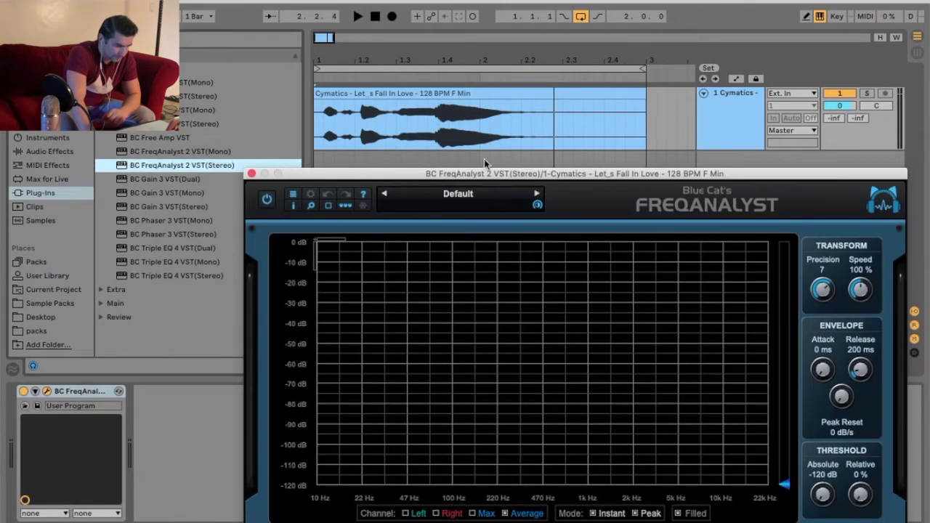
pyautogui.moveTo(563, 176); pyautogui.dragTo(557, 167)
# Play the vocal loop and examine its spectrum with the analyzer's Default preset and the list of factory presets.
pyautogui.press('space')
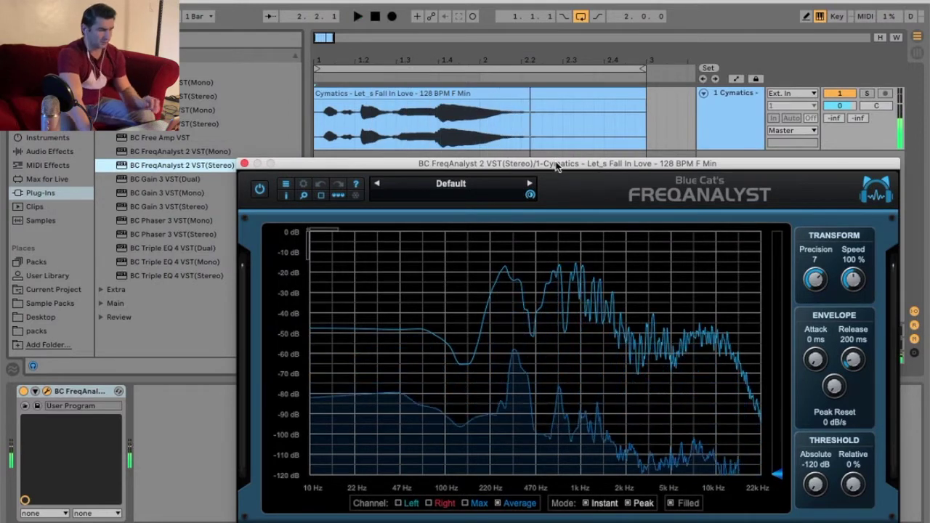
pyautogui.press('space')
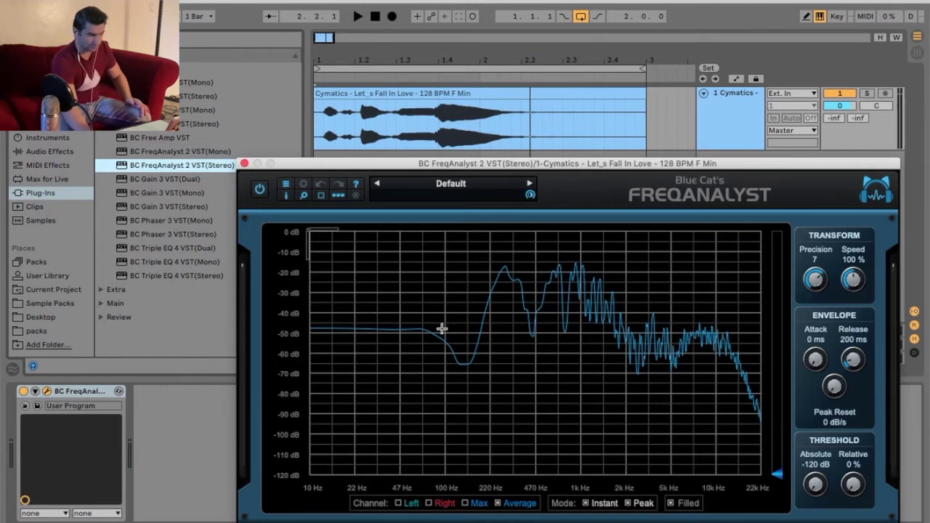
pyautogui.click(471, 183)
pyautogui.moveTo(548, 188)
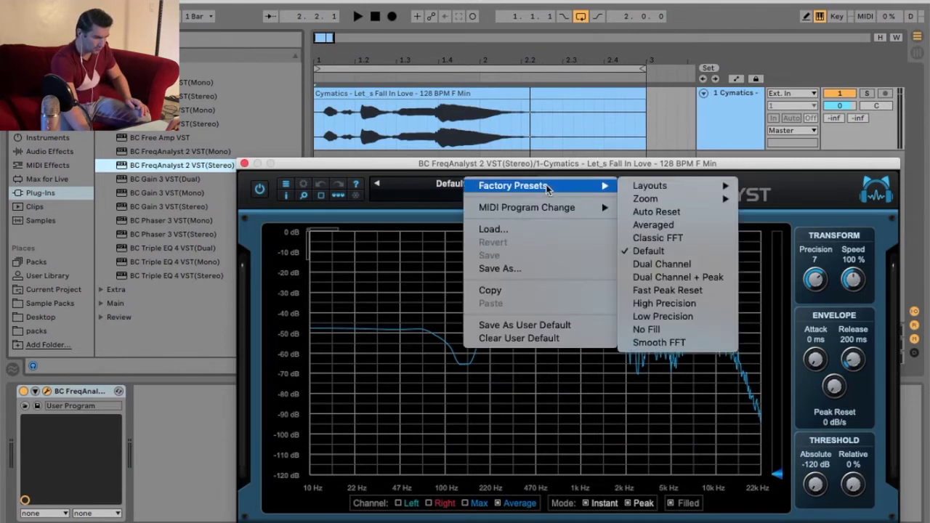
pyautogui.click(612, 164)
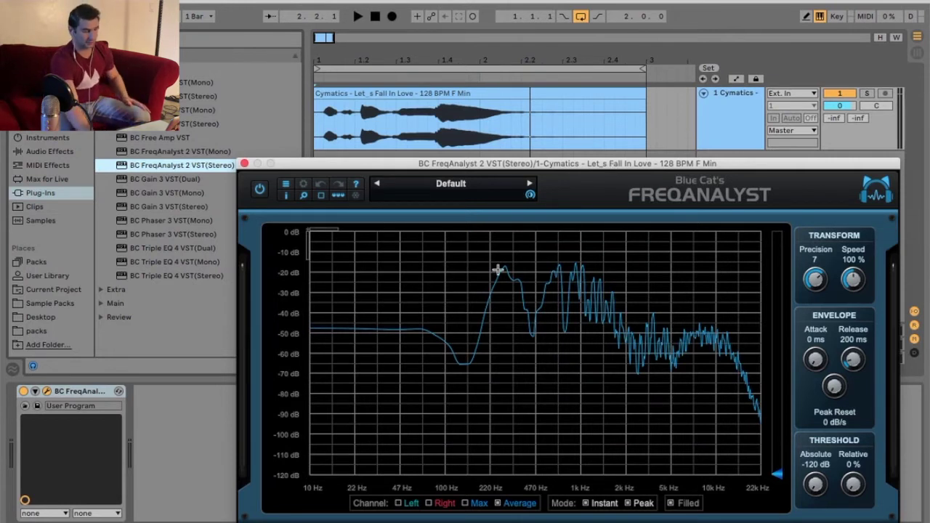
pyautogui.press('space')
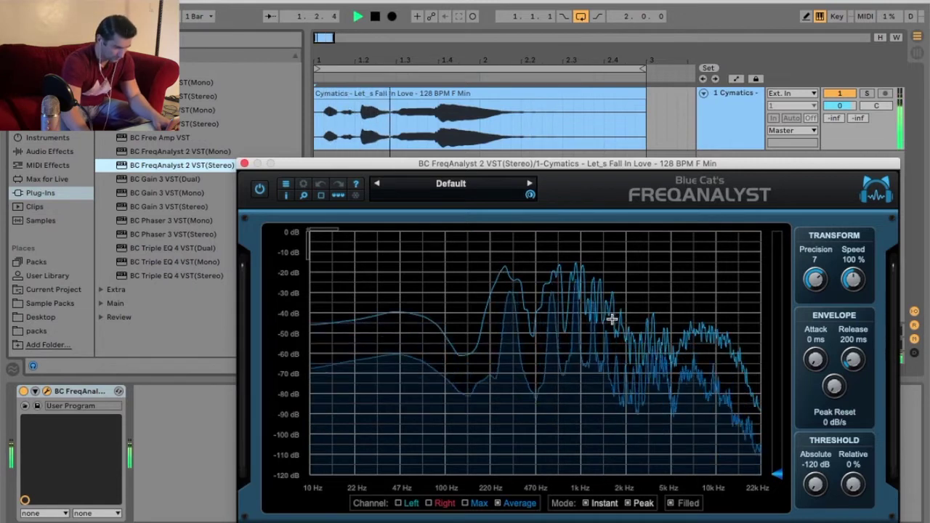
pyautogui.press('space')
# Load the analyzer's Averaged factory preset and play the vocal loop through it.
pyautogui.click(472, 183)
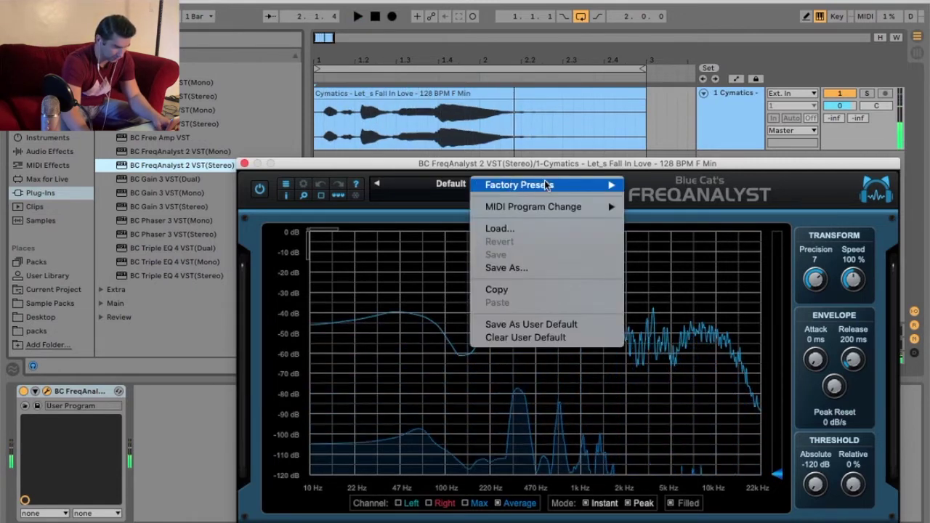
pyautogui.moveTo(595, 186)
pyautogui.click(696, 223)
pyautogui.press('space')
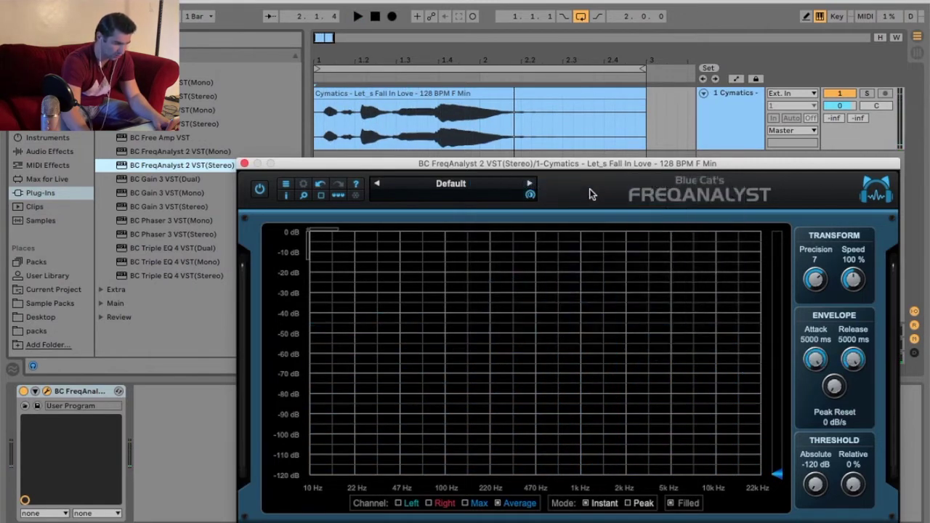
pyautogui.press('space')
# Load the analyzer's Dual Channel factory preset and play the vocal loop through it.
pyautogui.click(498, 186)
pyautogui.moveTo(545, 187)
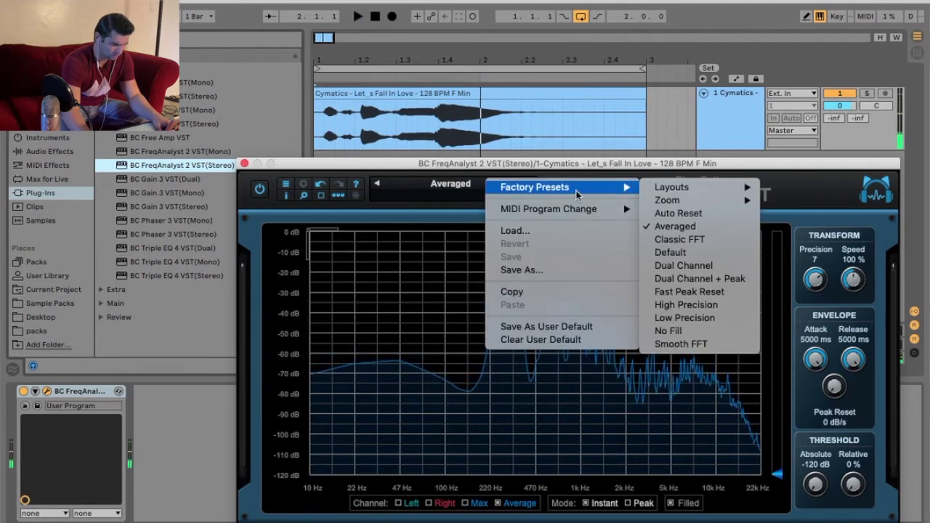
pyautogui.click(727, 263)
pyautogui.press('space')
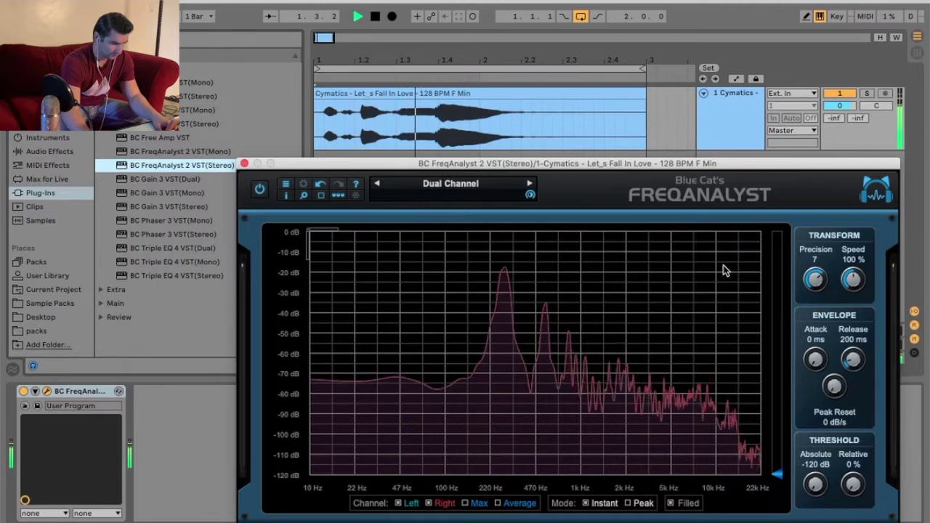
pyautogui.press('space')
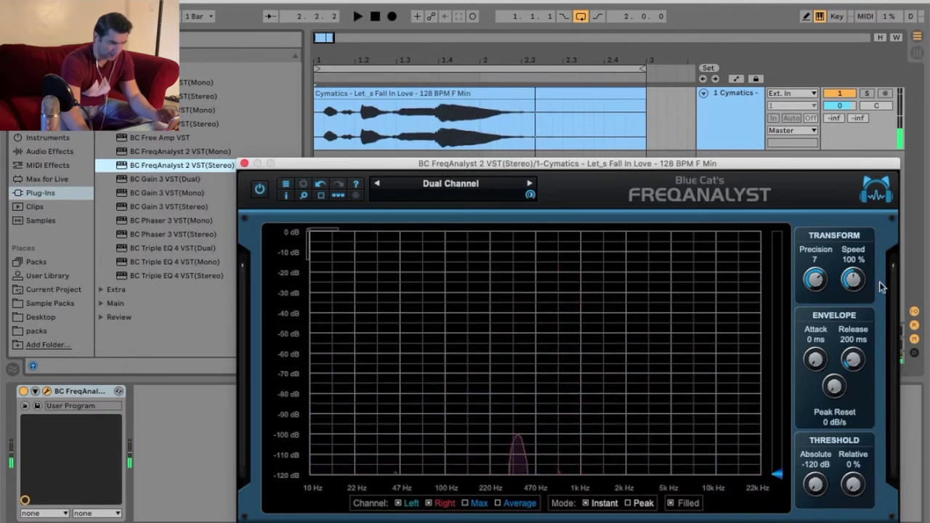
# Close the analyzer window and put the Cymatics vocal track into a new group track.
pyautogui.click(733, 128)
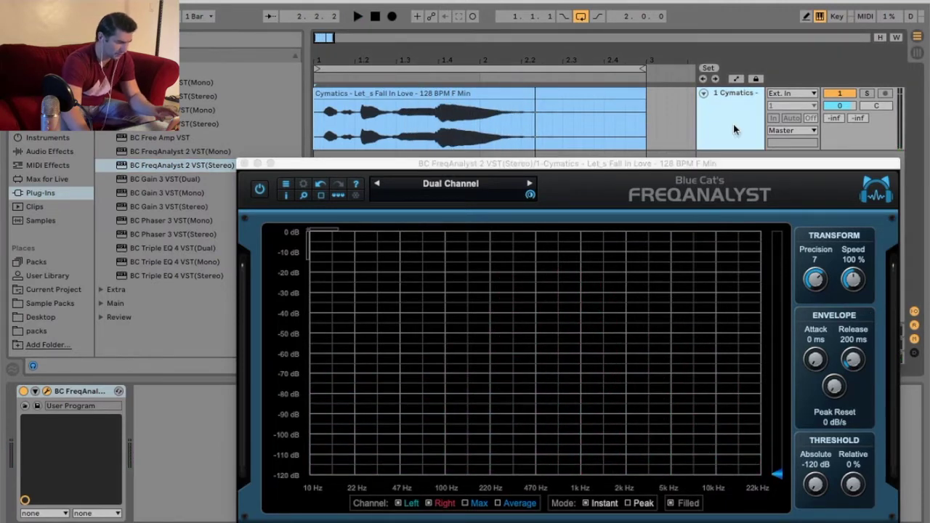
pyautogui.rightClick(714, 115)
pyautogui.click(765, 198)
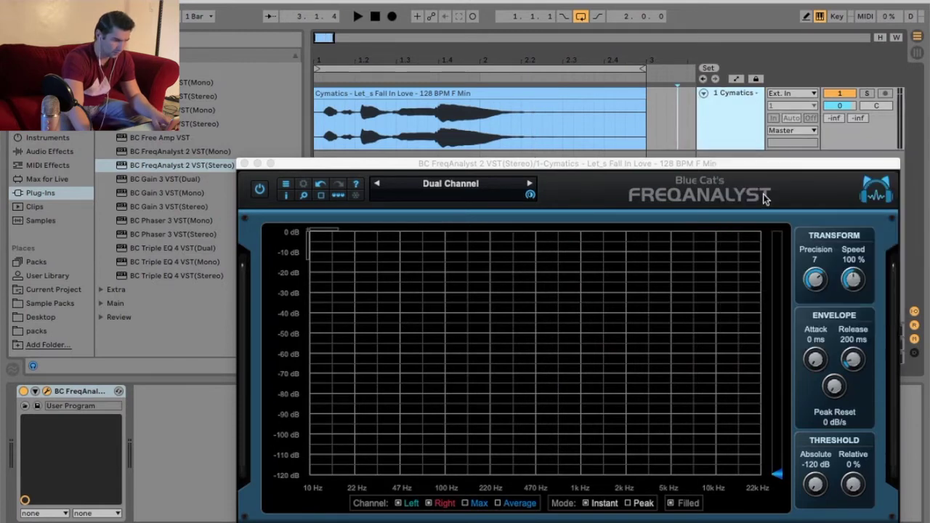
pyautogui.click(243, 164)
pyautogui.rightClick(718, 115)
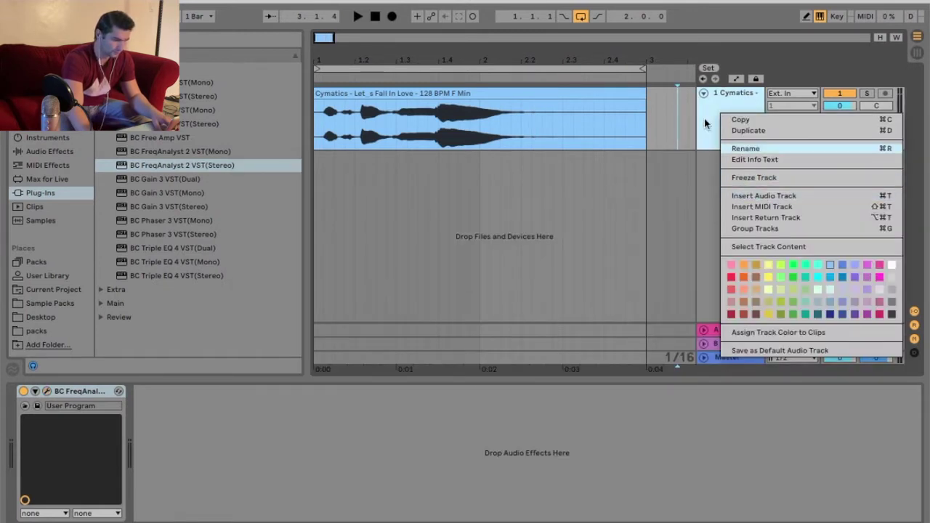
pyautogui.click(762, 222)
pyautogui.rightClick(736, 117)
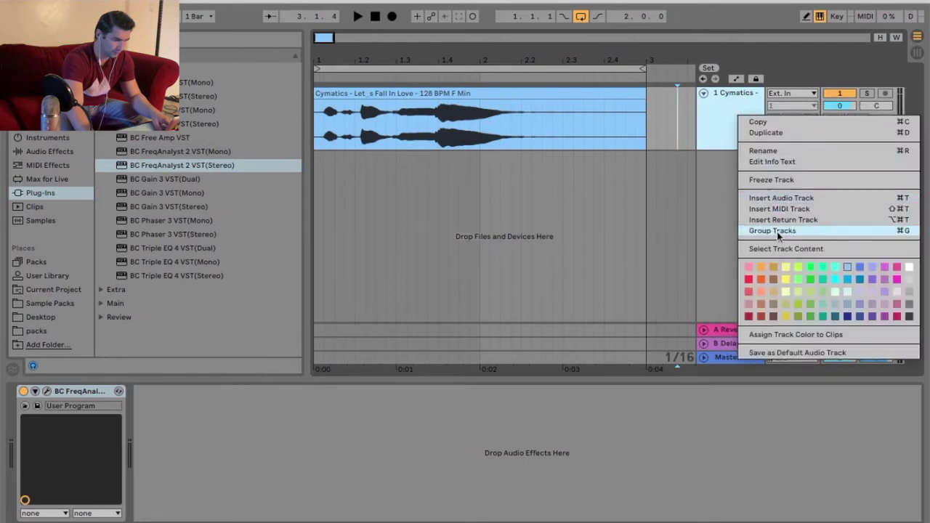
pyautogui.click(777, 228)
pyautogui.click(793, 181)
pyautogui.click(792, 227)
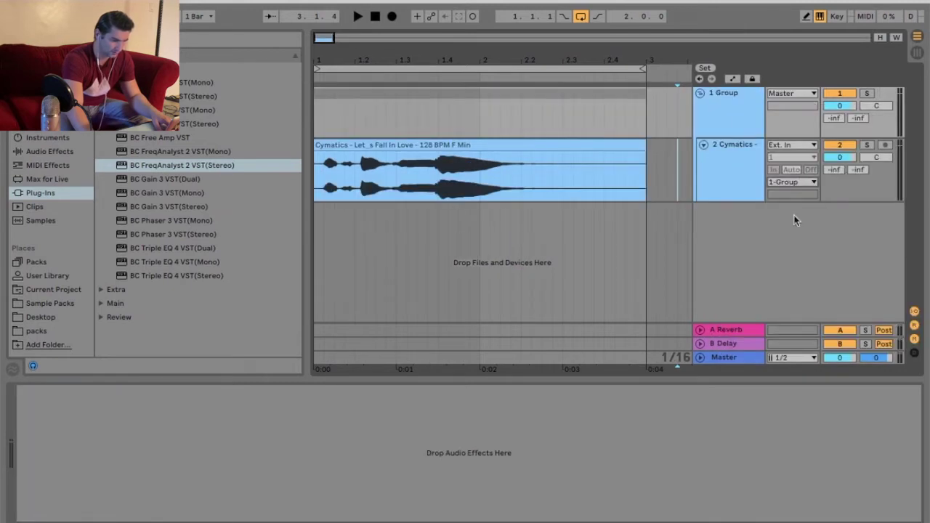
# Load the BC FreqAnalyst 2 VST(Stereo) plug-in onto the new group track.
pyautogui.click(251, 167)
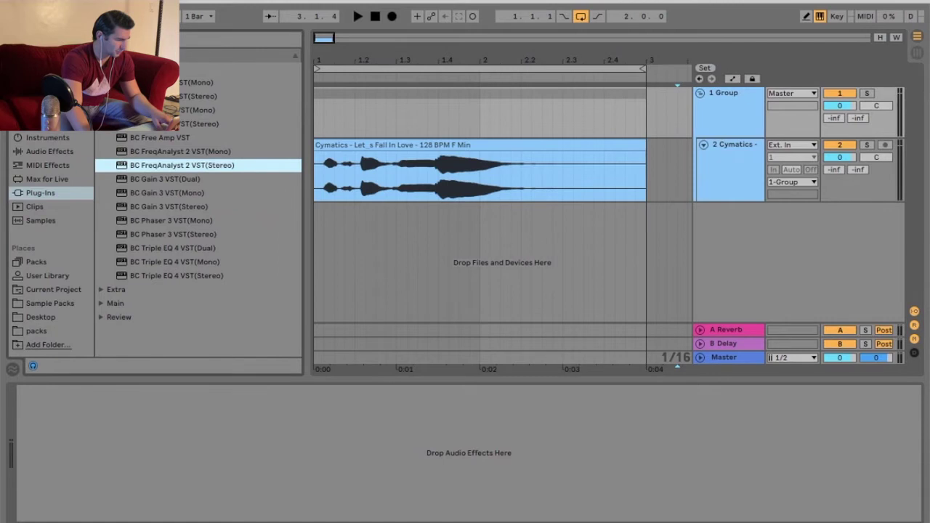
pyautogui.press('Return')
pyautogui.click(249, 172)
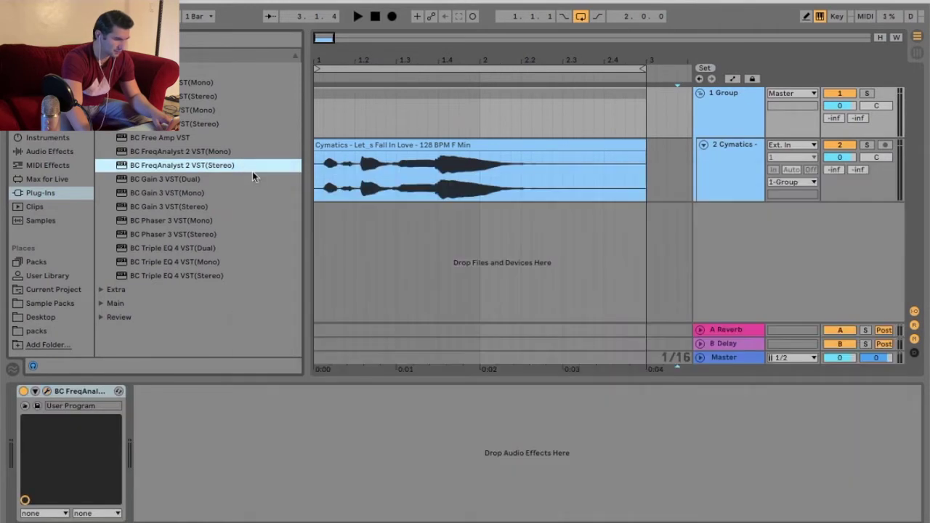
# Try Sends Only and Master as the Cymatics track's audio output, and set the output back to 1-Group.
pyautogui.click(799, 181)
pyautogui.click(803, 205)
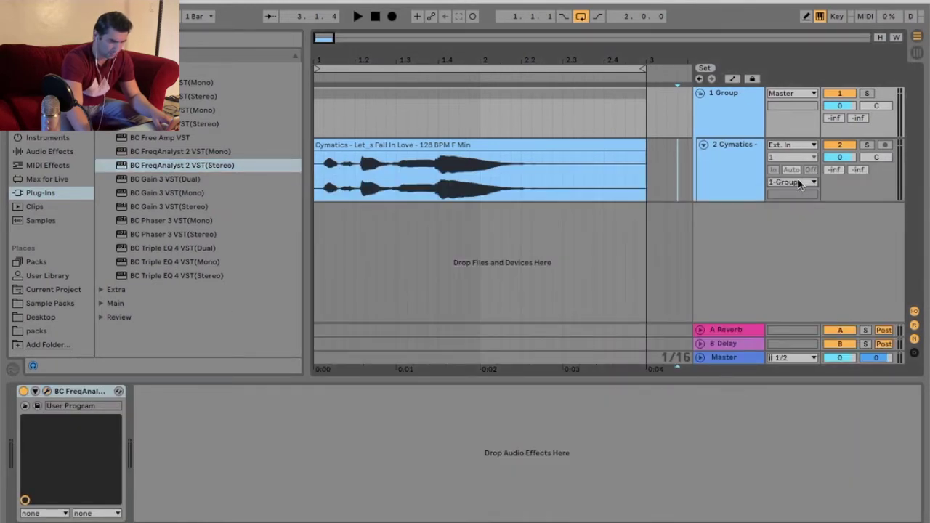
pyautogui.click(799, 182)
pyautogui.click(802, 241)
pyautogui.click(792, 182)
pyautogui.click(781, 217)
pyautogui.click(792, 183)
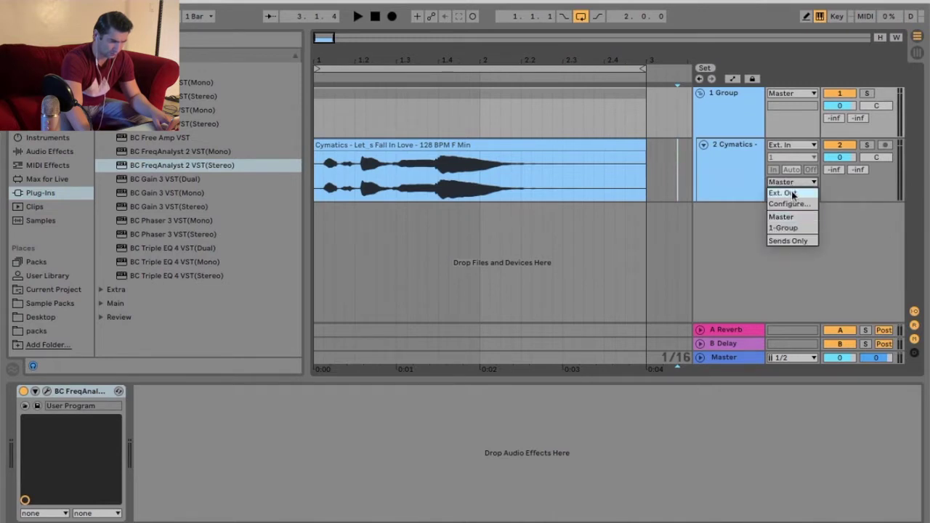
pyautogui.click(783, 228)
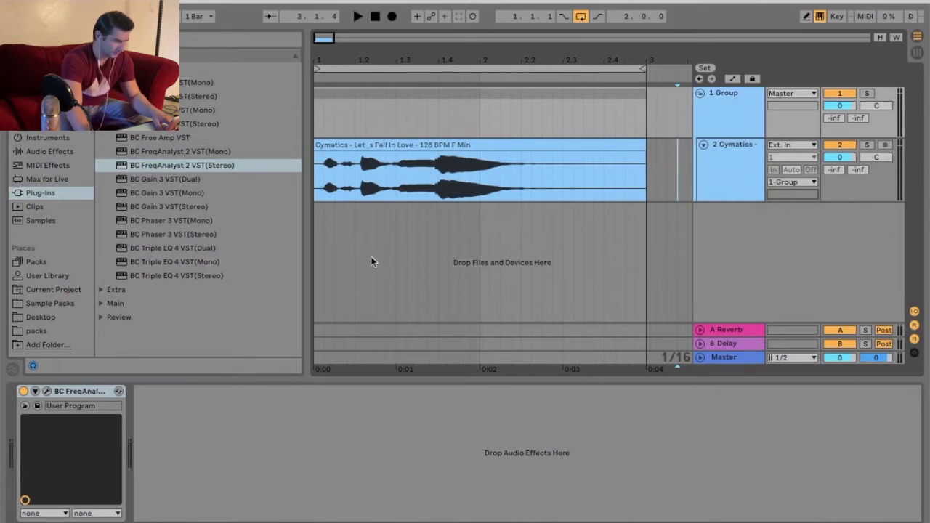
# View the group's FreqAnalyst window while playing the vocal loop, return playback to the start and close the window.
pyautogui.click(47, 391)
pyautogui.press('space')
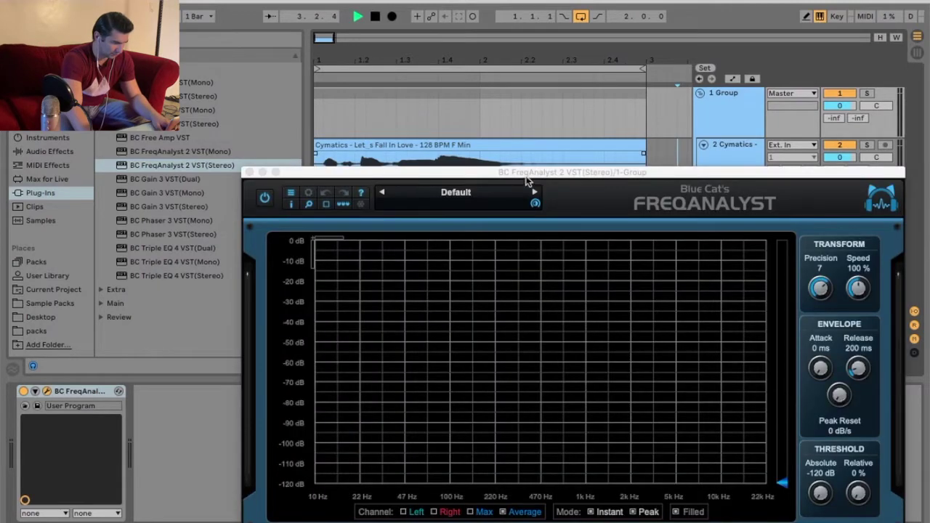
pyautogui.moveTo(528, 175); pyautogui.dragTo(497, 150)
pyautogui.press('space')
pyautogui.click(374, 15)
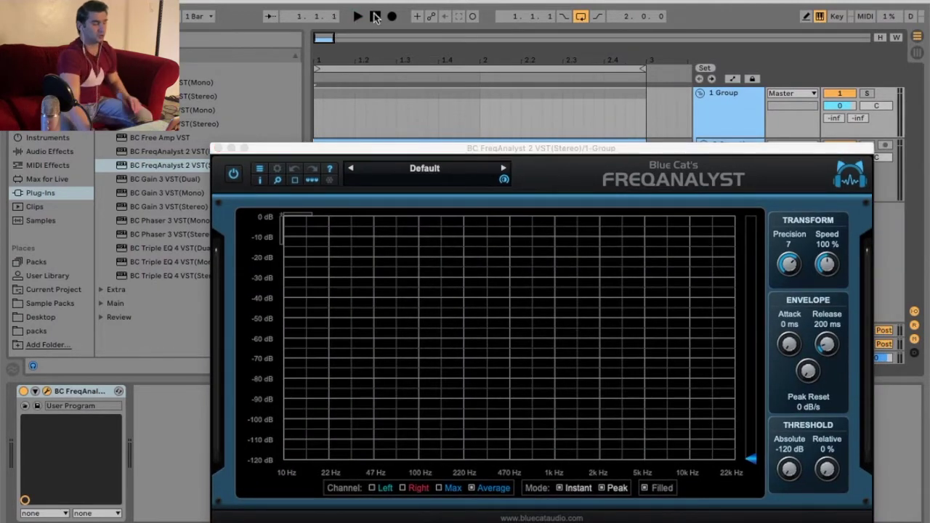
pyautogui.click(218, 148)
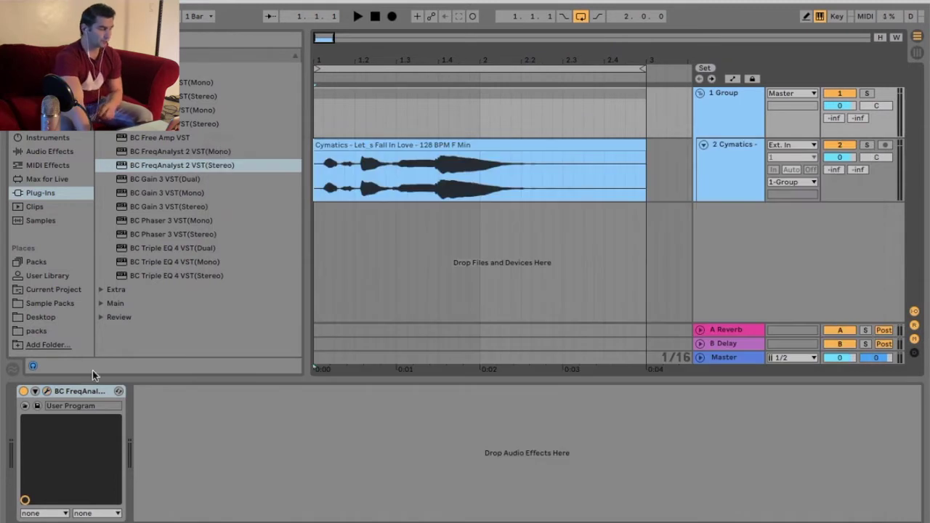
# Ungroup the Cymatics track and delete the BC FreqAnalyst 2 devices from the group and from the vocal track.
pyautogui.press('Delete')
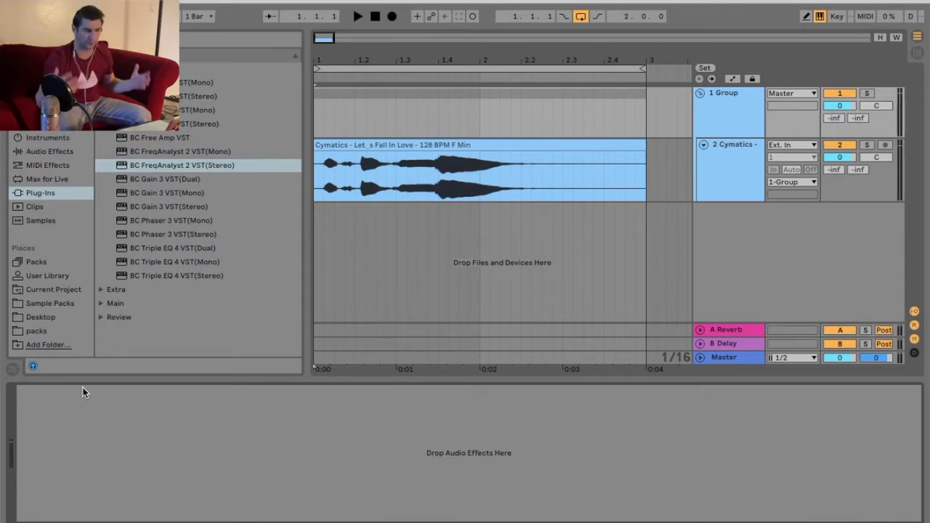
pyautogui.click(721, 118)
pyautogui.rightClick(728, 168)
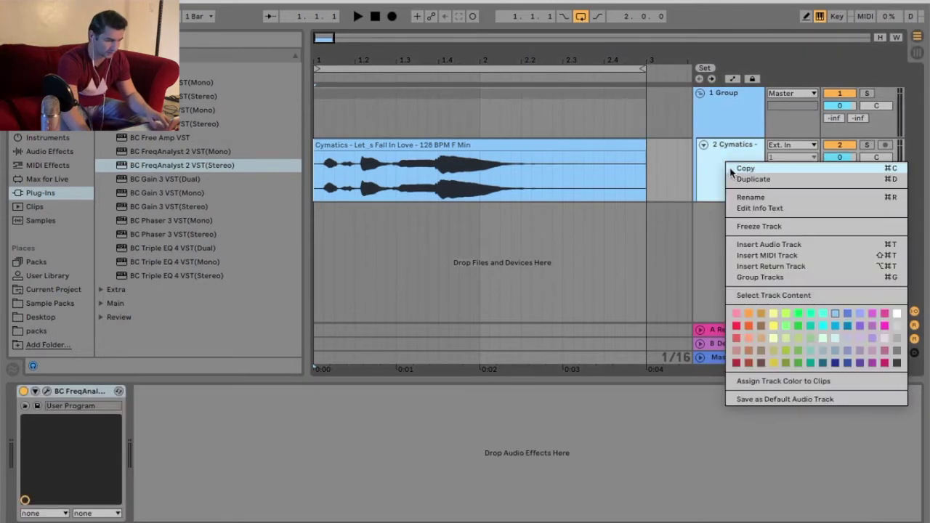
pyautogui.rightClick(714, 98)
pyautogui.click(790, 205)
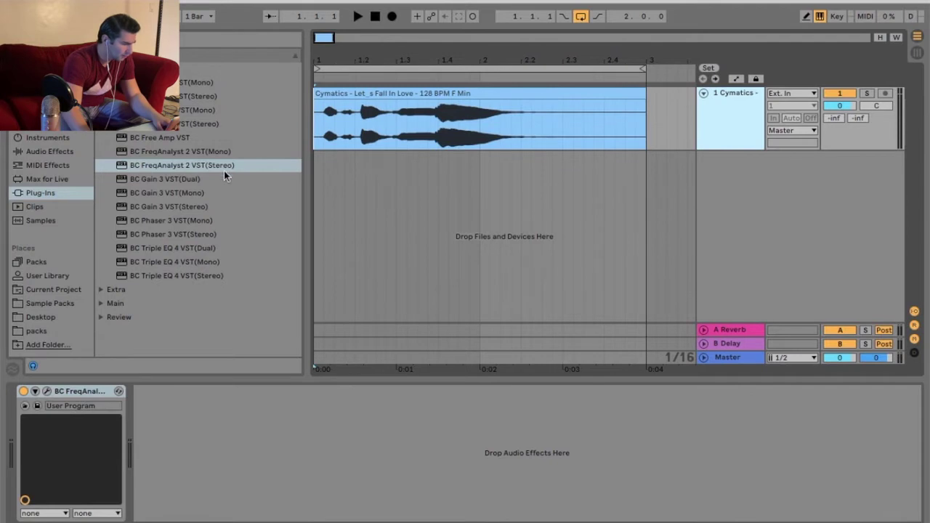
pyautogui.click(81, 391)
pyautogui.press('Delete')
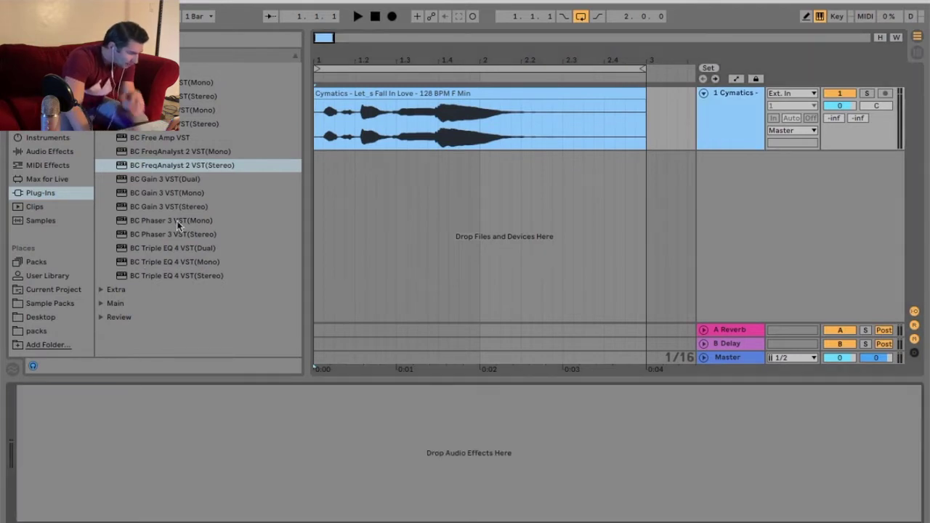
# Load BC Gain 3 VST(Stereo) onto the vocal track and lower its gain to -15 dB while playing the loop.
pyautogui.click(196, 207)
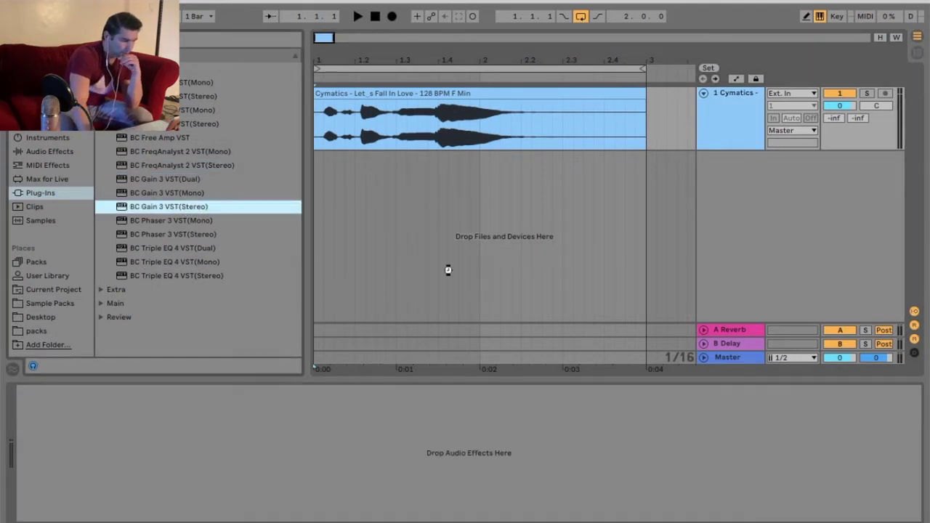
pyautogui.moveTo(447, 269); pyautogui.dragTo(448, 269)
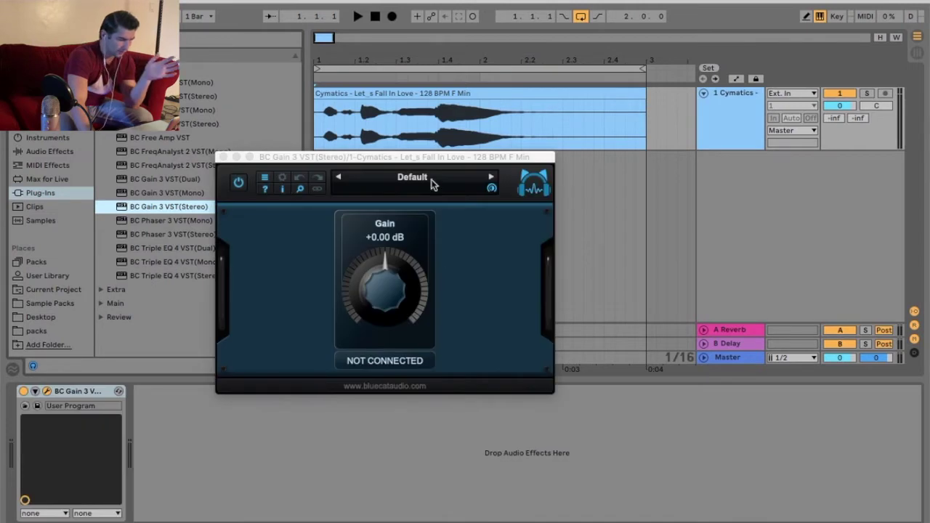
pyautogui.moveTo(436, 155); pyautogui.dragTo(598, 163)
pyautogui.press('space')
pyautogui.moveTo(567, 293); pyautogui.dragTo(560, 332)
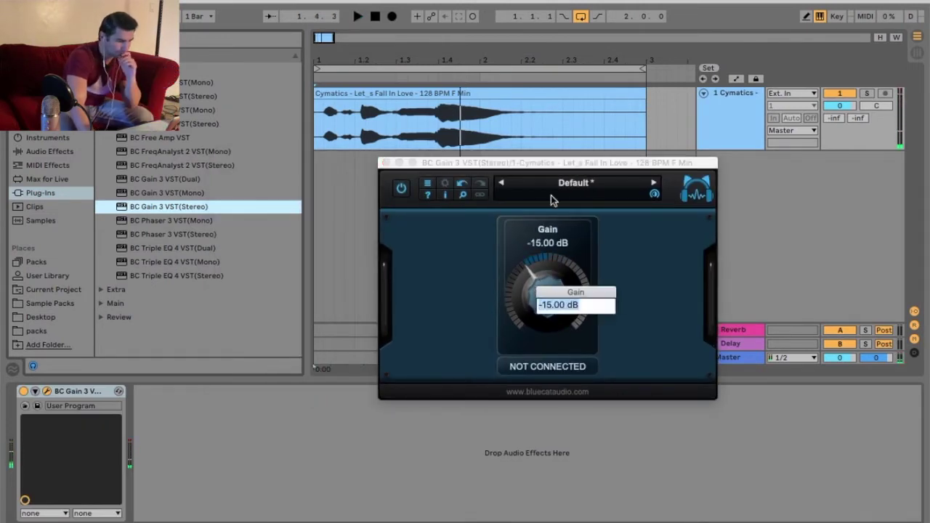
pyautogui.click(386, 163)
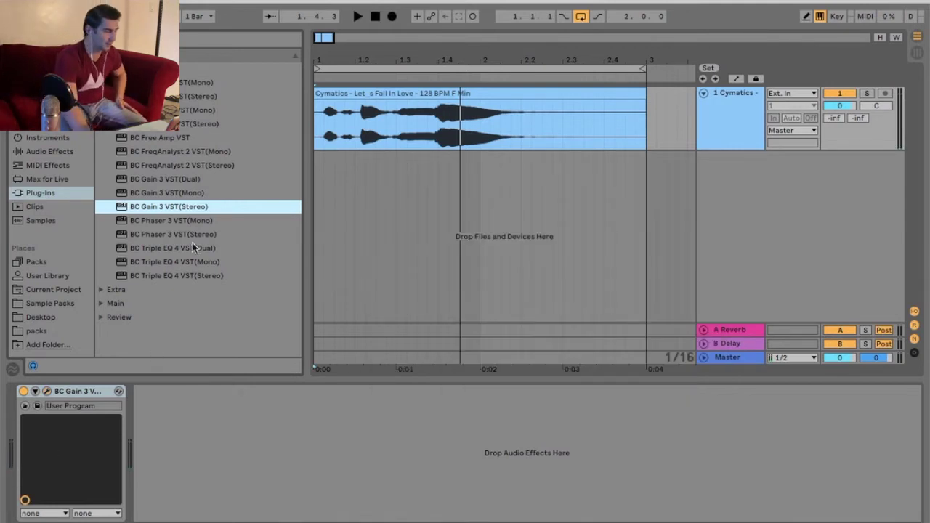
# Set the gain in BC Gain 3 to 0 dB and close its window.
pyautogui.click(47, 391)
pyautogui.doubleClick(545, 272)
pyautogui.write('0')
pyautogui.press('Return')
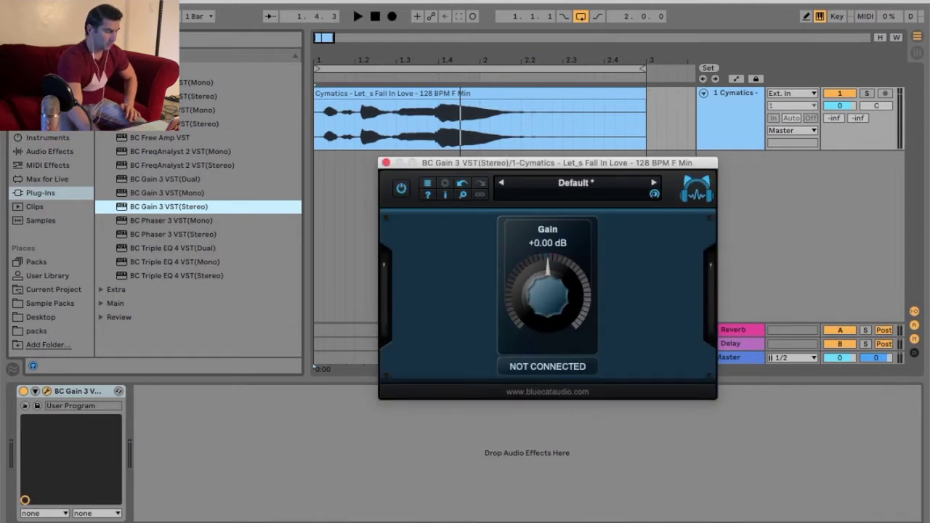
pyautogui.click(385, 163)
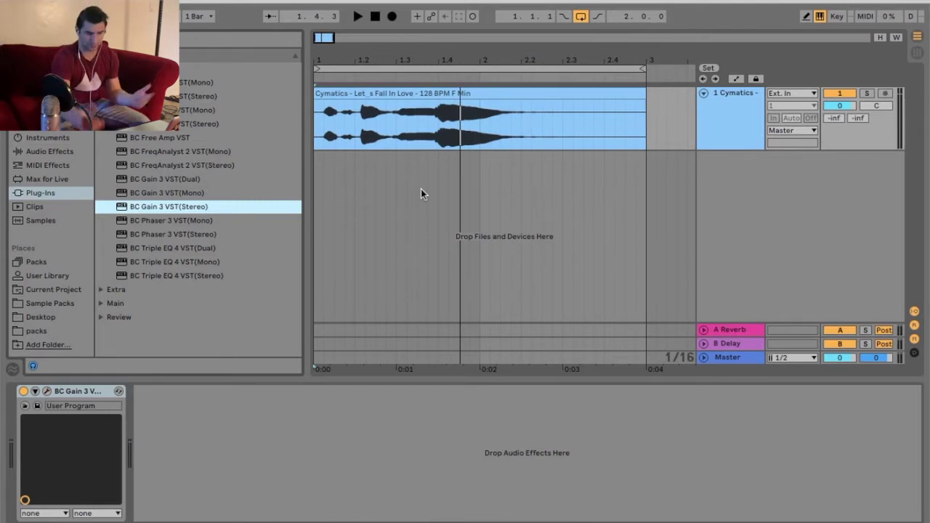
# Automate the vocal track's volume to fade out from 0 dB at bar 1 to silence at bar 3, and play the loop.
pyautogui.moveTo(474, 67); pyautogui.dragTo(355, 64)
pyautogui.rightClick(839, 109)
pyautogui.click(748, 114)
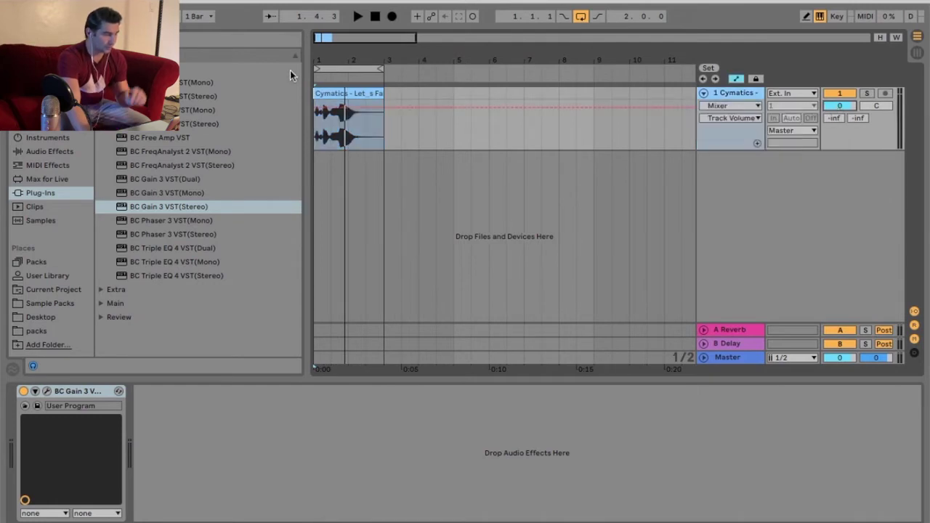
pyautogui.moveTo(306, 56); pyautogui.dragTo(322, 64)
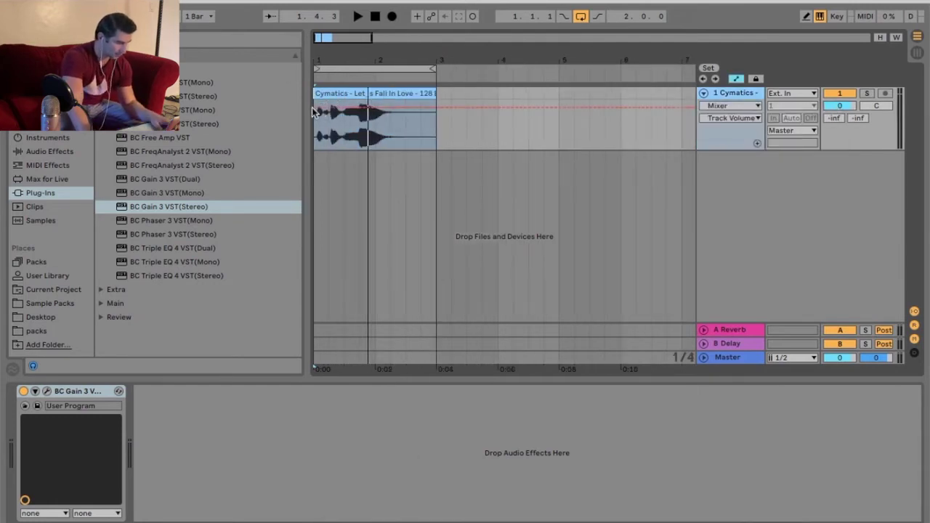
pyautogui.moveTo(434, 107); pyautogui.dragTo(457, 127)
pyautogui.press('space')
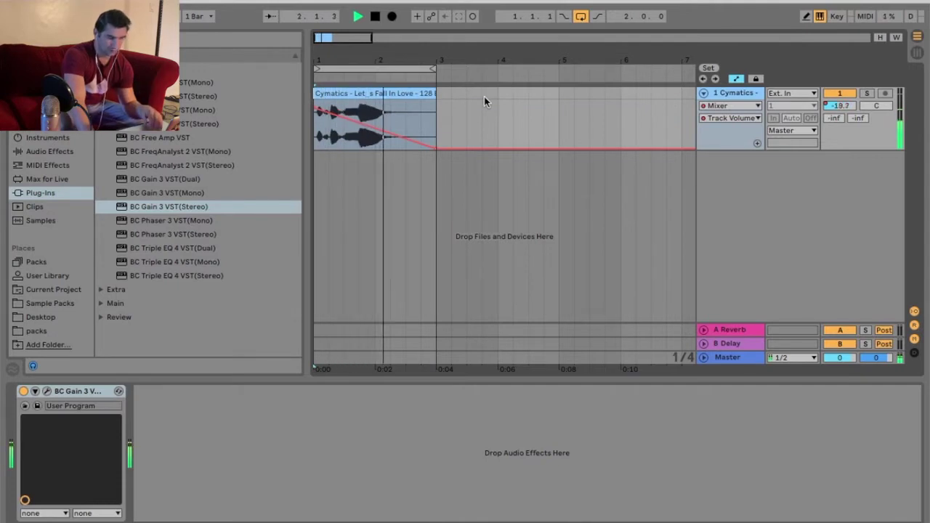
pyautogui.press('space')
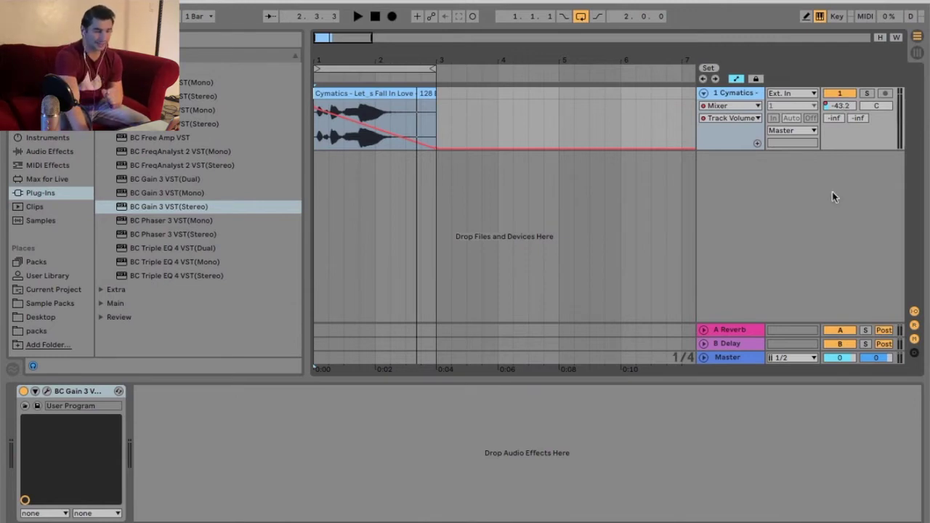
pyautogui.moveTo(324, 58); pyautogui.dragTo(318, 56)
pyautogui.press('space')
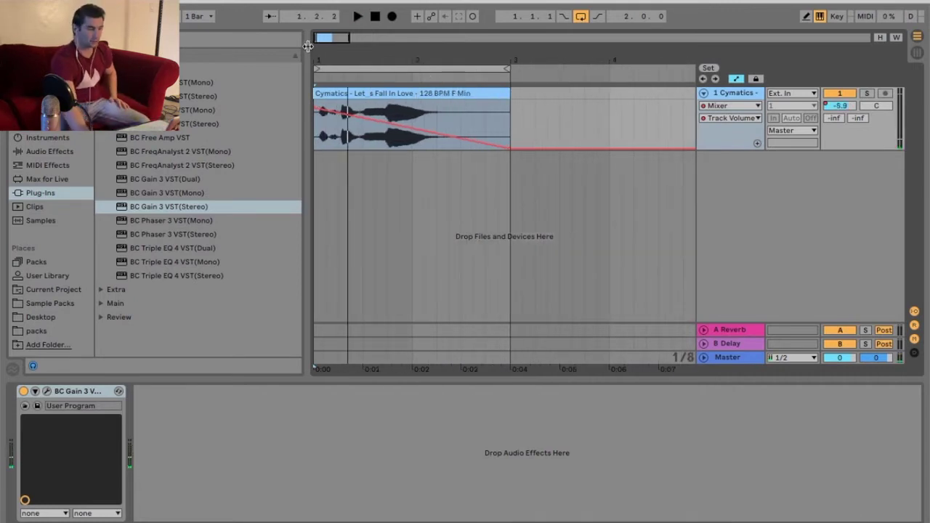
# Override the volume automation by setting the track volume to -10.4 dB, and re-enable the automation.
pyautogui.moveTo(840, 106); pyautogui.dragTo(841, 123)
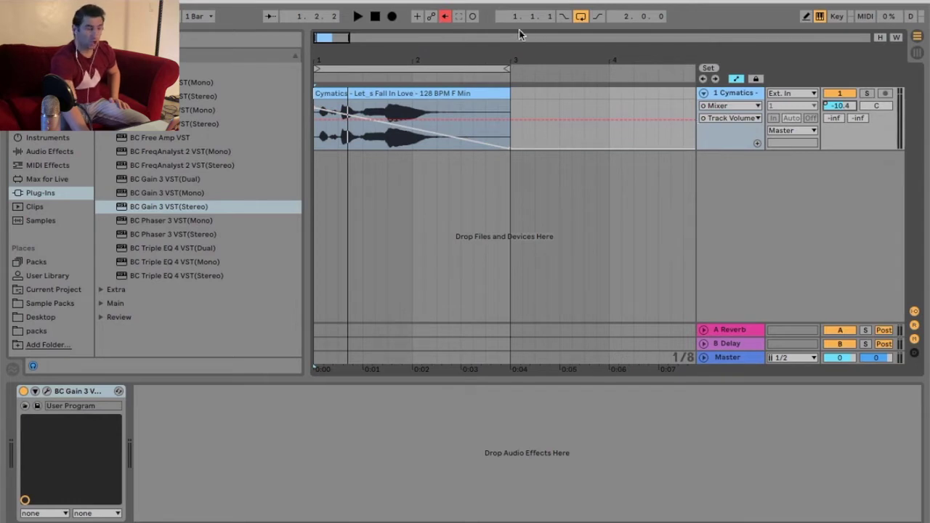
pyautogui.click(447, 18)
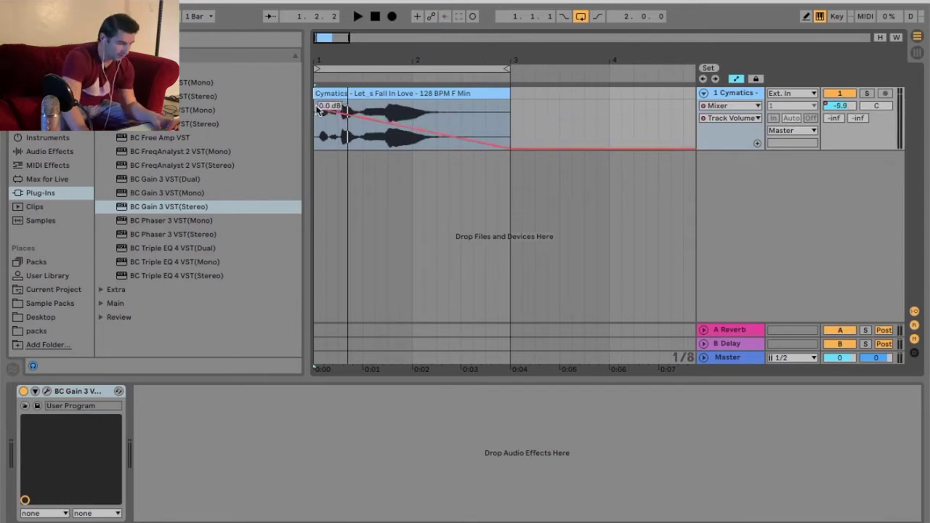
# Reshape the volume fade from a -8.0 dB start with extra breakpoints inside the clip, and delete the track volume automation.
pyautogui.moveTo(316, 109); pyautogui.dragTo(314, 116)
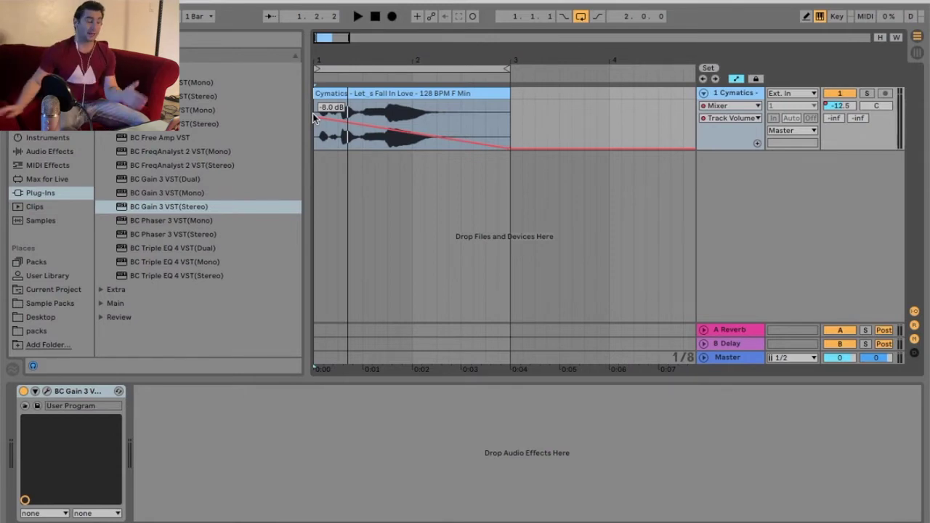
pyautogui.moveTo(314, 115); pyautogui.dragTo(410, 125)
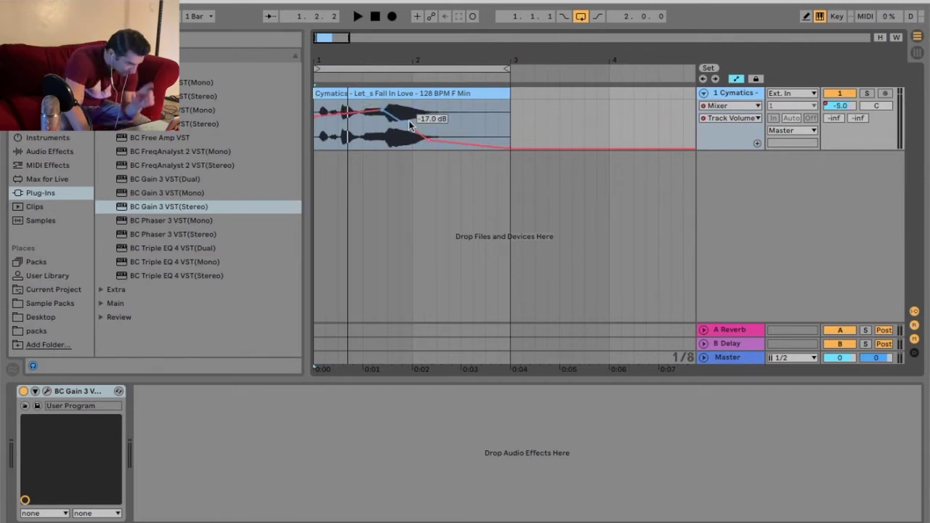
pyautogui.rightClick(833, 109)
pyautogui.click(795, 158)
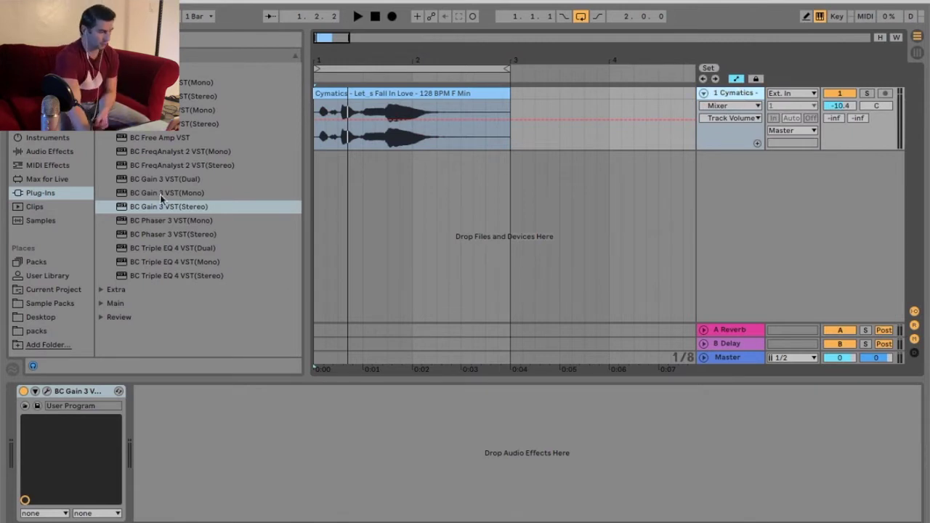
# Try adding the Utility audio effect after BC Gain 3, remove it and return to the plug-in list.
pyautogui.click(49, 151)
pyautogui.scroll(-5, 178, 234)
pyautogui.doubleClick(147, 323)
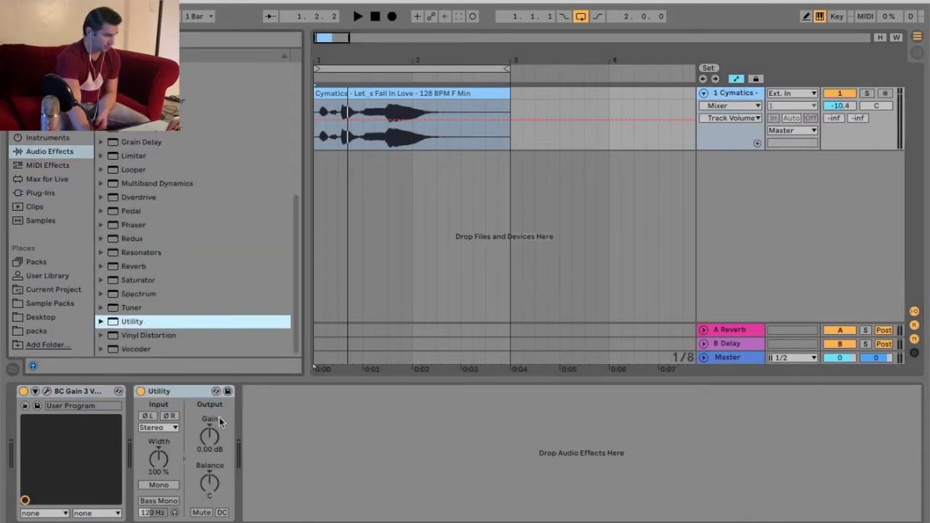
pyautogui.click(196, 390)
pyautogui.press('Delete')
pyautogui.click(73, 192)
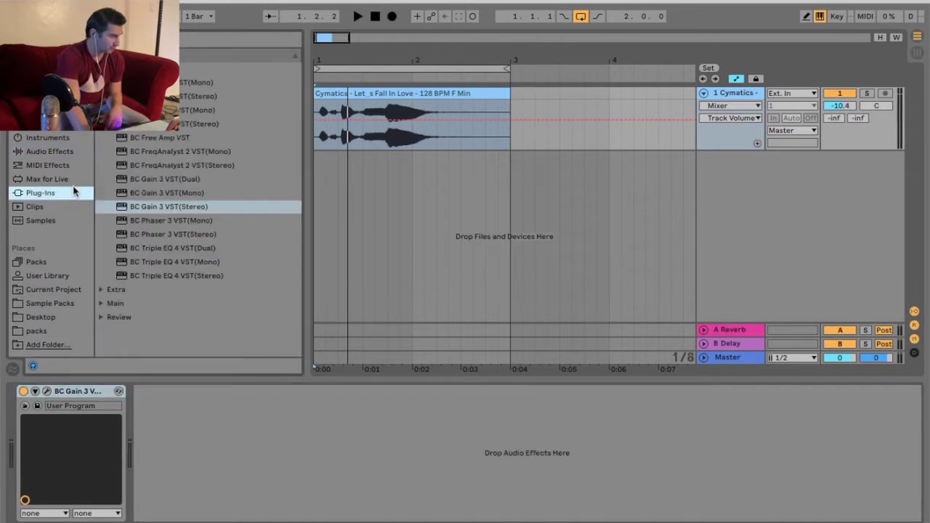
# Automate the gain of BC Gain 3 to fall steadily from bar 1 to its minimum at bar 3, and play the loop.
pyautogui.click(46, 391)
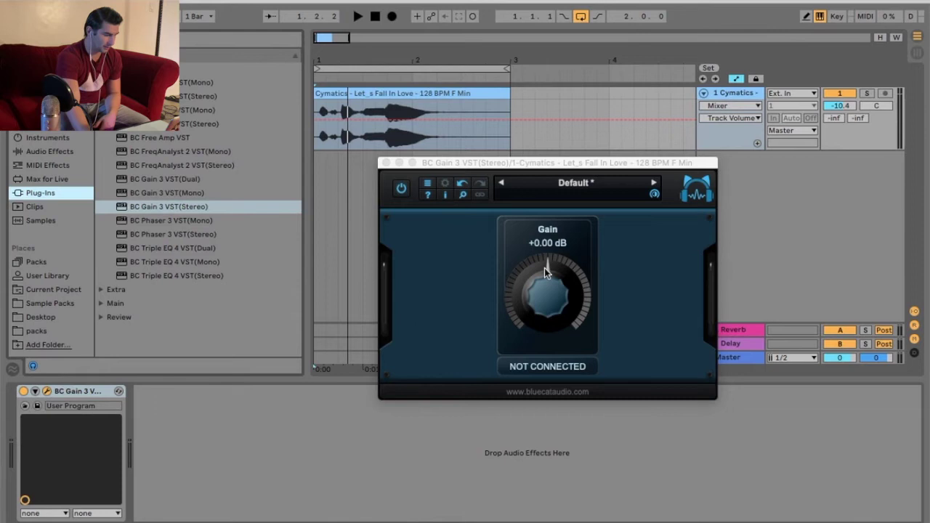
pyautogui.click(36, 394)
pyautogui.rightClick(167, 442)
pyautogui.click(185, 446)
pyautogui.moveTo(512, 126); pyautogui.dragTo(513, 147)
pyautogui.press('space')
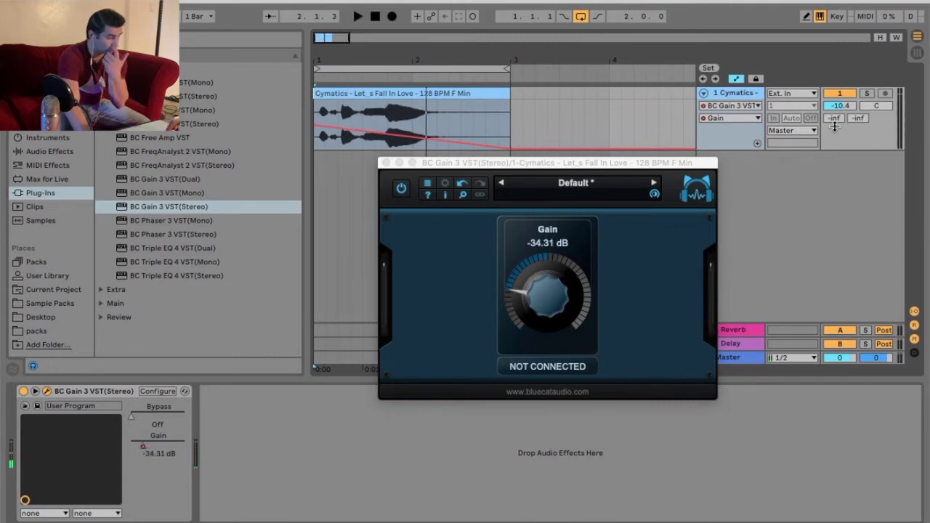
pyautogui.press('space')
# Set the track volume to -4.7 dB and play the loop with the BC Gain 3 gain automation shown.
pyautogui.press('space')
pyautogui.moveTo(846, 107); pyautogui.dragTo(846, 97)
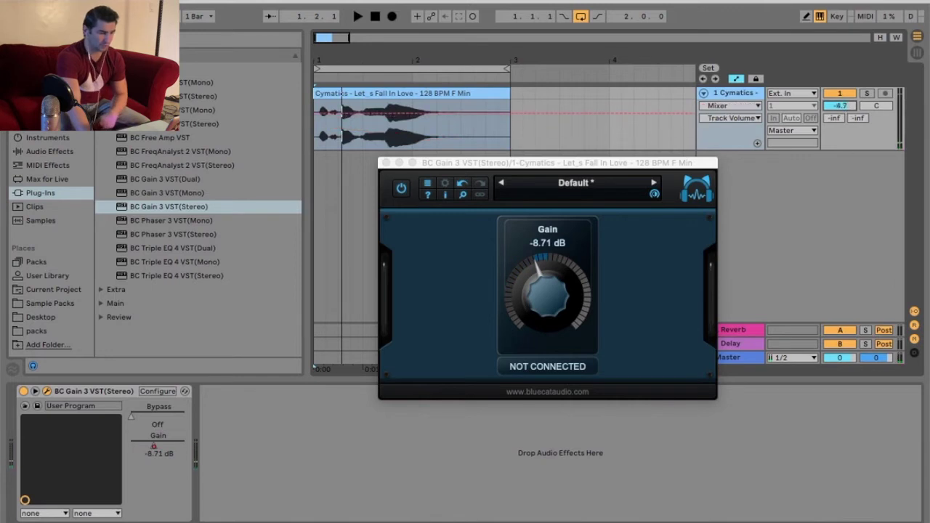
pyautogui.rightClick(174, 444)
pyautogui.click(207, 448)
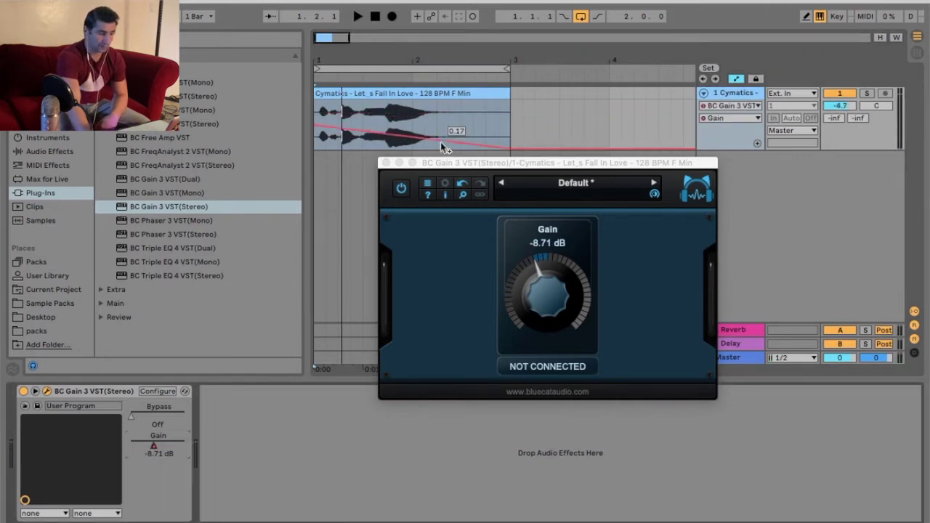
pyautogui.press('space')
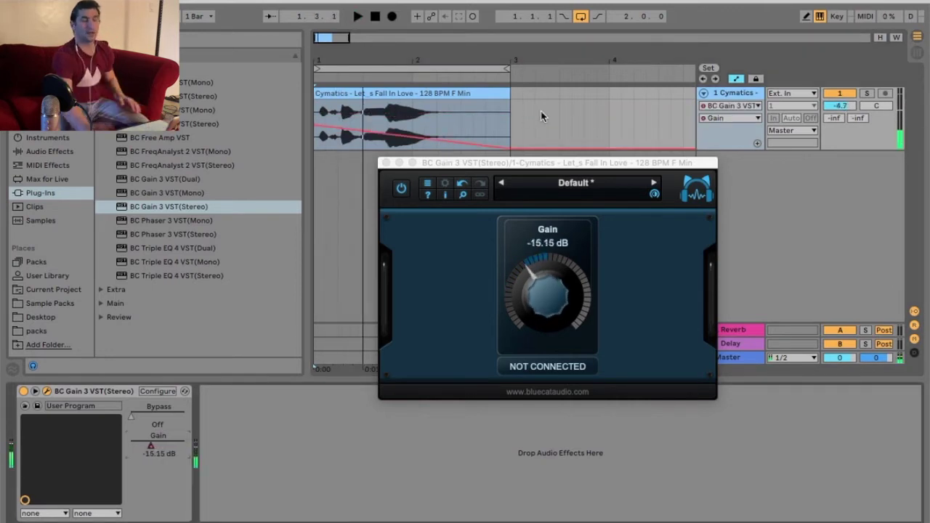
# Set the track volume to -3.1 dB and close the BC Gain 3 window.
pyautogui.moveTo(844, 106); pyautogui.dragTo(844, 105)
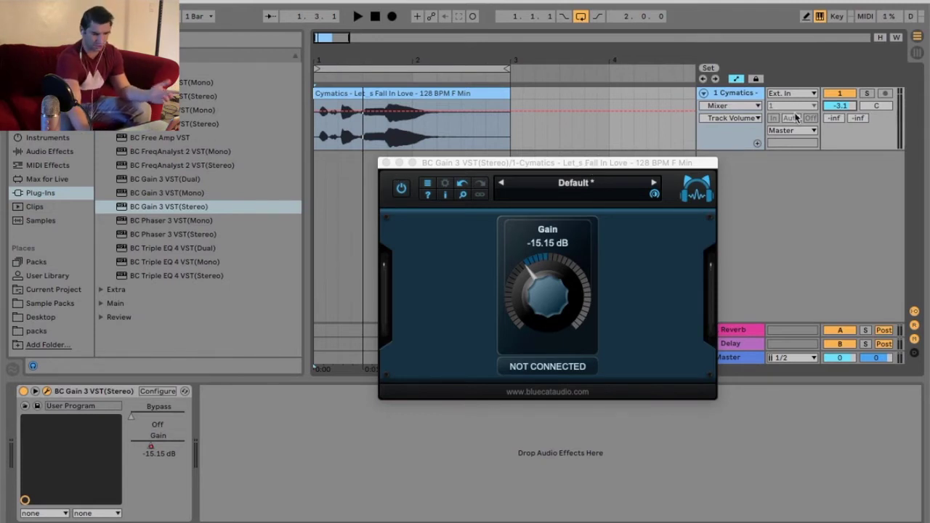
pyautogui.click(386, 162)
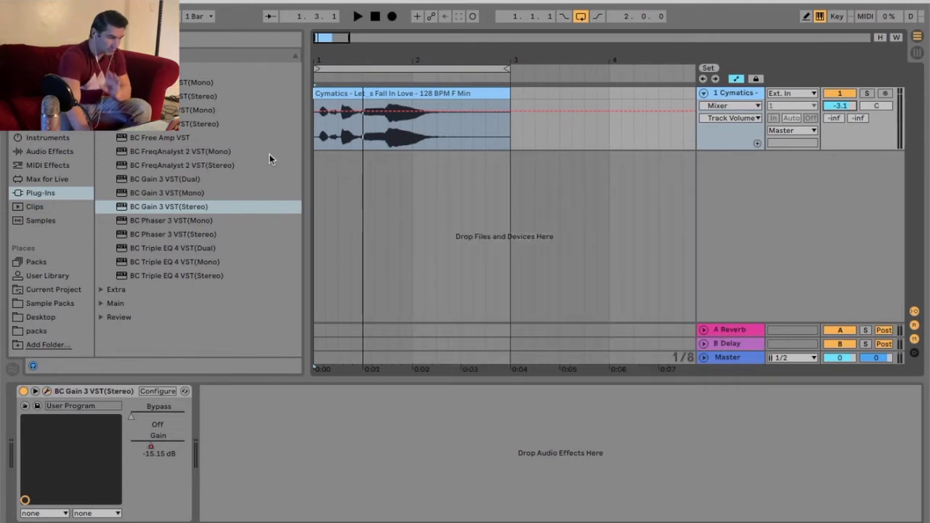
# Try out the gain control of a Utility audio effect on the track, delete the effect and return to the plug-in list.
pyautogui.click(49, 151)
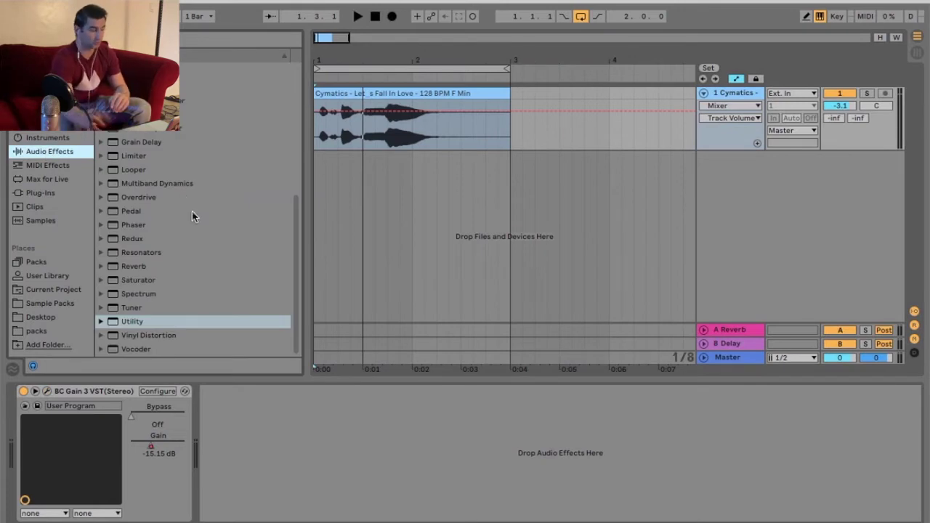
pyautogui.doubleClick(151, 321)
pyautogui.moveTo(276, 435); pyautogui.dragTo(276, 479)
pyautogui.click(256, 390)
pyautogui.press('Delete')
pyautogui.click(23, 192)
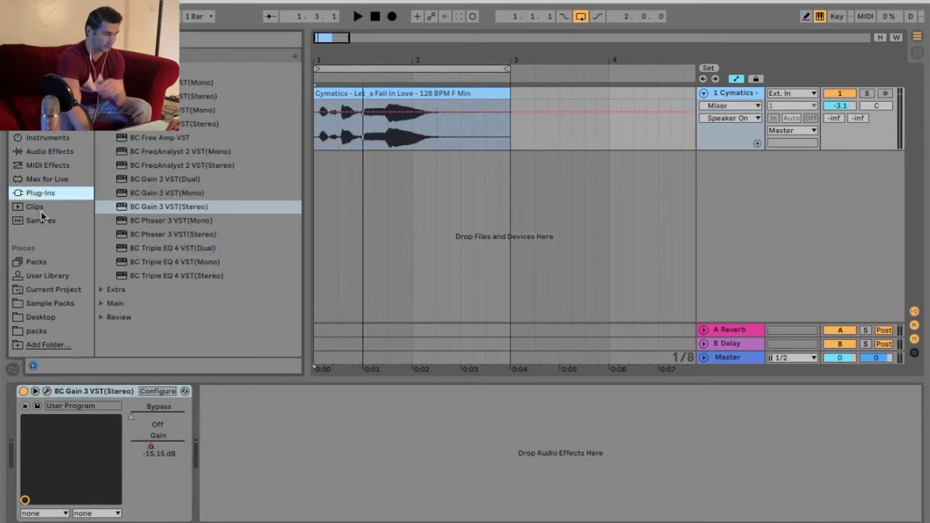
# Replace BC Gain 3 on the track with BC Phaser 3 VST(Stereo).
pyautogui.click(84, 394)
pyautogui.press('Delete')
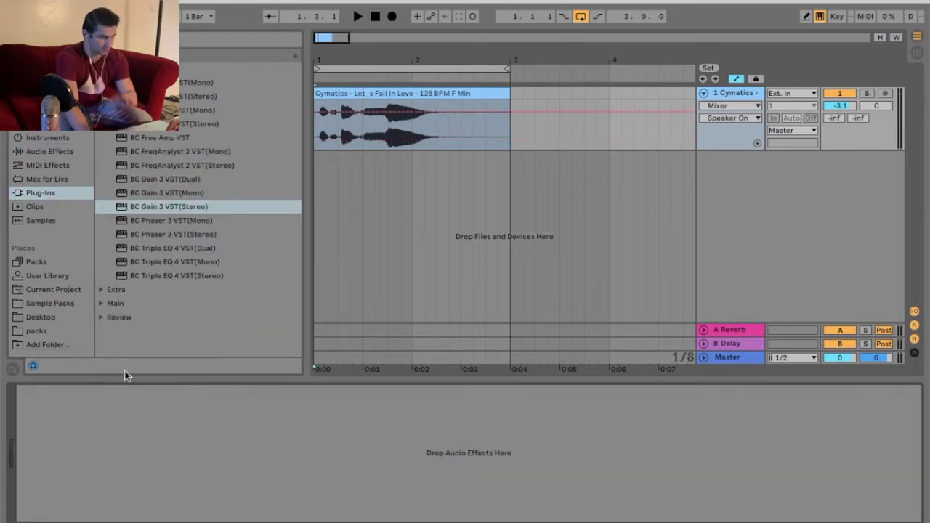
pyautogui.click(231, 234)
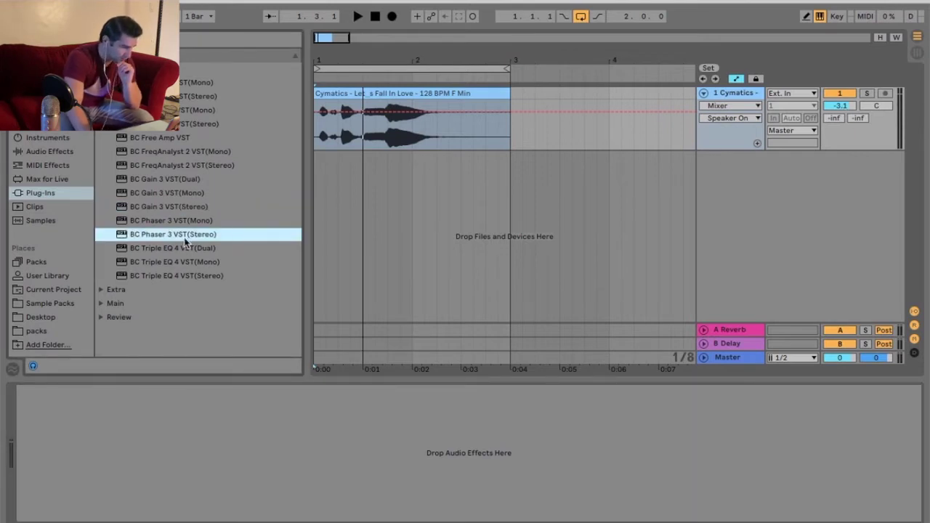
pyautogui.moveTo(546, 237); pyautogui.dragTo(602, 213)
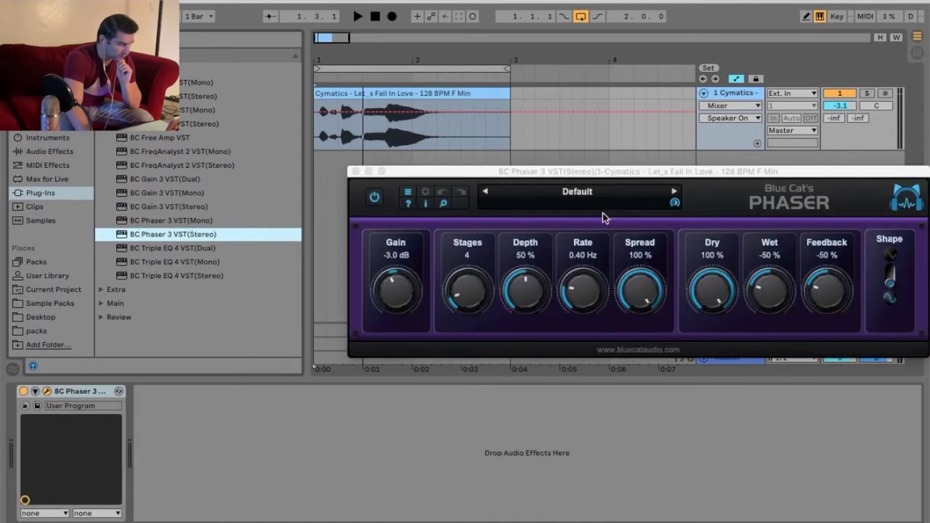
# Reset the track volume to 0 dB and play the loop through the phaser's Default preset.
pyautogui.click(838, 106)
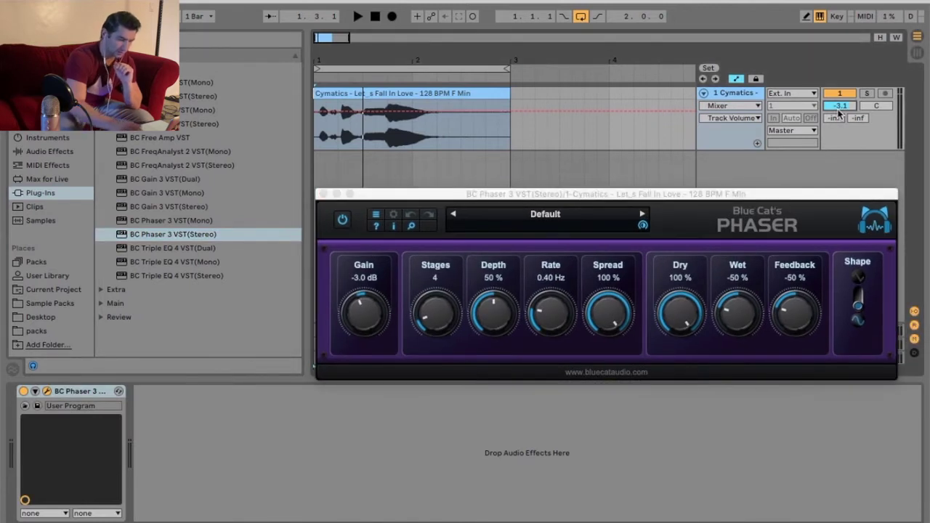
pyautogui.moveTo(637, 199); pyautogui.dragTo(635, 183)
pyautogui.press('space')
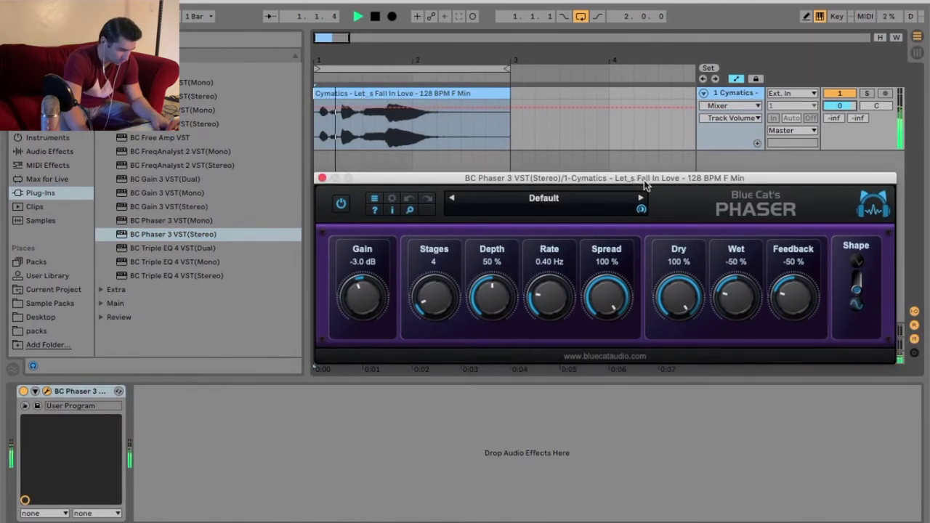
# Audition the phaser's Behind the Vibe, Chorus and Chorusy factory presets on the vocal loop.
pyautogui.click(550, 209)
pyautogui.moveTo(643, 212)
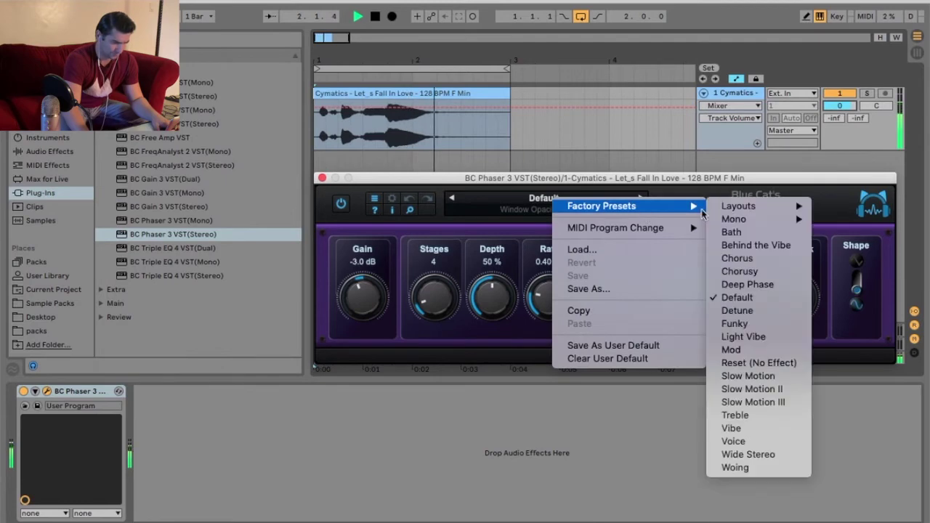
pyautogui.click(738, 243)
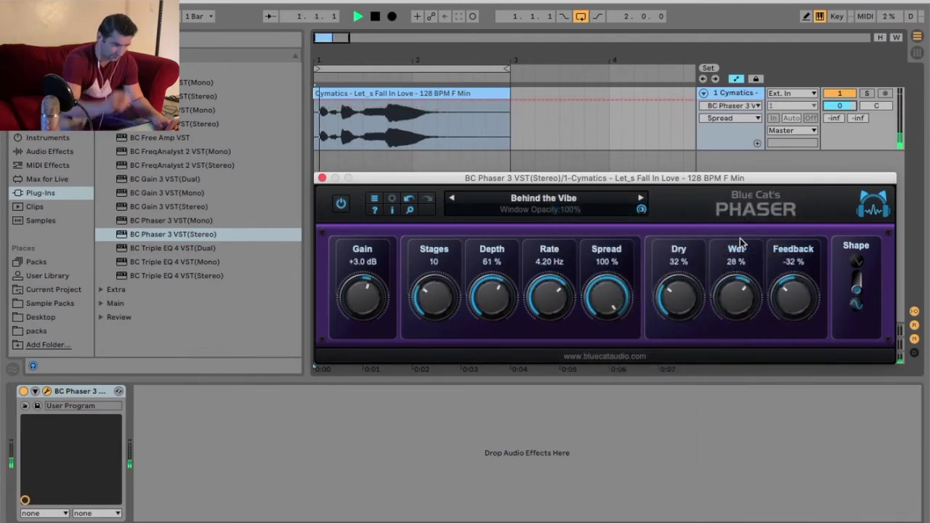
pyautogui.press('space')
pyautogui.click(640, 199)
pyautogui.press('space')
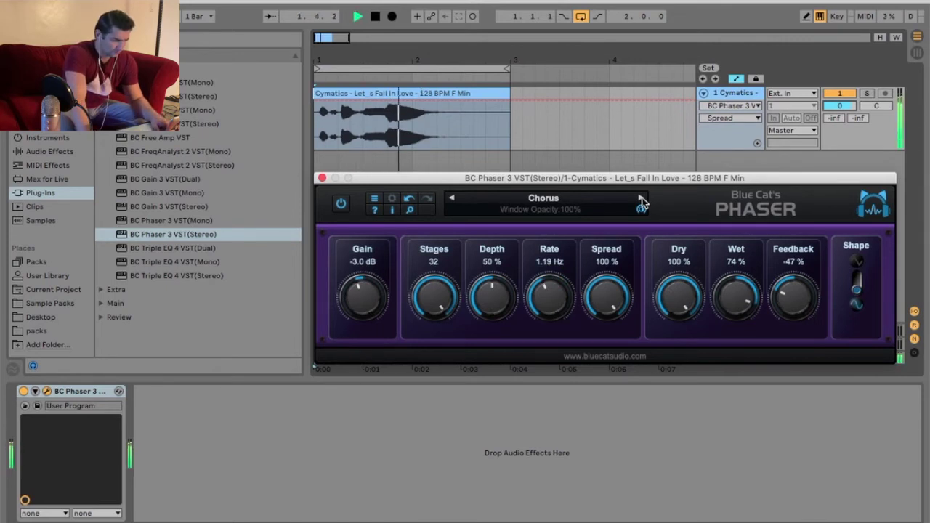
pyautogui.click(640, 198)
# Audition the phaser's Deep Phase, Funky and Light Vibe factory presets on the vocal loop.
pyautogui.click(571, 205)
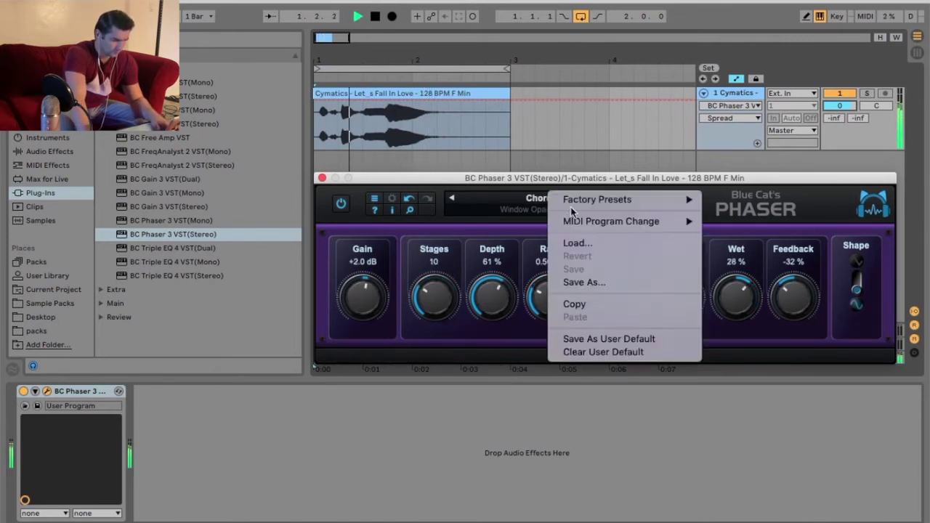
pyautogui.moveTo(639, 200)
pyautogui.click(726, 280)
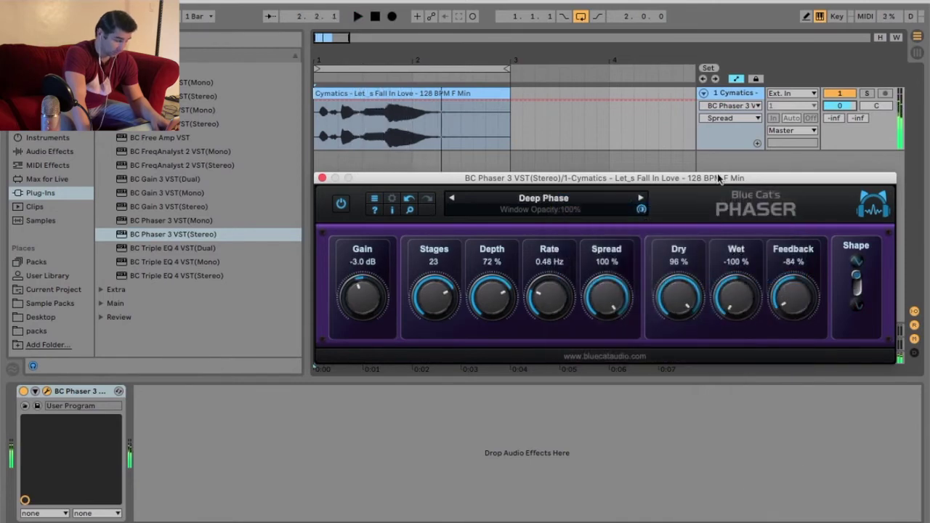
pyautogui.click(552, 196)
pyautogui.moveTo(654, 201)
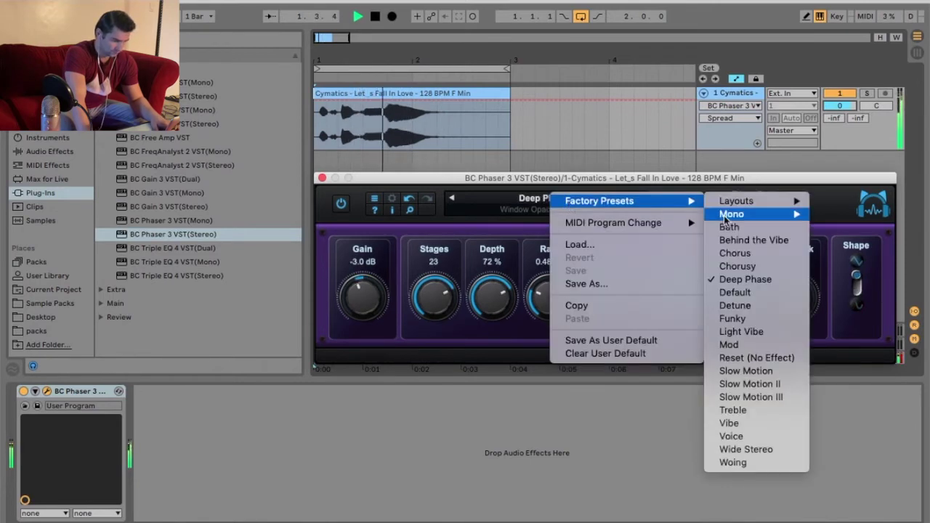
pyautogui.click(775, 318)
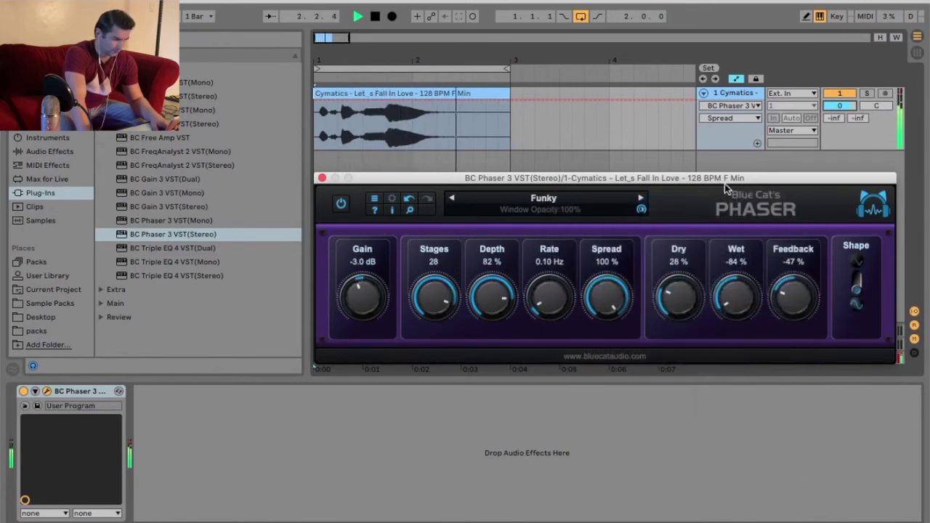
pyautogui.click(590, 209)
pyautogui.moveTo(706, 200)
pyautogui.click(772, 329)
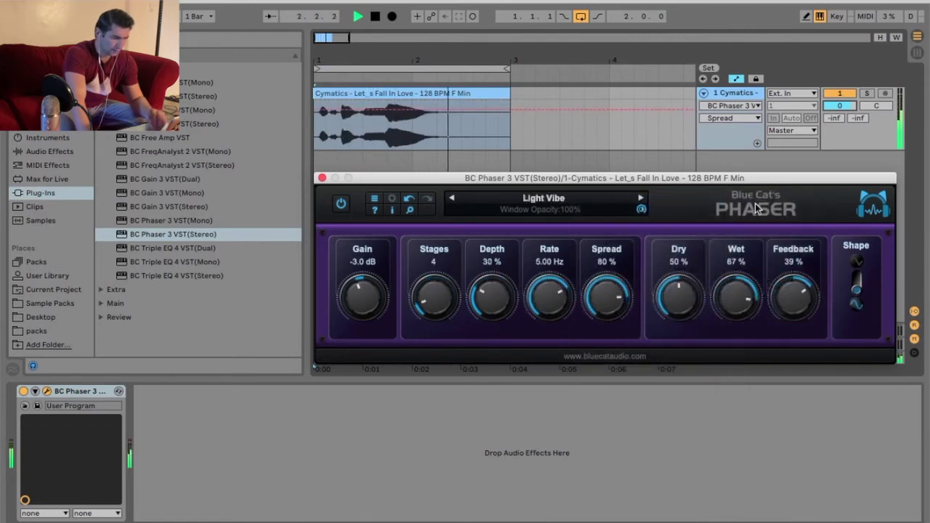
# Audition the phaser's Slow Motion and Slow Motion III factory presets, and stop playback.
pyautogui.click(597, 196)
pyautogui.moveTo(654, 196)
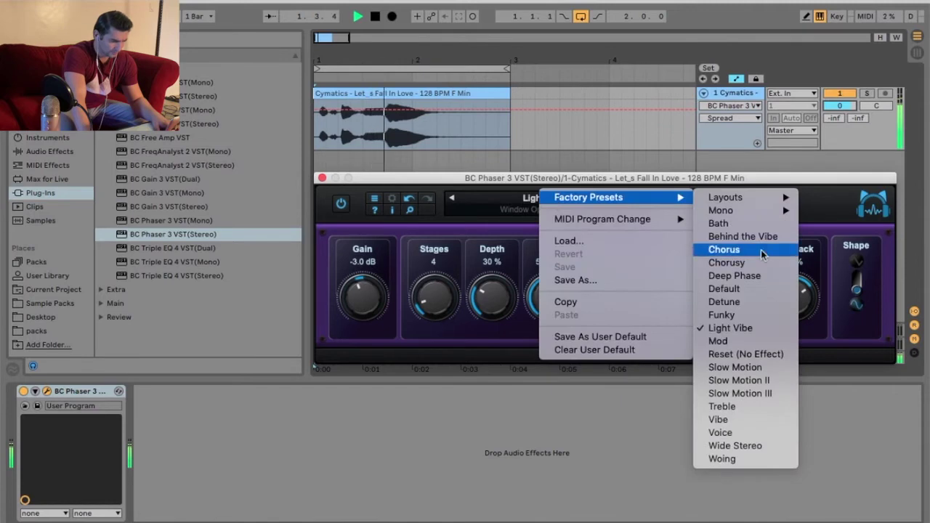
pyautogui.click(762, 367)
pyautogui.click(559, 199)
pyautogui.moveTo(571, 209)
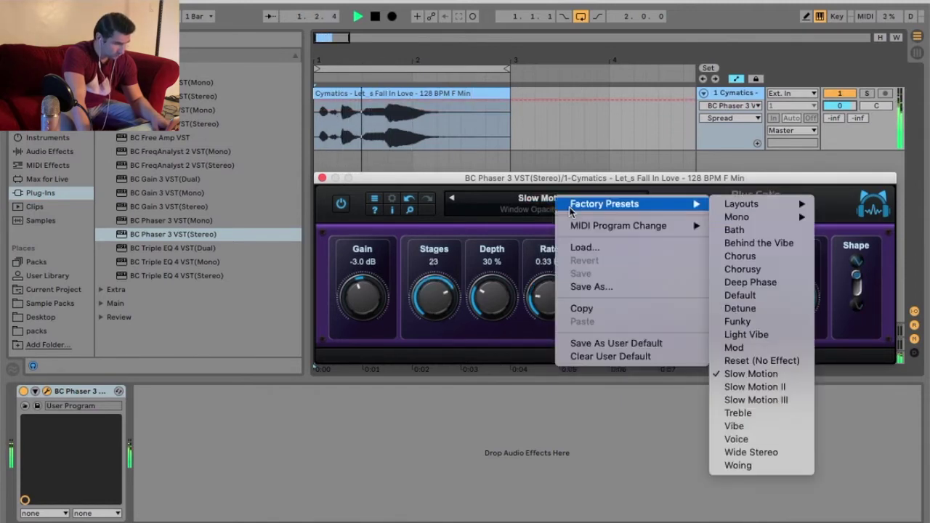
pyautogui.click(761, 400)
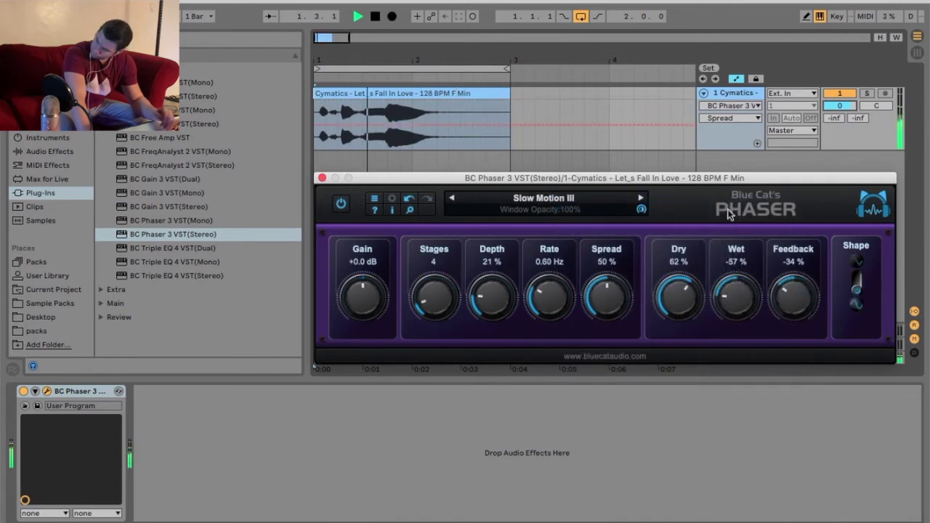
pyautogui.press('space')
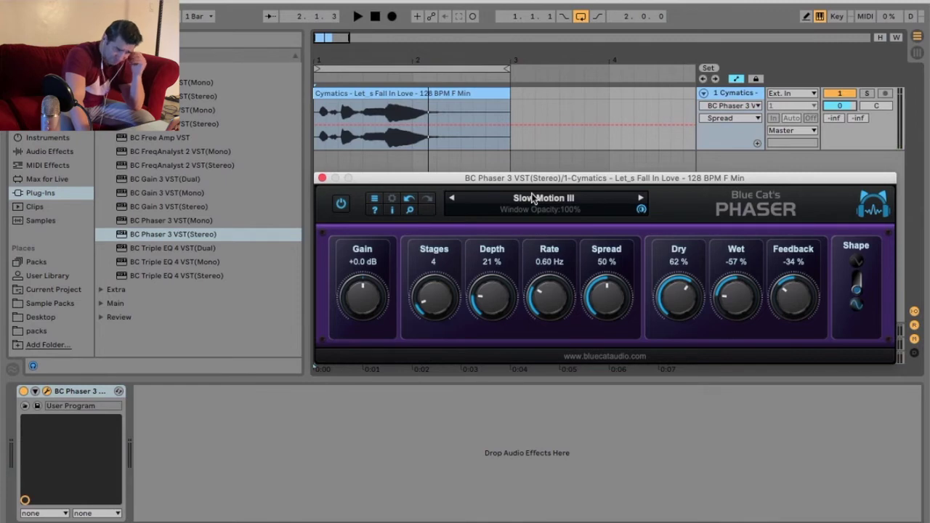
# Load the phaser's Slow Motion factory preset, play the loop and raise the wet level to 100 %.
pyautogui.click(534, 198)
pyautogui.moveTo(572, 202)
pyautogui.click(752, 368)
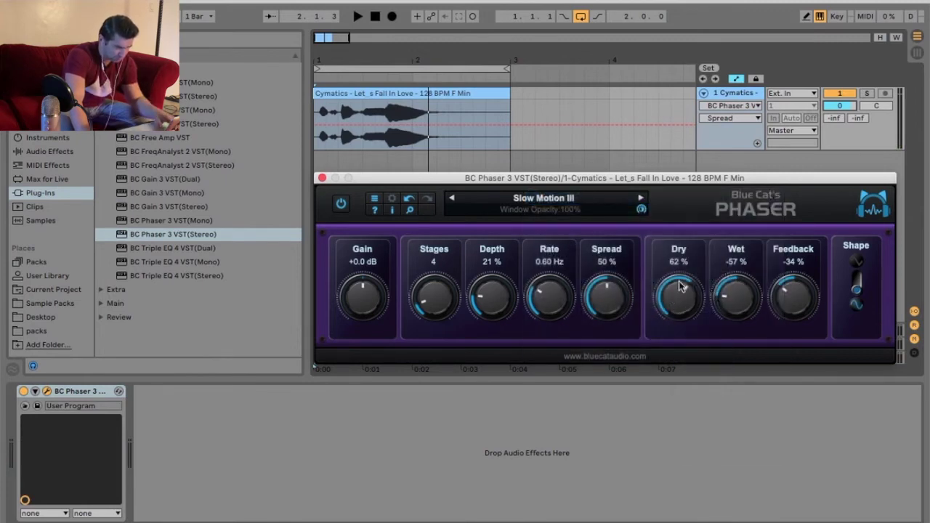
pyautogui.press('space')
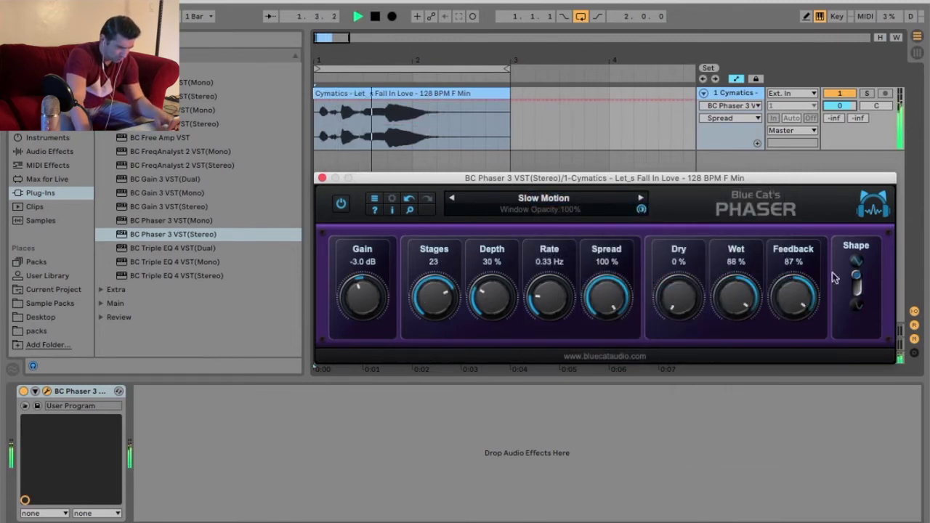
pyautogui.moveTo(748, 303); pyautogui.dragTo(733, 276)
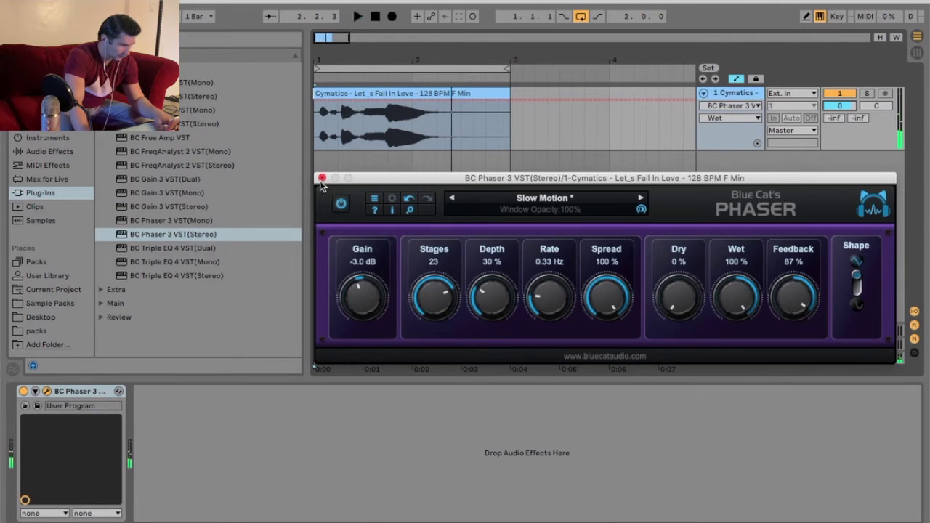
# Group the phaser into an Audio Effect Rack and add a second chain to the rack.
pyautogui.click(322, 177)
pyautogui.rightClick(78, 393)
pyautogui.click(120, 479)
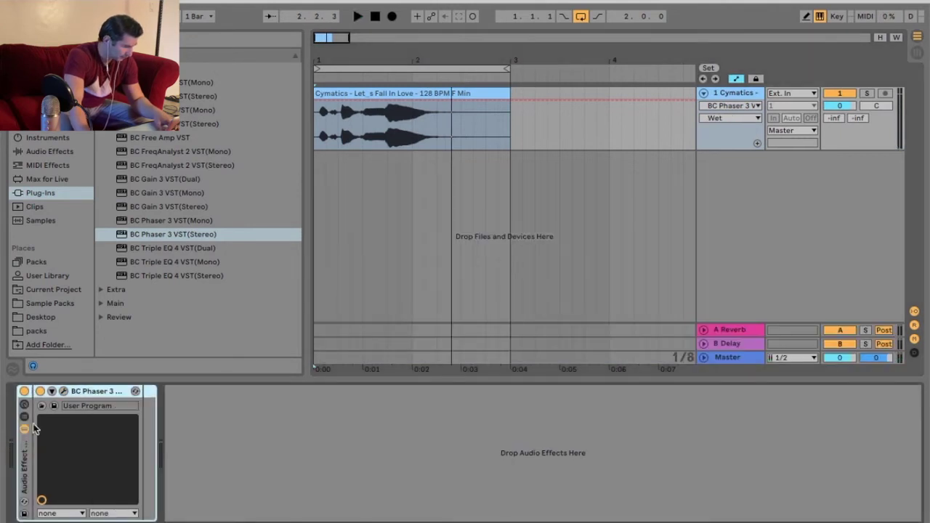
pyautogui.click(24, 416)
pyautogui.press('super+t')
pyautogui.press('Return')
# Play the loop and insert an EQ Eight after BC Phaser 3 inside the rack's phaser chain.
pyautogui.press('space')
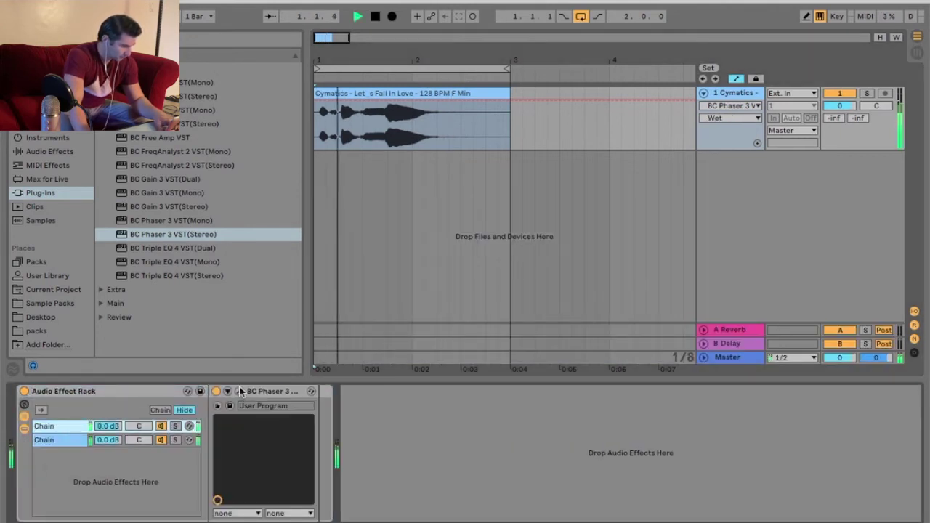
pyautogui.click(322, 178)
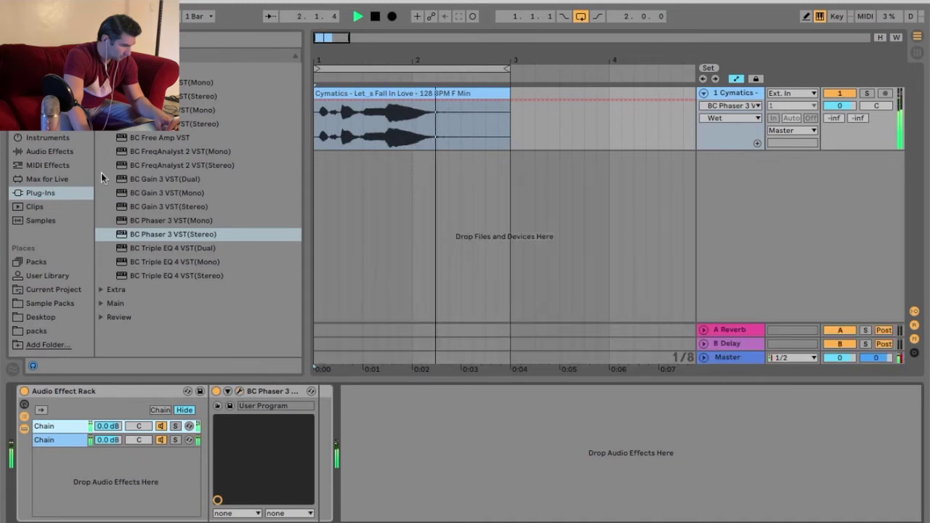
pyautogui.click(49, 151)
pyautogui.scroll(5, 181, 240)
pyautogui.scroll(3, 201, 231)
pyautogui.moveTo(136, 262); pyautogui.dragTo(323, 451)
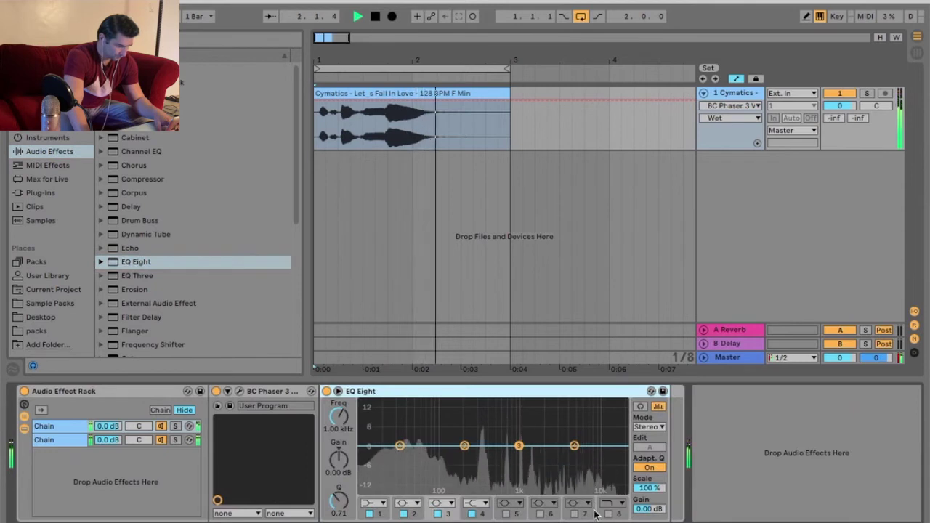
# Cut EQ Eight band 3 by about 12.5 dB at 1.78 kHz, enable high-cut band 8 with low resonance, and turn on audition mode.
pyautogui.moveTo(518, 445); pyautogui.dragTo(508, 481)
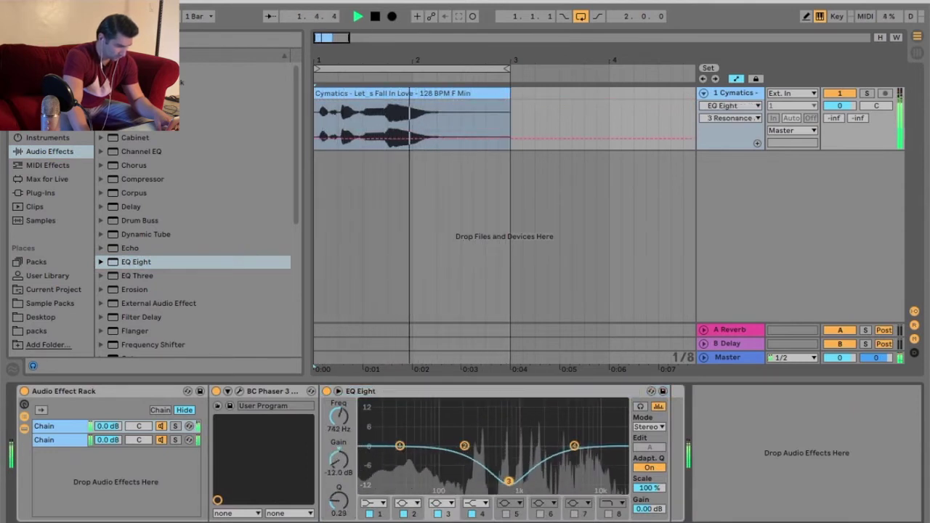
pyautogui.click(608, 513)
pyautogui.moveTo(615, 446); pyautogui.dragTo(603, 486)
pyautogui.moveTo(510, 481); pyautogui.dragTo(539, 482)
pyautogui.click(640, 406)
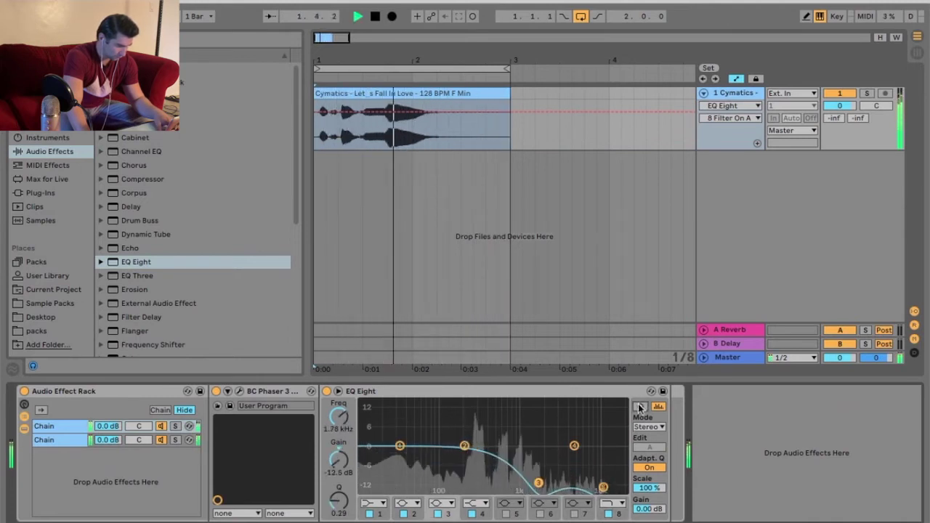
# Refine EQ Eight by moving band 3 to 2.20 kHz at -15.0 dB and lowering band 8's resonance, and solo the phaser chain.
pyautogui.moveTo(538, 482); pyautogui.dragTo(541, 483)
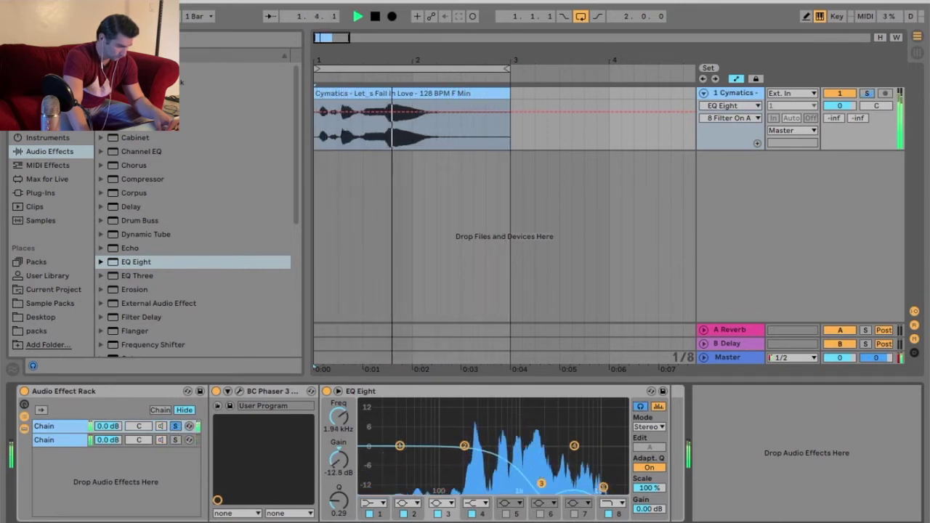
pyautogui.moveTo(602, 487); pyautogui.dragTo(603, 463)
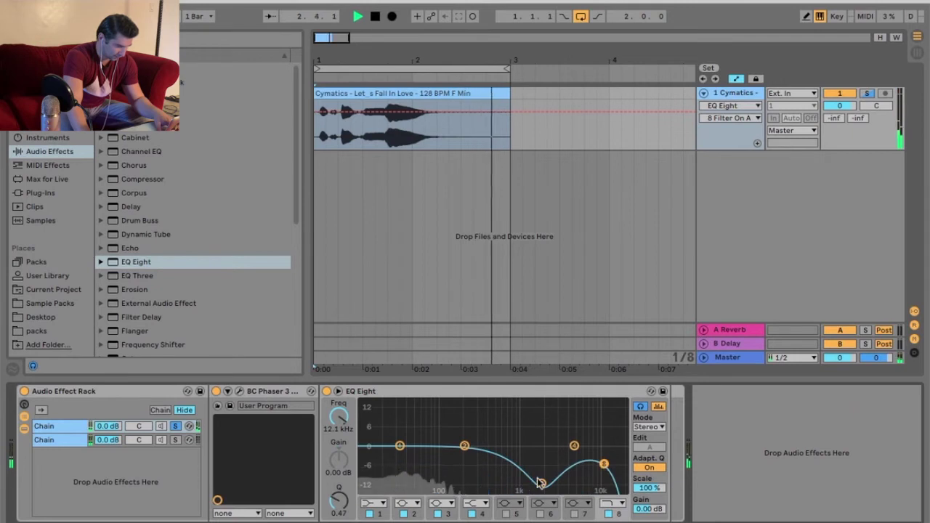
pyautogui.moveTo(541, 483); pyautogui.dragTo(539, 489)
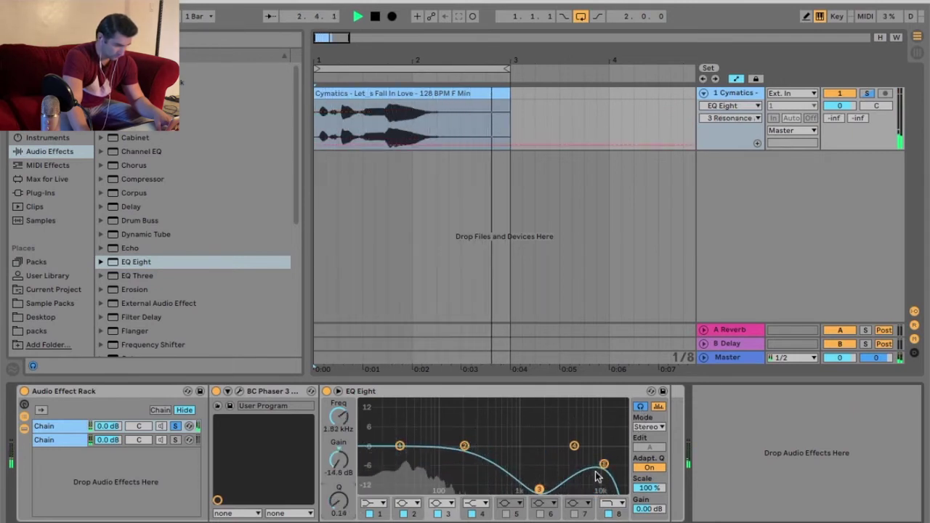
pyautogui.moveTo(604, 464); pyautogui.dragTo(611, 489)
pyautogui.moveTo(539, 489); pyautogui.dragTo(545, 490)
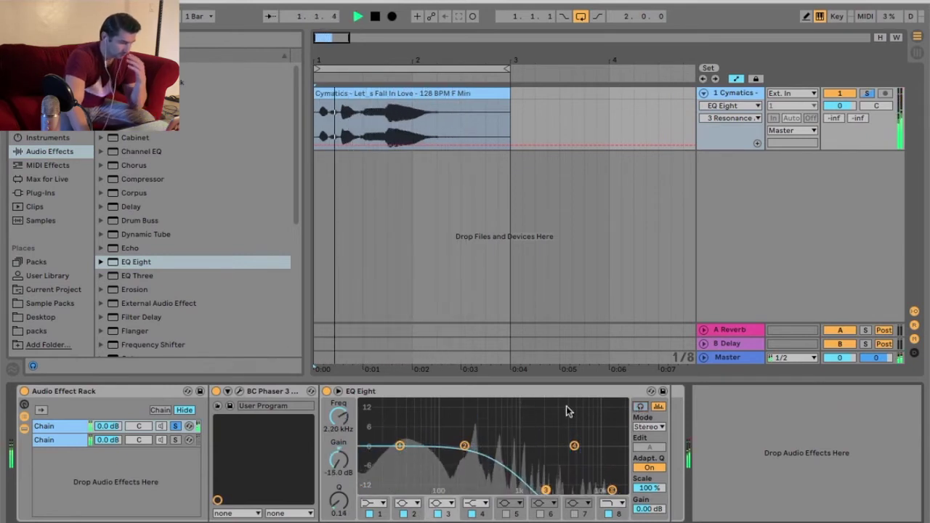
pyautogui.click(174, 426)
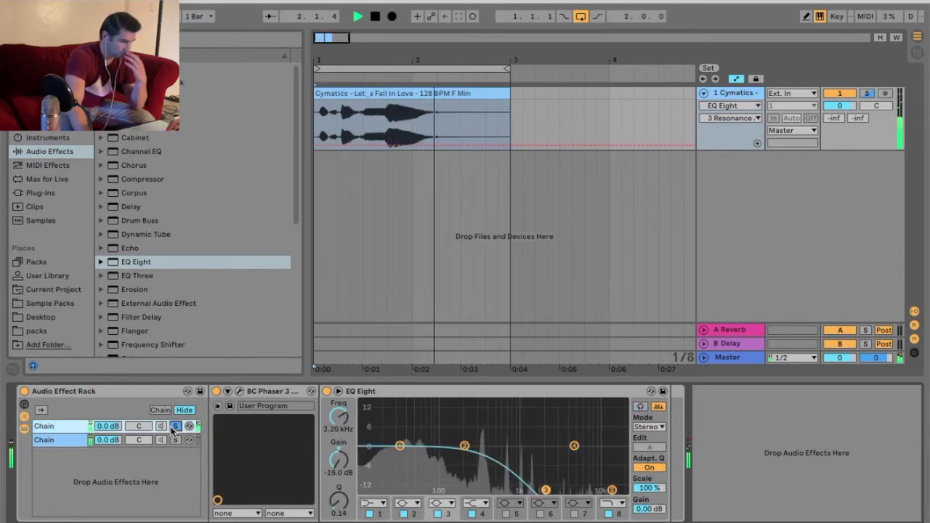
# Raise EQ Eight band 2 to 1.12 dB at 484 Hz, stop the loop, and check the rack's two chains.
pyautogui.moveTo(464, 445); pyautogui.dragTo(493, 442)
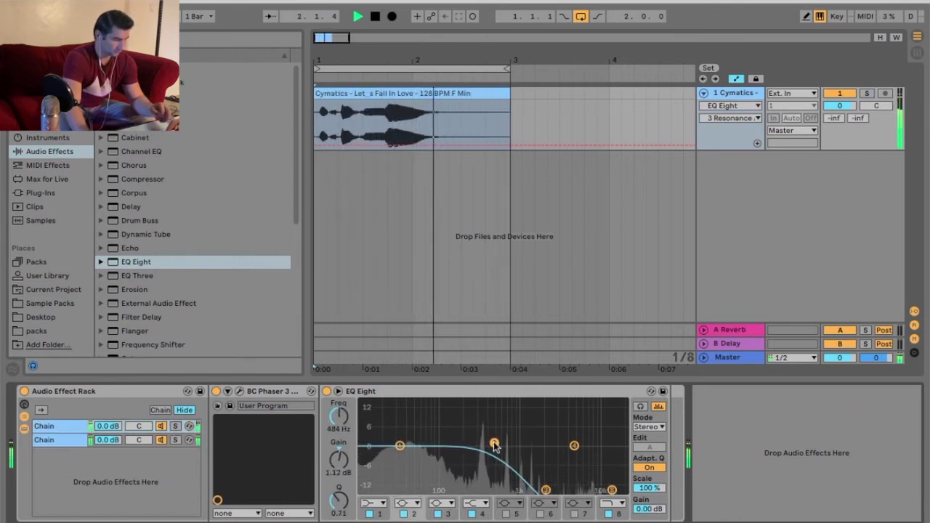
pyautogui.press('space')
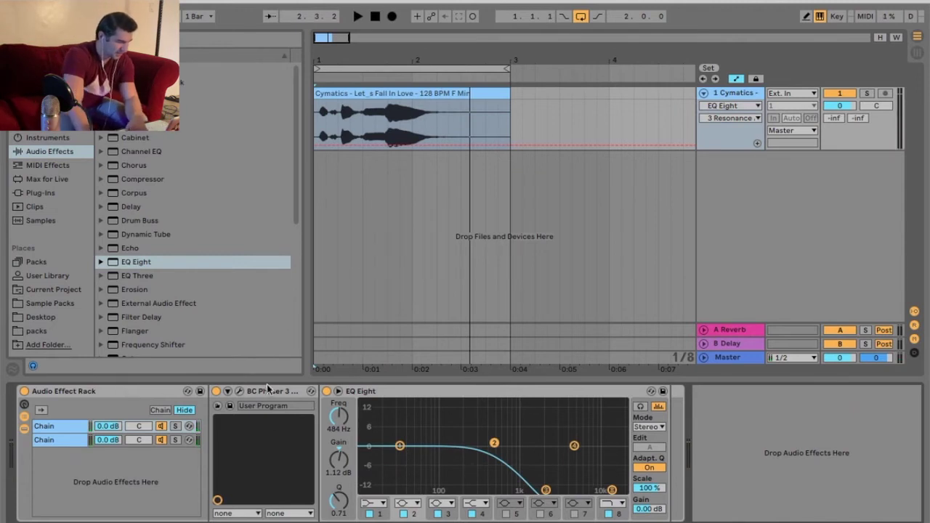
pyautogui.click(45, 439)
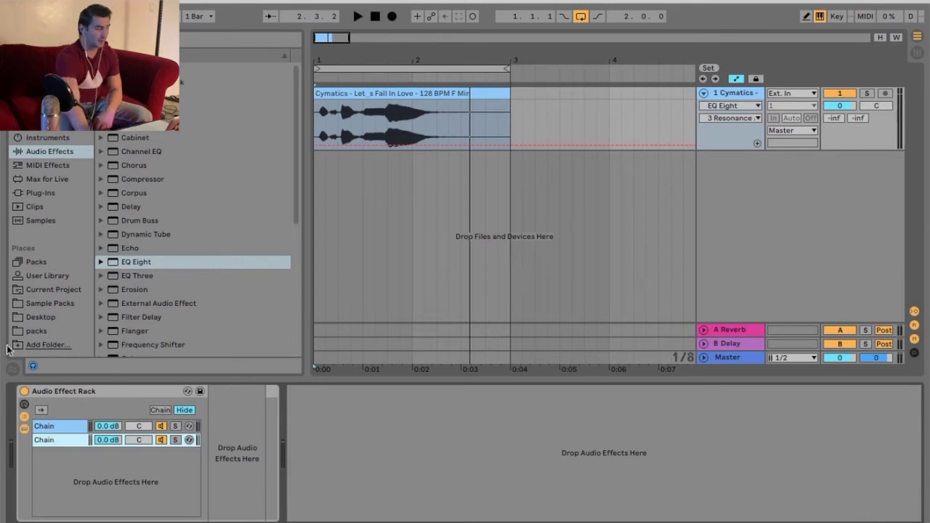
pyautogui.click(64, 430)
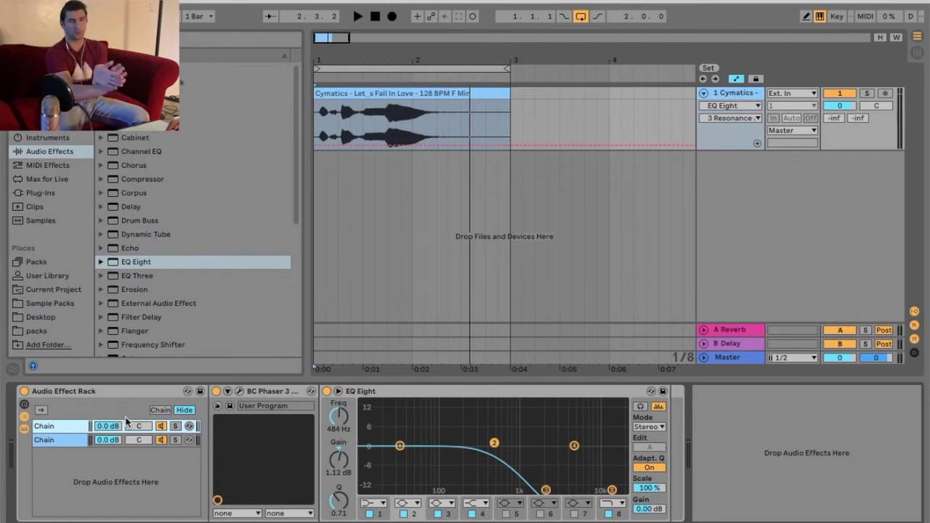
# Delete the whole Audio Effect Rack from the vocal track and browse the installed plug-ins.
pyautogui.hotkey('ctrl', 'a')
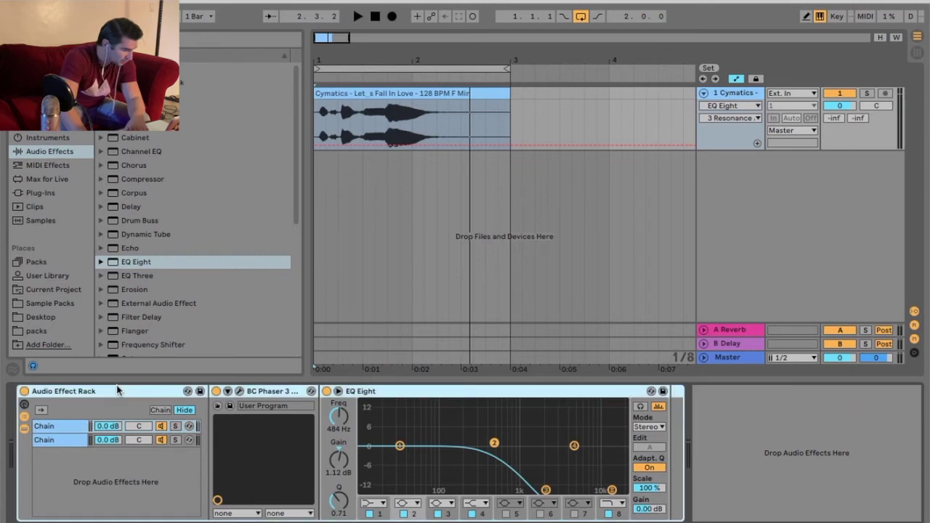
pyautogui.press('Delete')
pyautogui.click(43, 192)
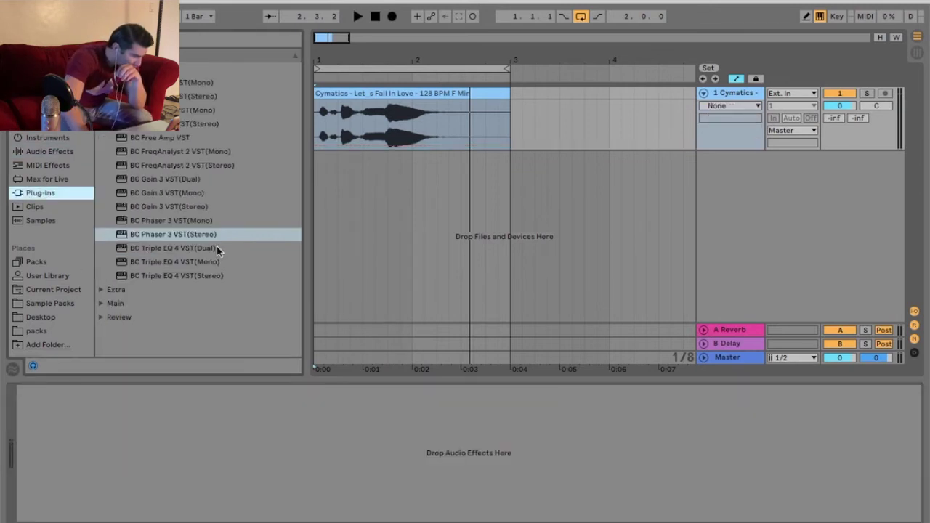
# Load BC Triple EQ 4 VST(Dual) and BC Triple EQ 4 VST(Stereo) onto the vocal track.
pyautogui.moveTo(218, 248); pyautogui.dragTo(523, 255)
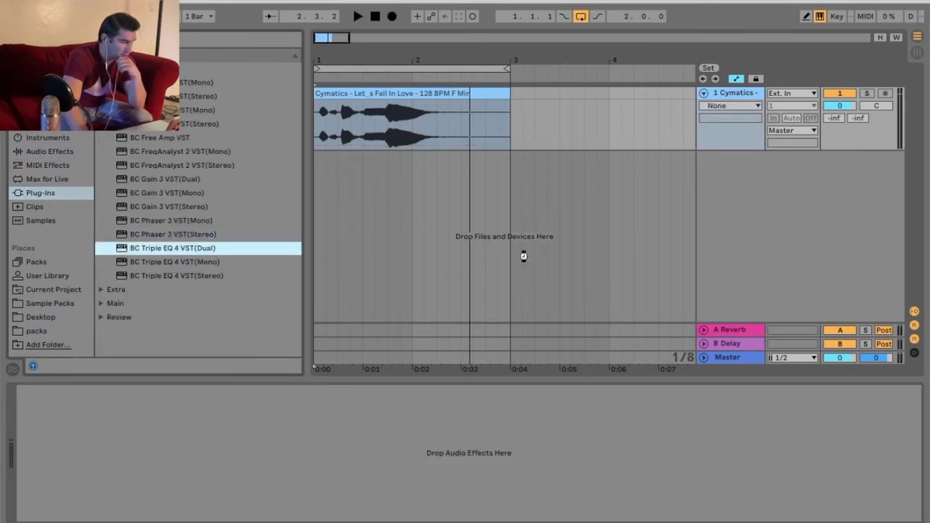
pyautogui.doubleClick(198, 251)
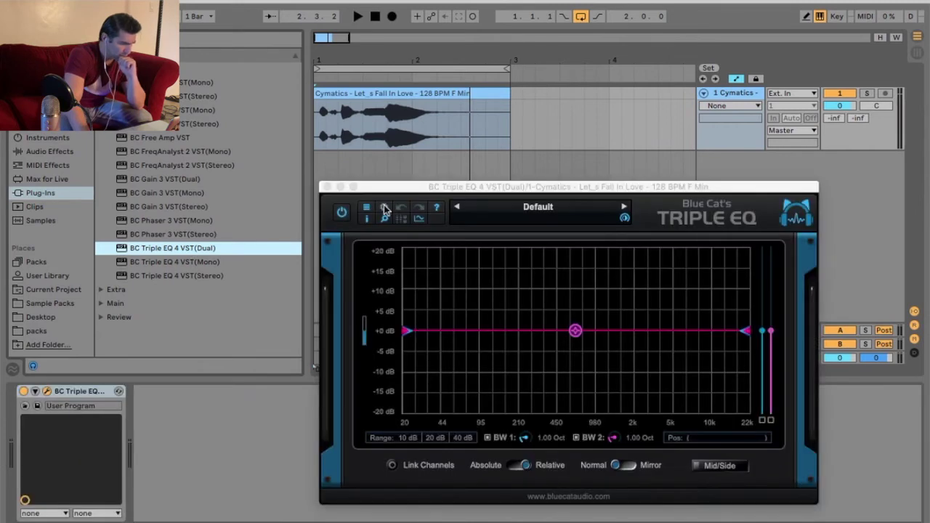
pyautogui.click(327, 187)
pyautogui.click(209, 275)
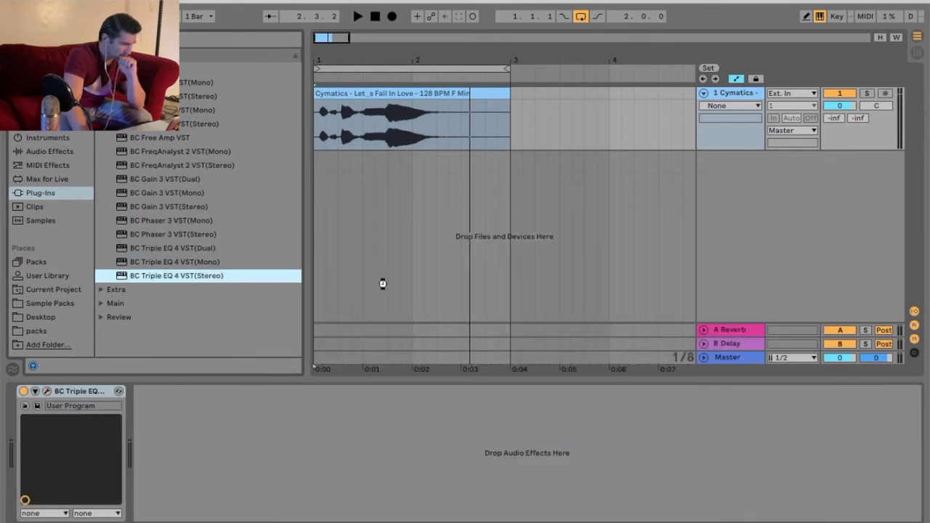
pyautogui.press('Return')
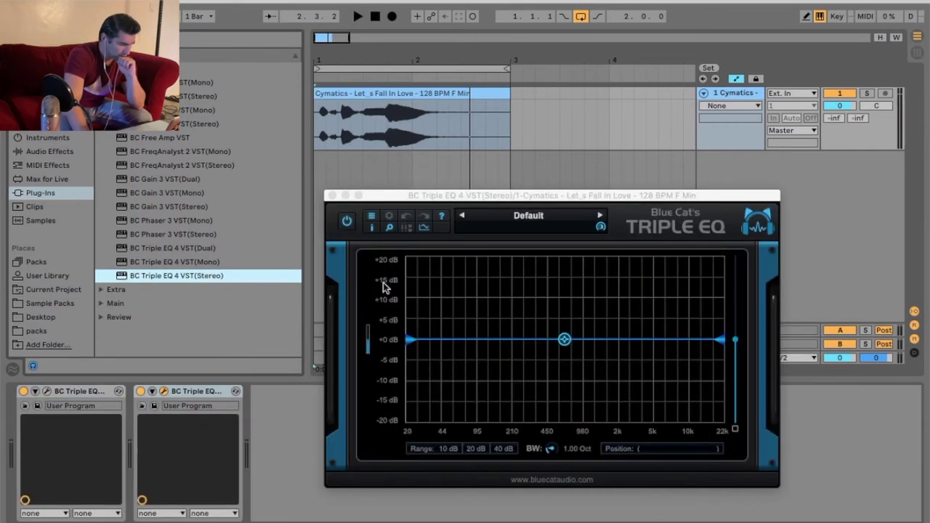
# Reopen the Dual Triple EQ and arrange its window beside the Stereo version's to compare both interfaces.
pyautogui.click(76, 392)
pyautogui.click(46, 391)
pyautogui.moveTo(639, 184); pyautogui.dragTo(823, 105)
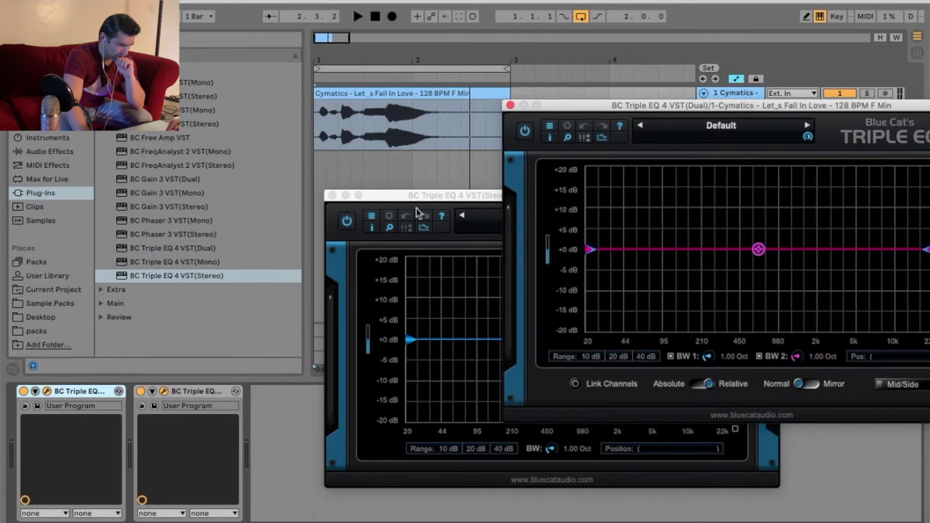
pyautogui.moveTo(441, 191); pyautogui.dragTo(273, 107)
pyautogui.moveTo(727, 104); pyautogui.dragTo(692, 103)
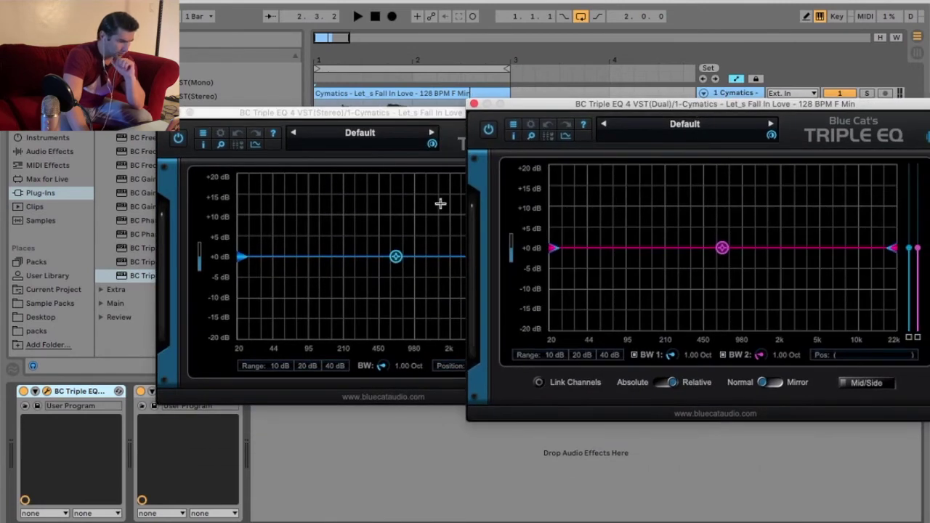
pyautogui.moveTo(647, 104); pyautogui.dragTo(489, 166)
# Restart the loop from the beginning and remove the Stereo Triple EQ from the track.
pyautogui.click(375, 16)
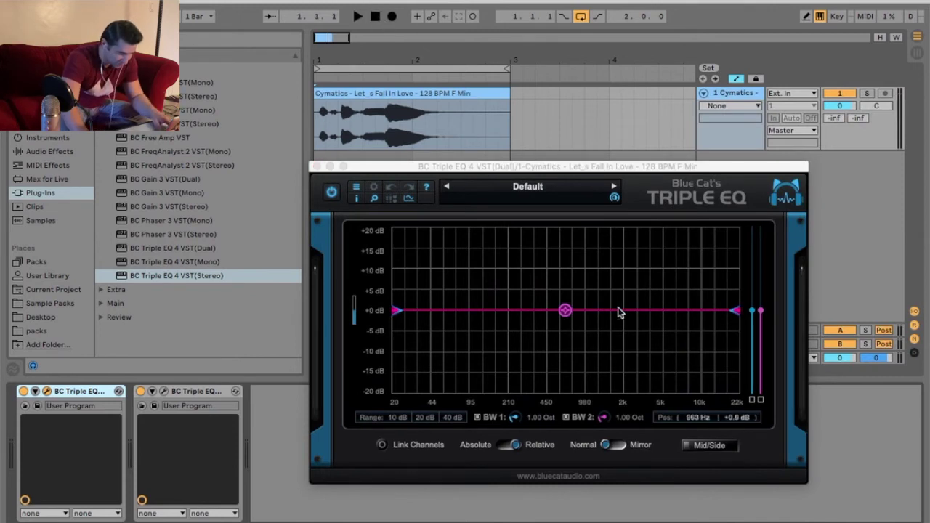
pyautogui.click(356, 16)
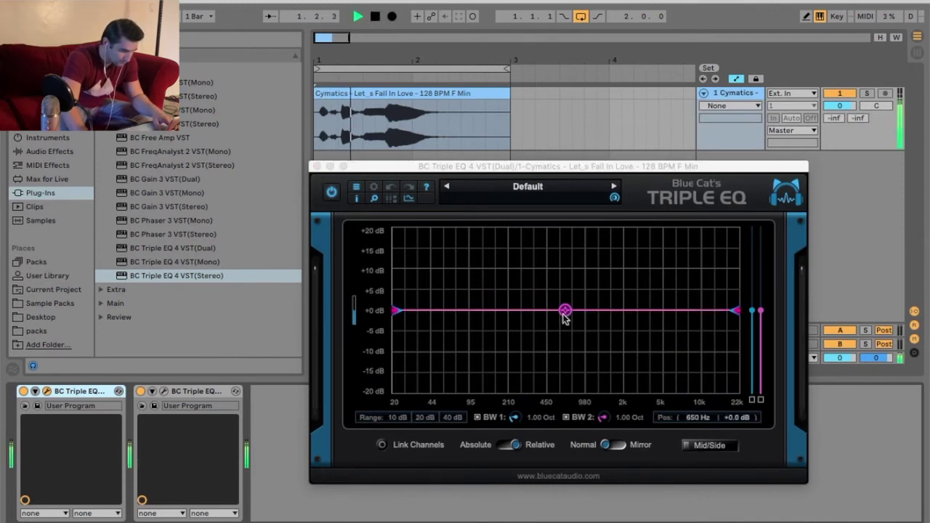
pyautogui.click(202, 393)
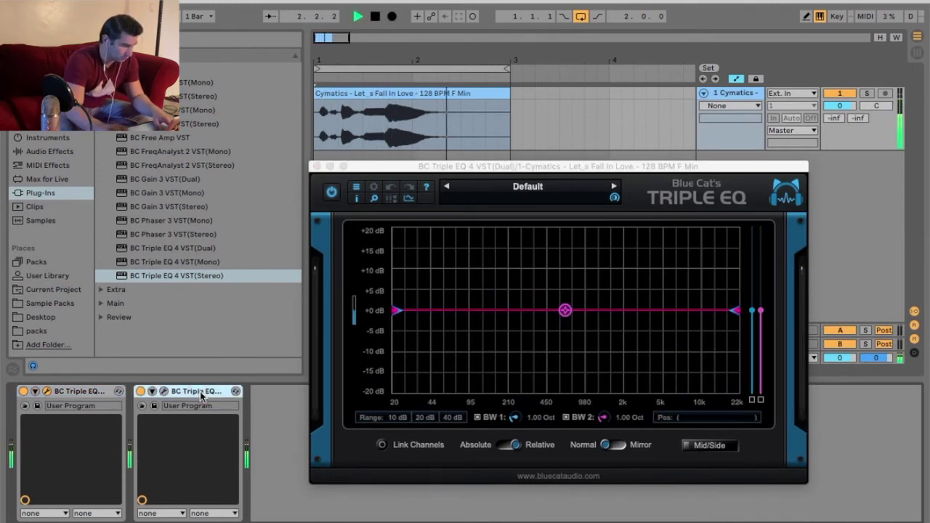
pyautogui.press('Delete')
# Boost the Dual Triple EQ's second-channel mid band to about +20 dB above 10 kHz and enable Mid/Side mode.
pyautogui.moveTo(565, 310)
pyautogui.mouseDown()
pyautogui.moveTo(586, 264)
pyautogui.moveTo(532, 359)
pyautogui.moveTo(565, 312)
pyautogui.mouseUp()
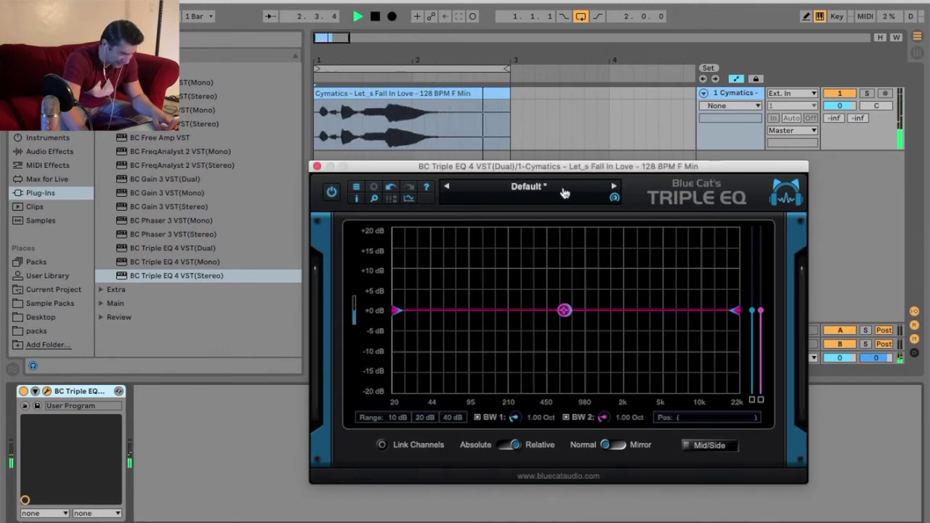
pyautogui.click(612, 447)
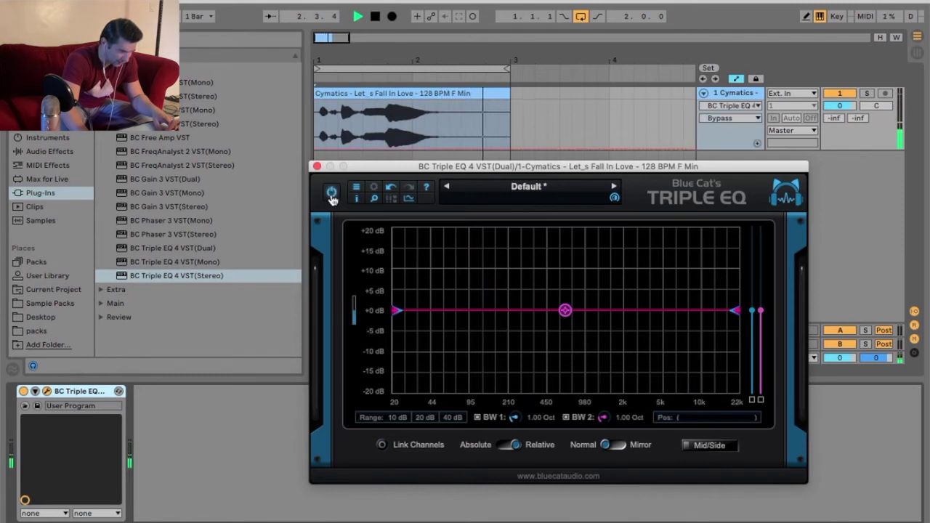
pyautogui.moveTo(565, 311); pyautogui.dragTo(711, 230)
pyautogui.click(697, 446)
# Replace the Dual Triple EQ with BC Triple EQ 4 VST(Stereo) and play the loop.
pyautogui.click(82, 396)
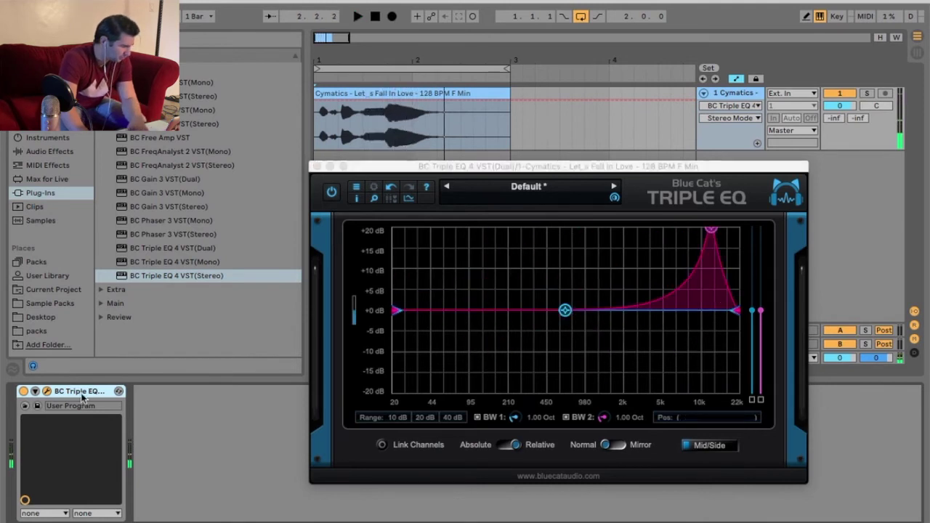
pyautogui.press('Delete')
pyautogui.click(164, 275)
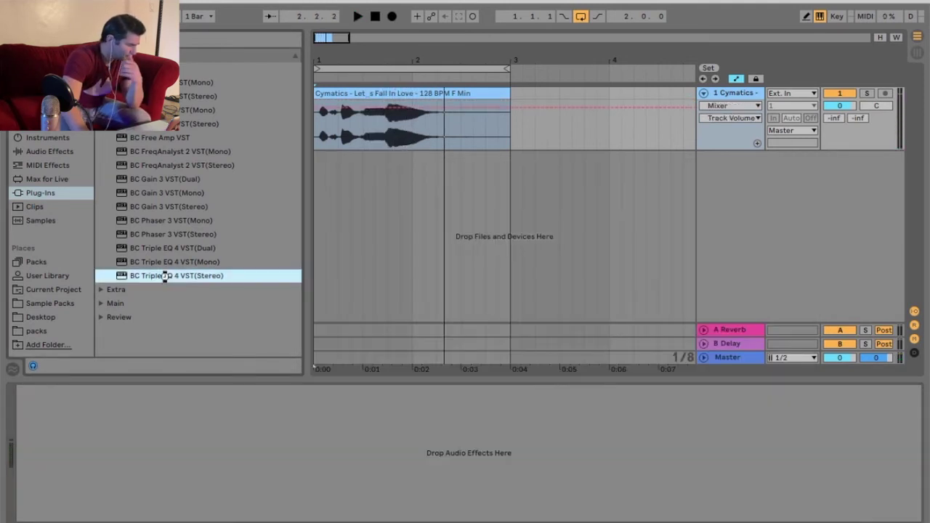
pyautogui.doubleClick(164, 275)
pyautogui.press('space')
# Boost the Triple EQ's mid band, and audition the factory preset DJ's High Pass in its place.
pyautogui.moveTo(554, 318); pyautogui.dragTo(556, 249)
pyautogui.click(533, 194)
pyautogui.moveTo(639, 198)
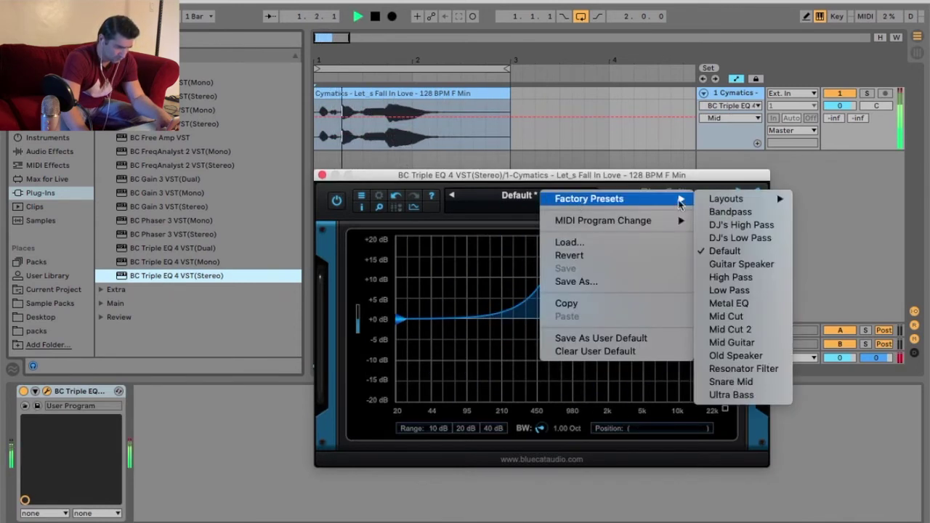
pyautogui.click(733, 226)
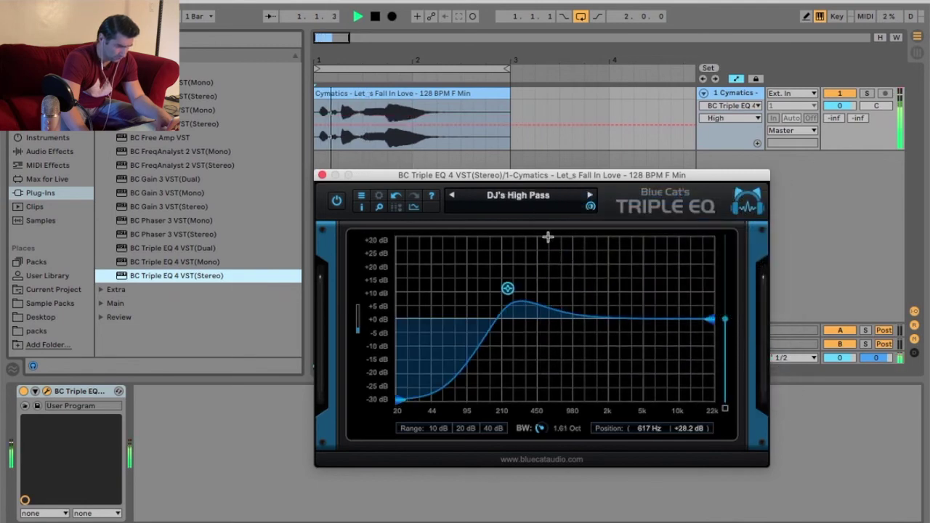
pyautogui.click(537, 198)
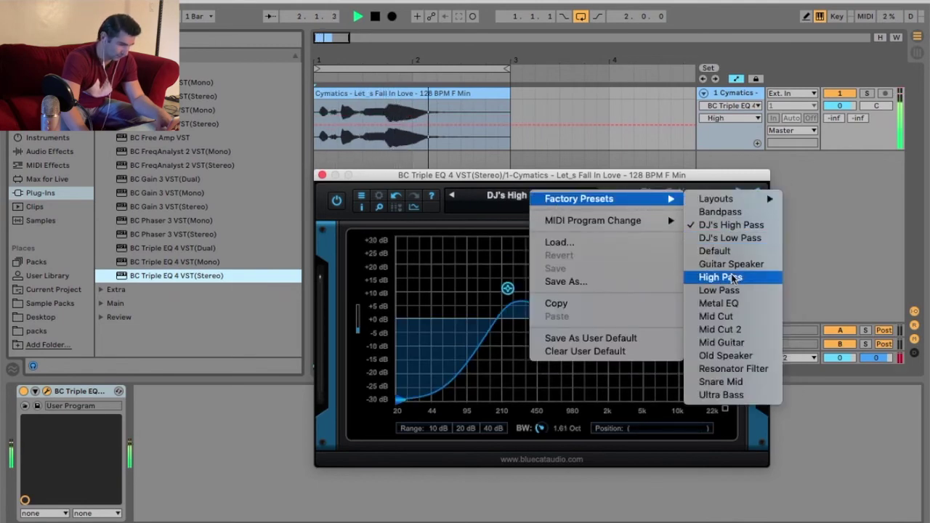
pyautogui.click(479, 276)
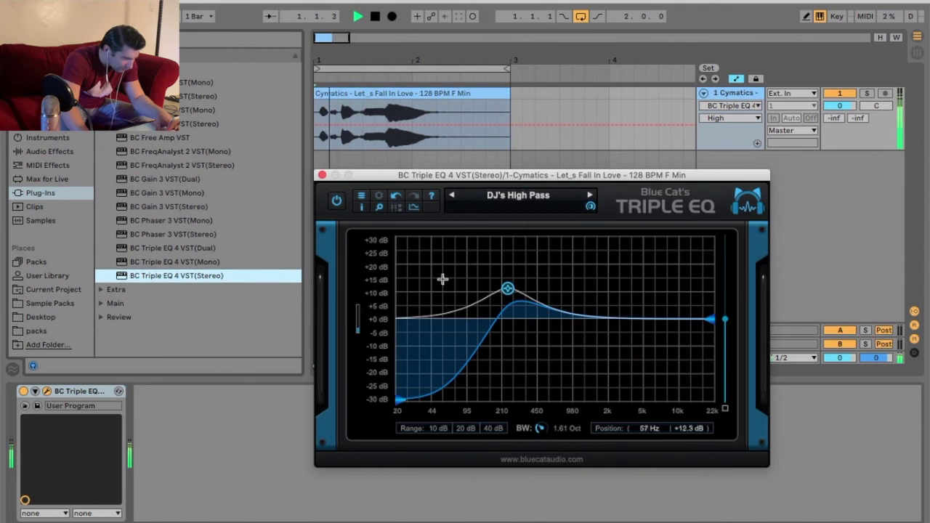
# Show and hide the Triple EQ's knob controls, and slightly adjust the scale of the EQ curve.
pyautogui.click(396, 209)
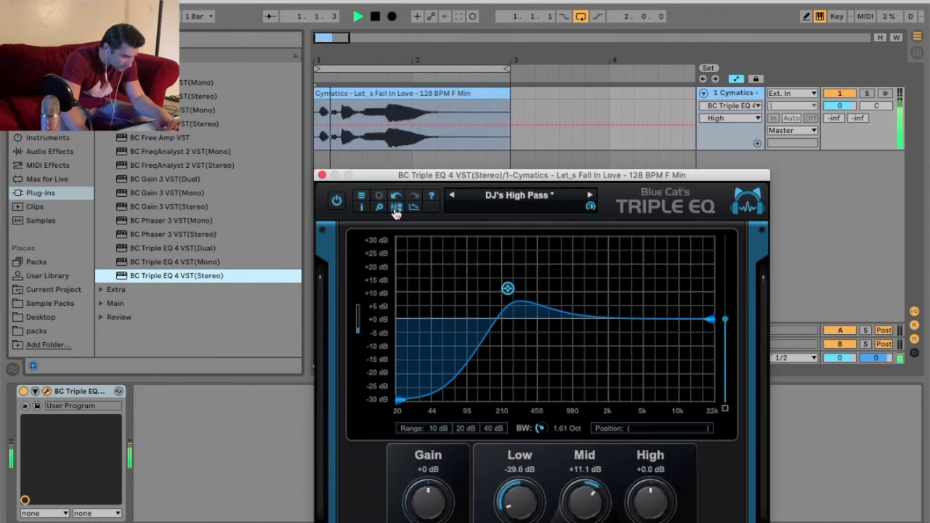
pyautogui.click(396, 208)
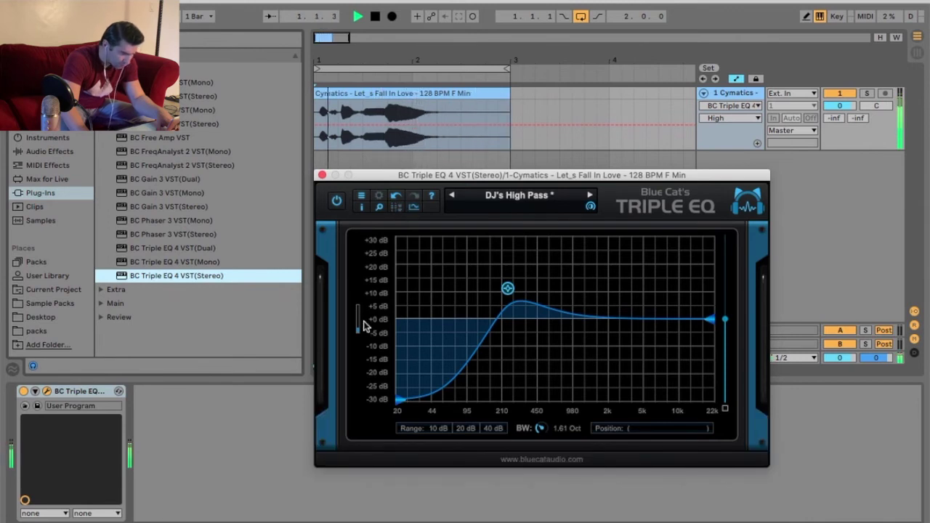
pyautogui.moveTo(356, 319)
pyautogui.mouseDown()
pyautogui.moveTo(356, 293)
pyautogui.moveTo(357, 335)
pyautogui.moveTo(357, 291)
pyautogui.moveTo(356, 328)
pyautogui.mouseUp()
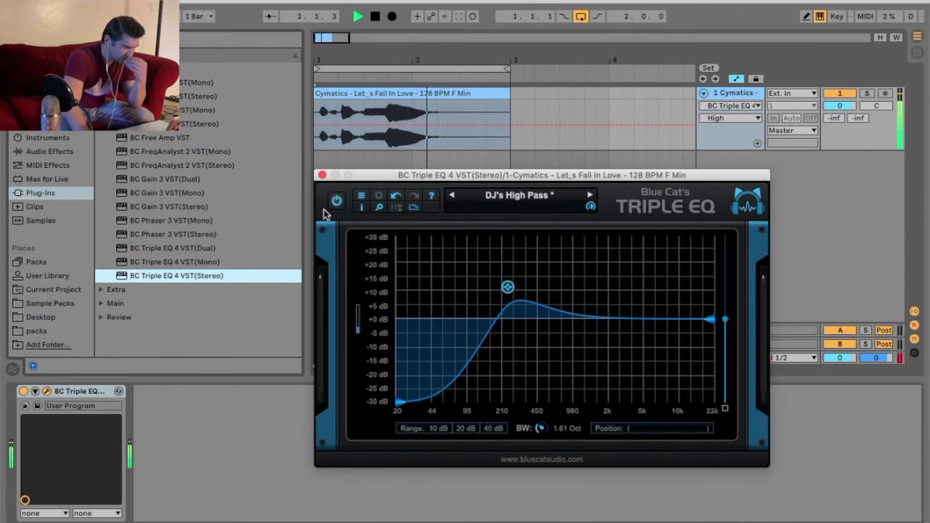
# Load the Triple EQ's factory layout preset Full and boost the mid band by 1.2 dB at 5229 Hz.
pyautogui.click(361, 199)
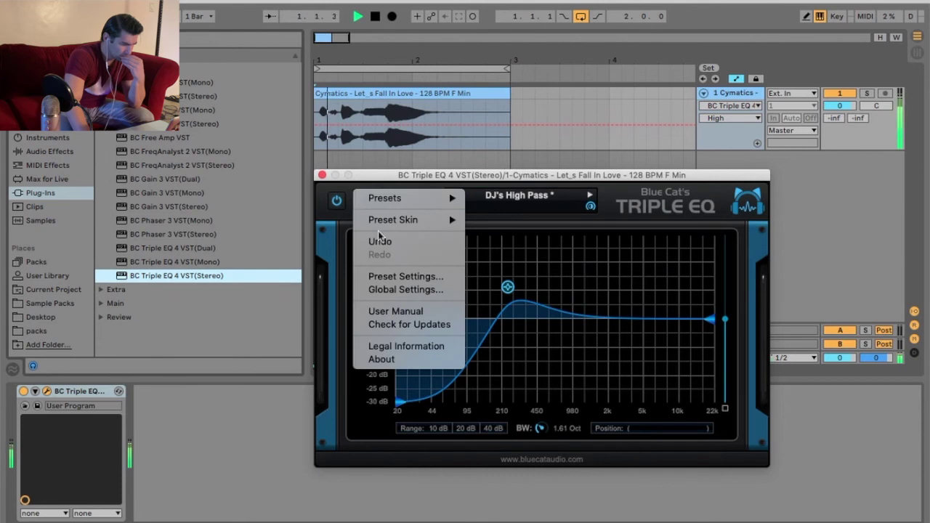
pyautogui.moveTo(383, 229)
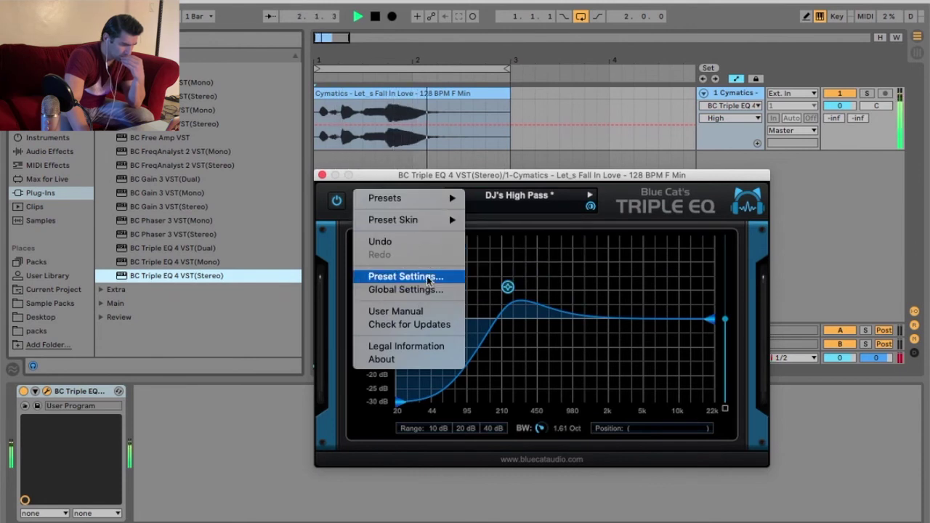
pyautogui.moveTo(428, 201)
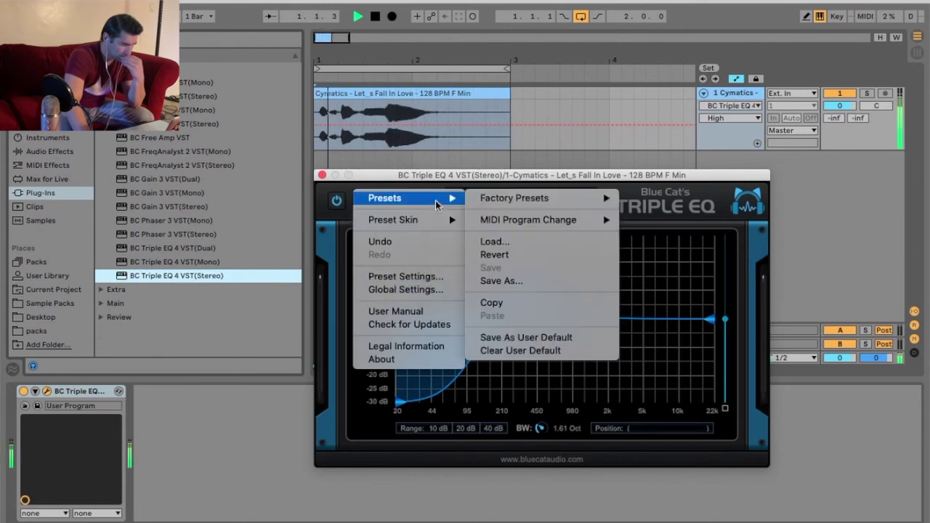
pyautogui.moveTo(522, 203)
pyautogui.moveTo(675, 198)
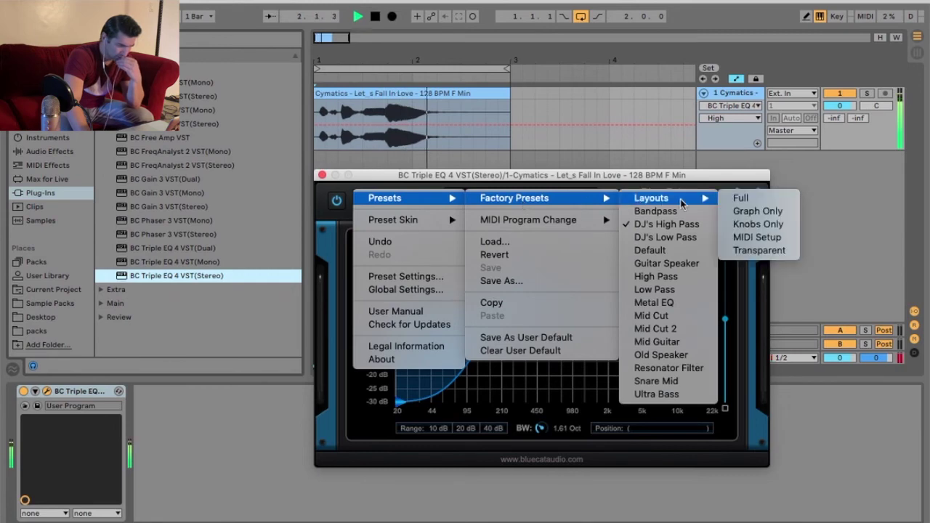
pyautogui.click(741, 198)
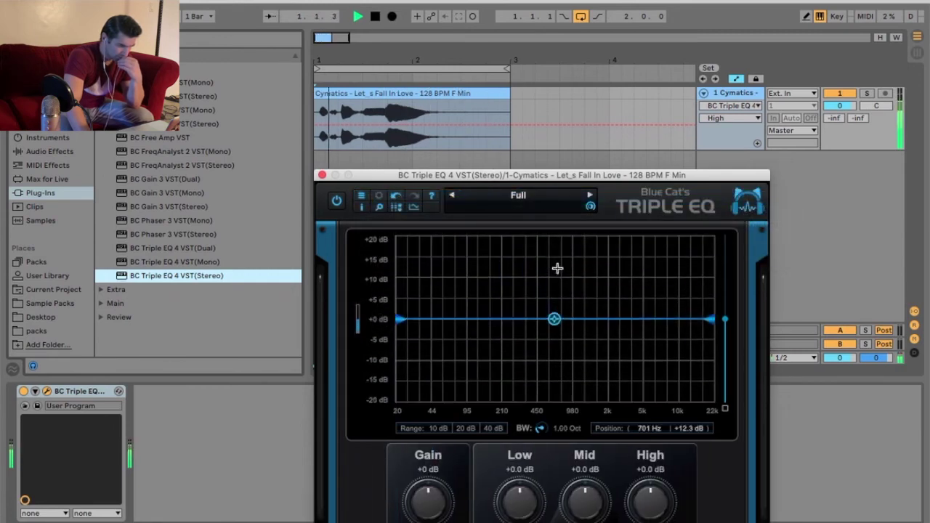
pyautogui.moveTo(616, 176); pyautogui.dragTo(605, 106)
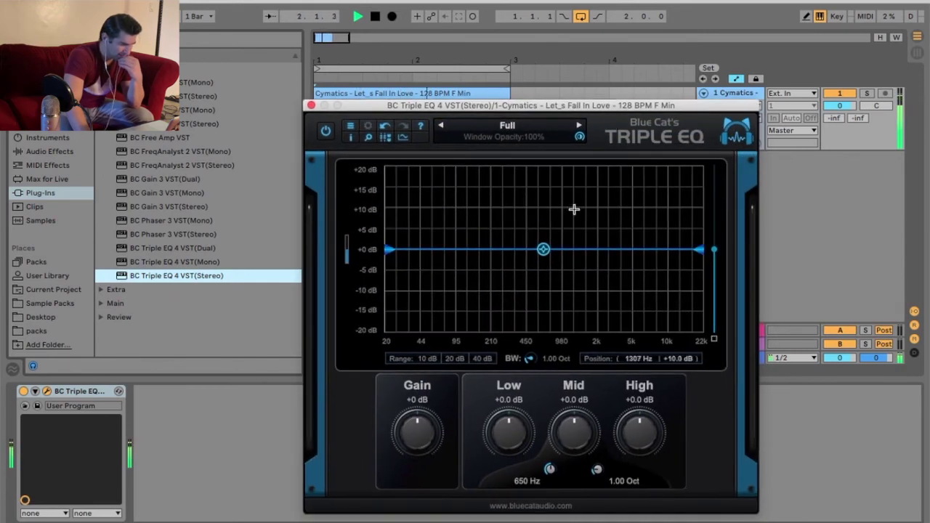
pyautogui.moveTo(547, 241); pyautogui.dragTo(637, 244)
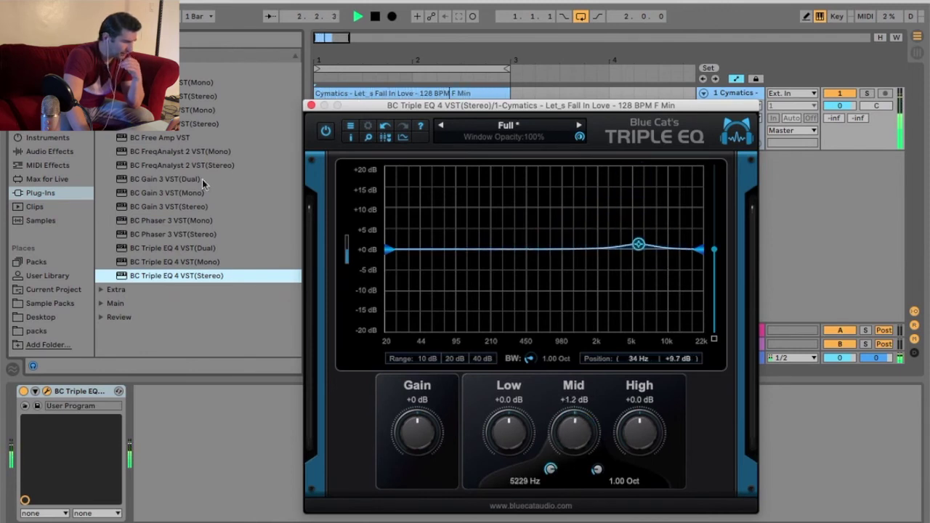
# Add BC FreqAnalyst 2 VST(Mono) after the Triple EQ on the vocal track.
pyautogui.click(165, 152)
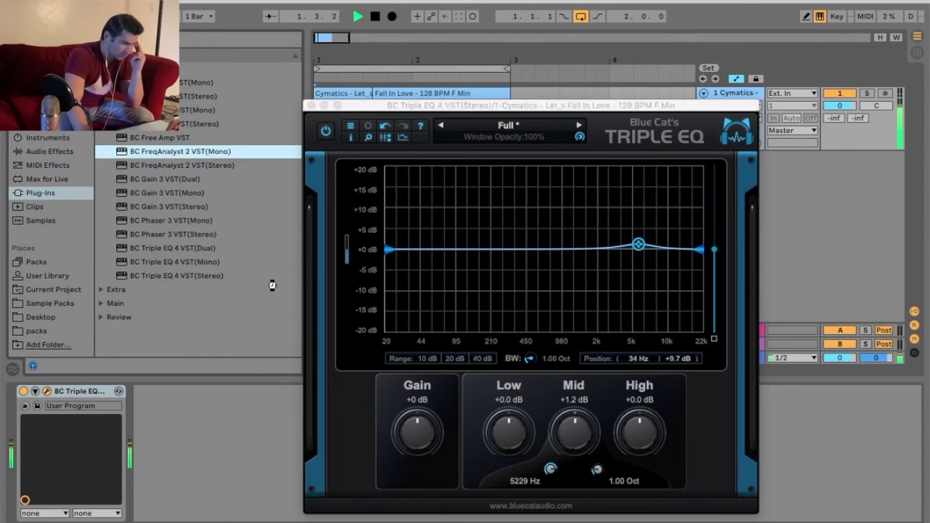
pyautogui.press('Return')
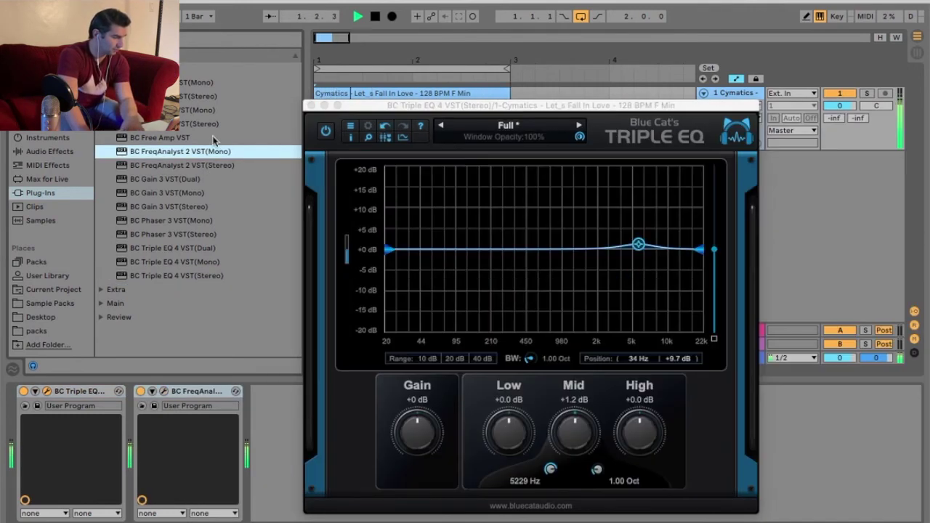
# Add BC FreqAnalyst 2 VST(Stereo) to the vocal track and arrange its window beside the Triple EQ.
pyautogui.doubleClick(203, 165)
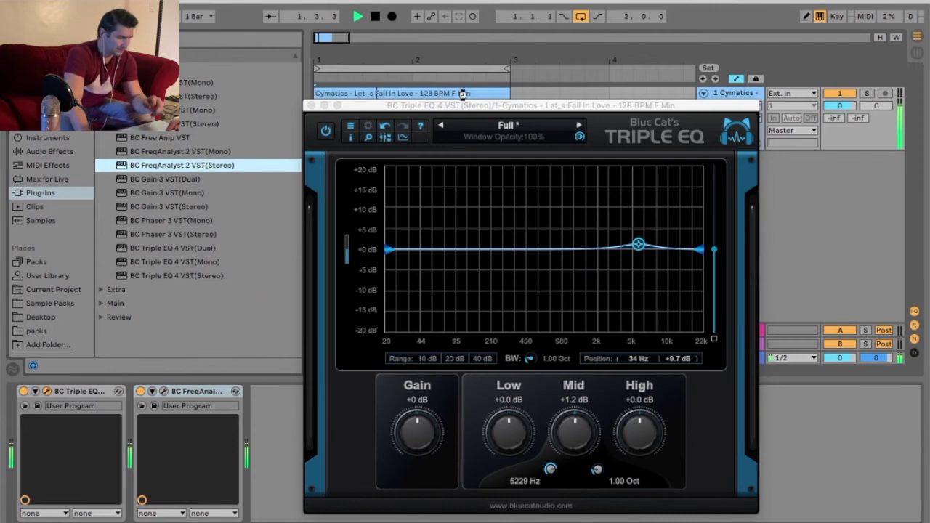
pyautogui.moveTo(475, 122); pyautogui.dragTo(768, 142)
pyautogui.click(442, 106)
pyautogui.moveTo(508, 105); pyautogui.dragTo(239, 60)
pyautogui.moveTo(788, 154); pyautogui.dragTo(621, 109)
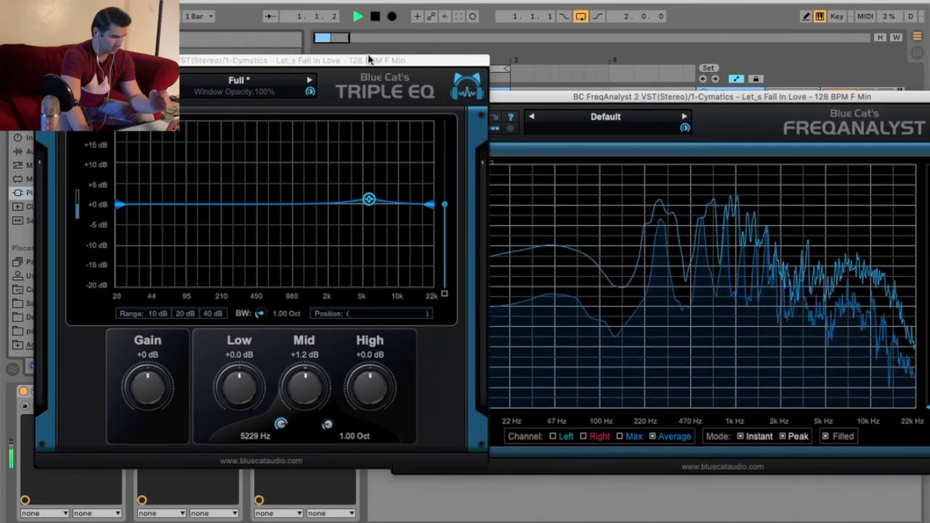
# Cut the Triple EQ's mid band by 3.3 dB at 5939 Hz, and close the FreqAnalyst window.
pyautogui.moveTo(369, 61); pyautogui.dragTo(298, 3)
pyautogui.moveTo(298, 135); pyautogui.dragTo(304, 160)
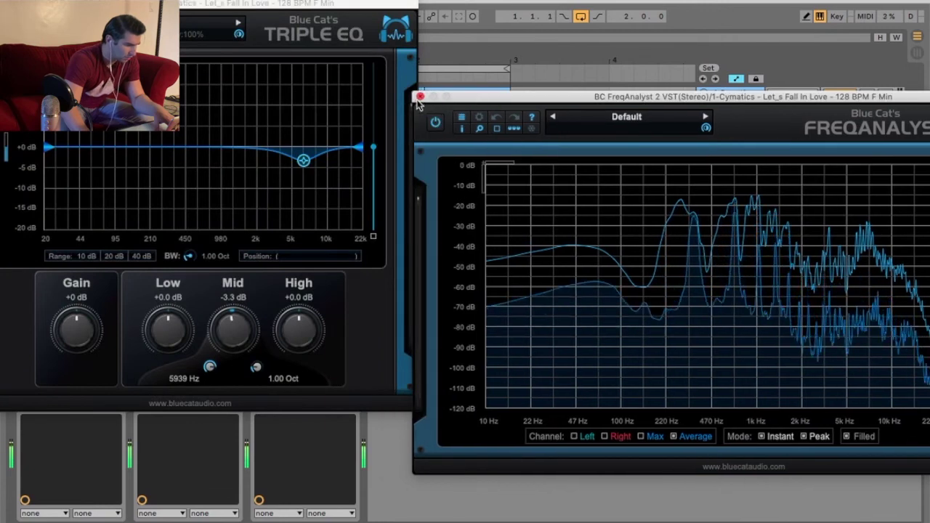
pyautogui.click(305, 13)
pyautogui.moveTo(305, 13); pyautogui.dragTo(509, 29)
# Look through the Triple EQ's factory presets and its main menu options.
pyautogui.click(398, 41)
pyautogui.moveTo(418, 65)
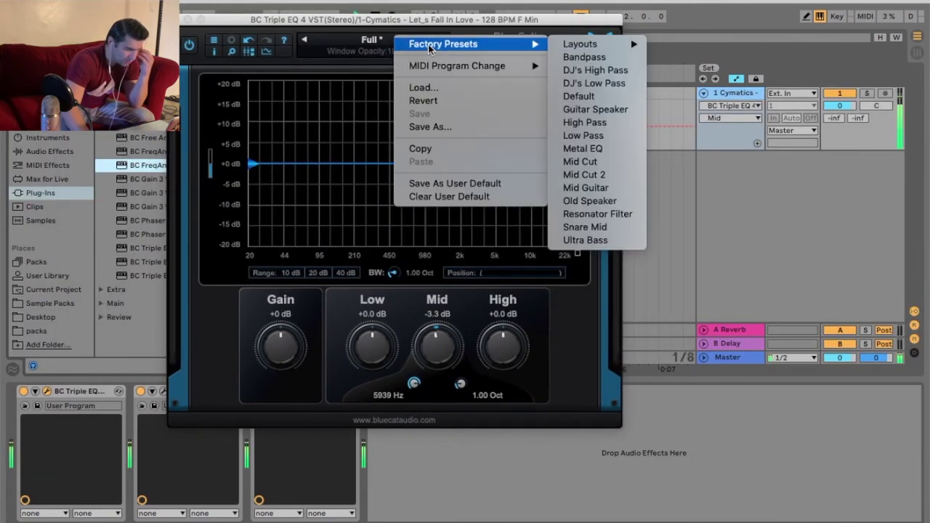
pyautogui.click(578, 363)
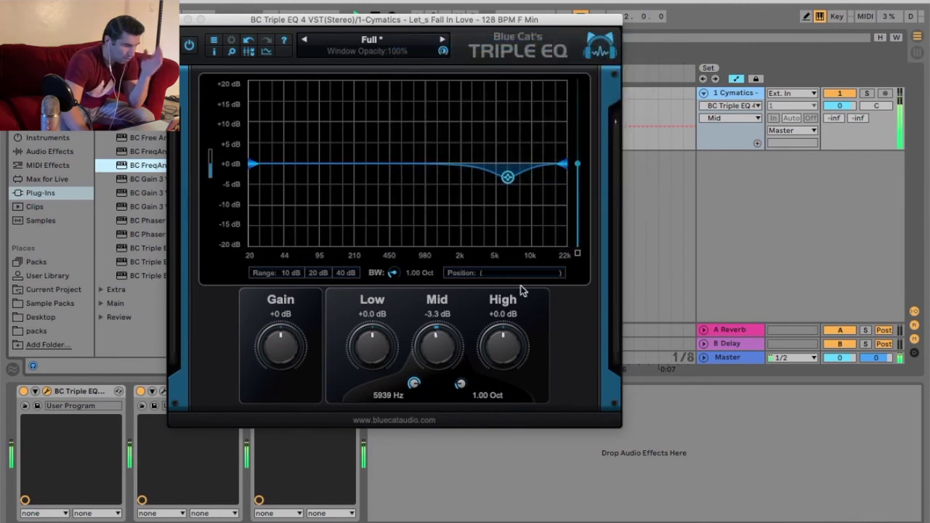
pyautogui.moveTo(476, 26); pyautogui.dragTo(599, 91)
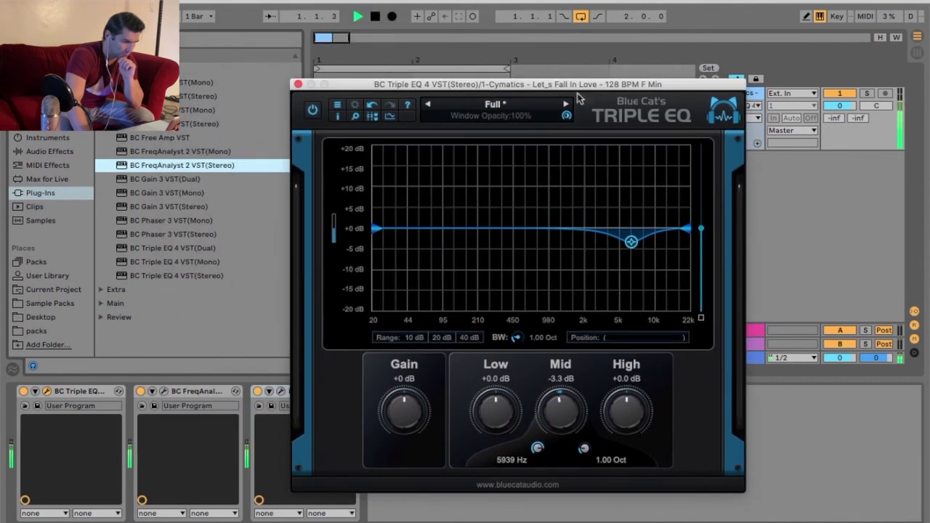
pyautogui.click(337, 104)
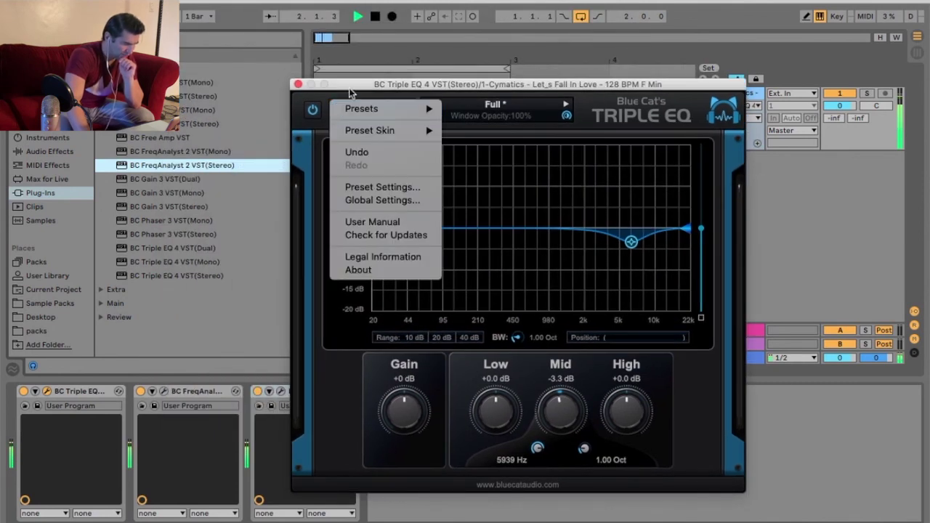
pyautogui.click(349, 93)
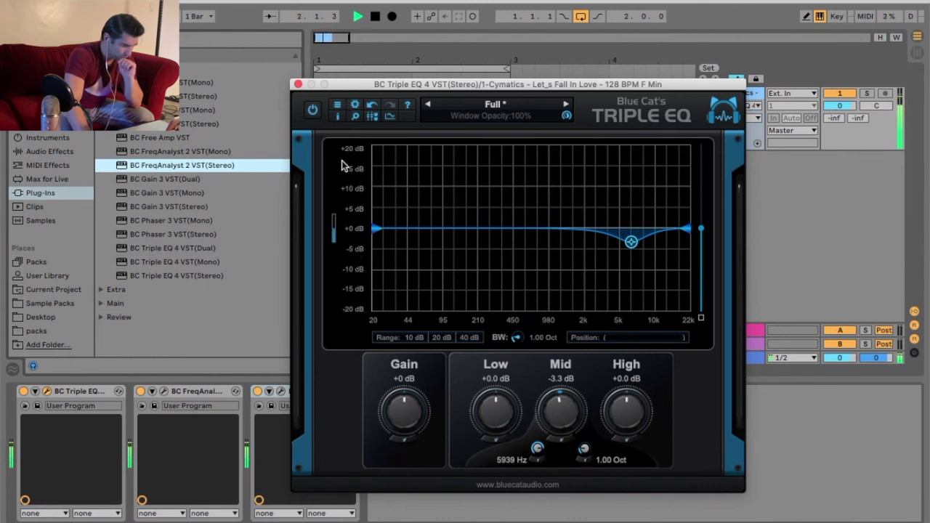
# Widen the Triple EQ graph's range to ±40 dB and stop playback.
pyautogui.scroll(-2, 334, 225)
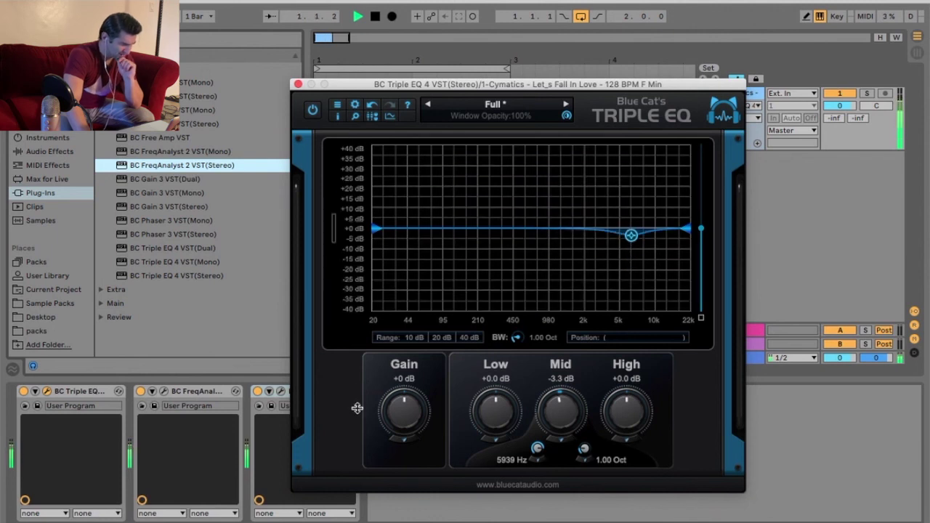
pyautogui.press('space')
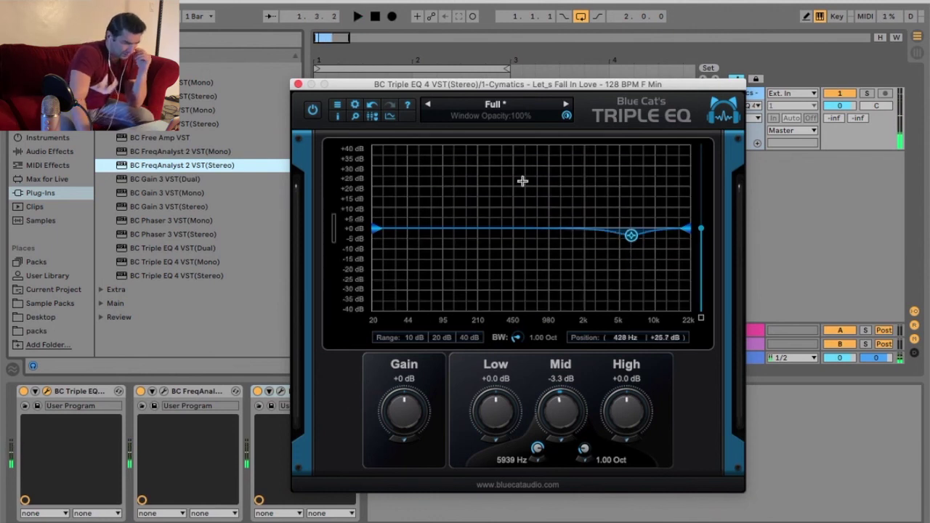
# Hide and restore the Triple EQ's knob controls and its EQ curve display.
pyautogui.click(372, 117)
pyautogui.click(372, 117)
pyautogui.click(385, 117)
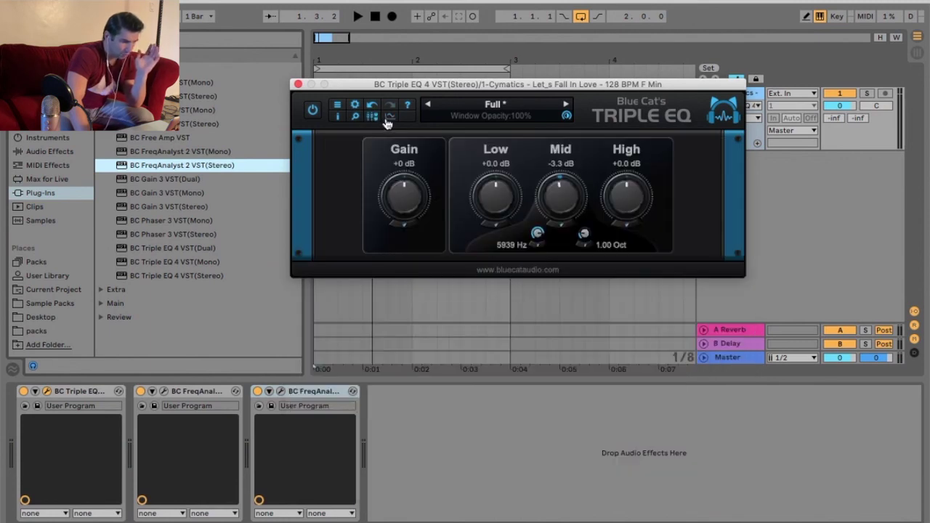
pyautogui.click(389, 115)
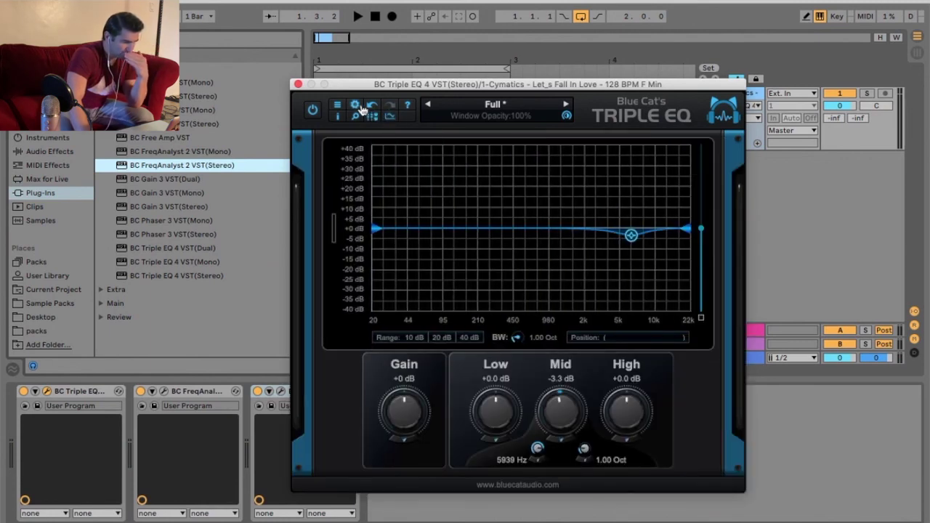
# View the Triple EQ's version information and its interface zoom levels, keeping the zoom at 100 %.
pyautogui.click(338, 117)
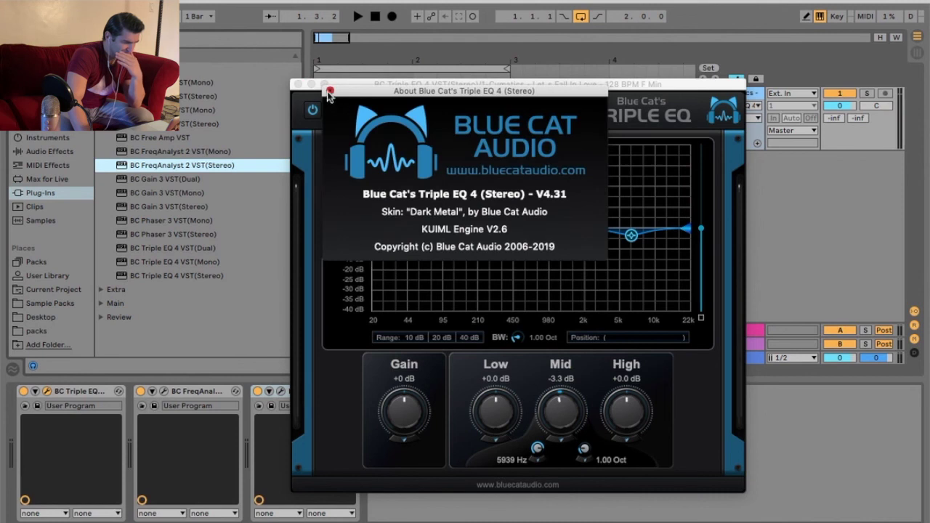
pyautogui.click(330, 90)
pyautogui.click(355, 117)
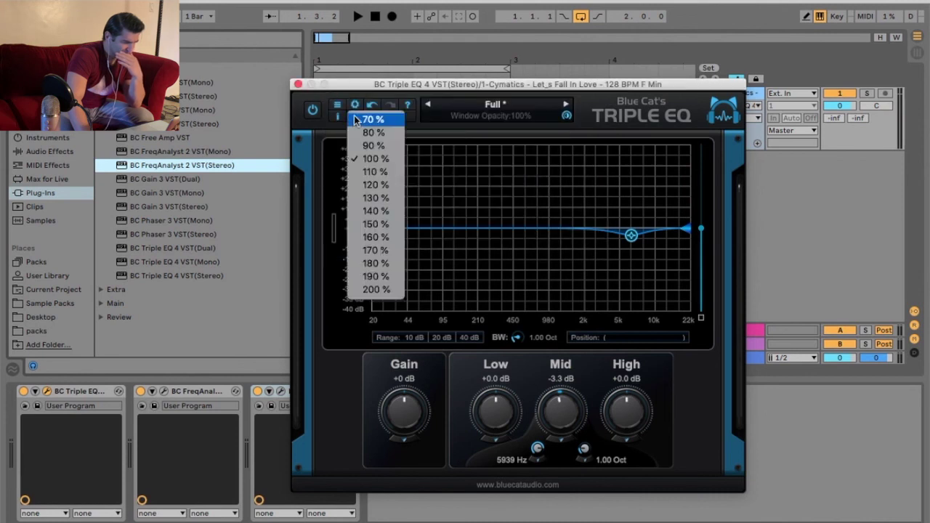
pyautogui.click(373, 158)
# Review the Triple EQ's preset options and close the plug-in window.
pyautogui.click(513, 104)
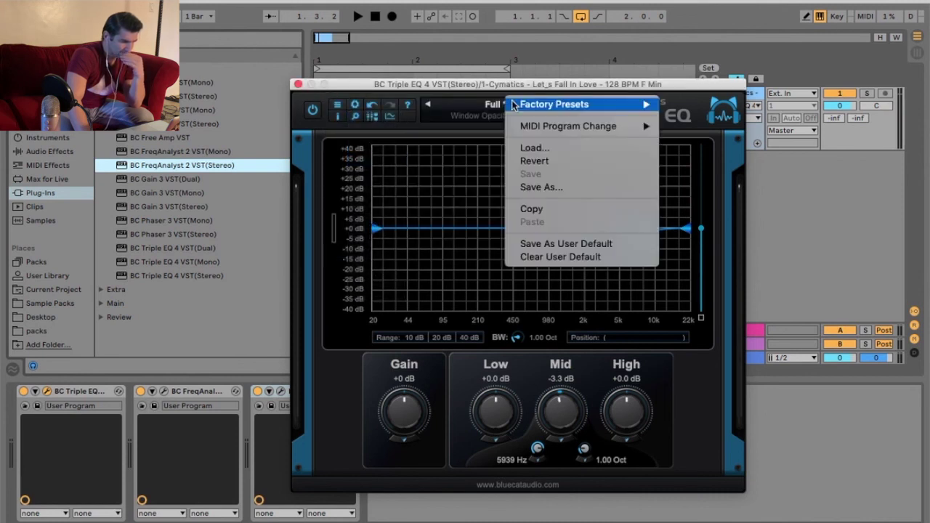
pyautogui.moveTo(601, 108)
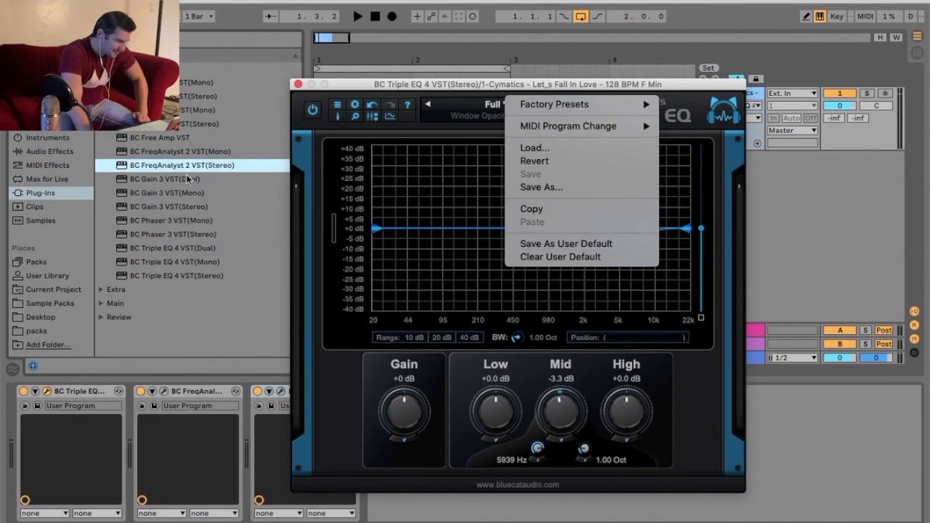
pyautogui.click(337, 87)
pyautogui.click(297, 85)
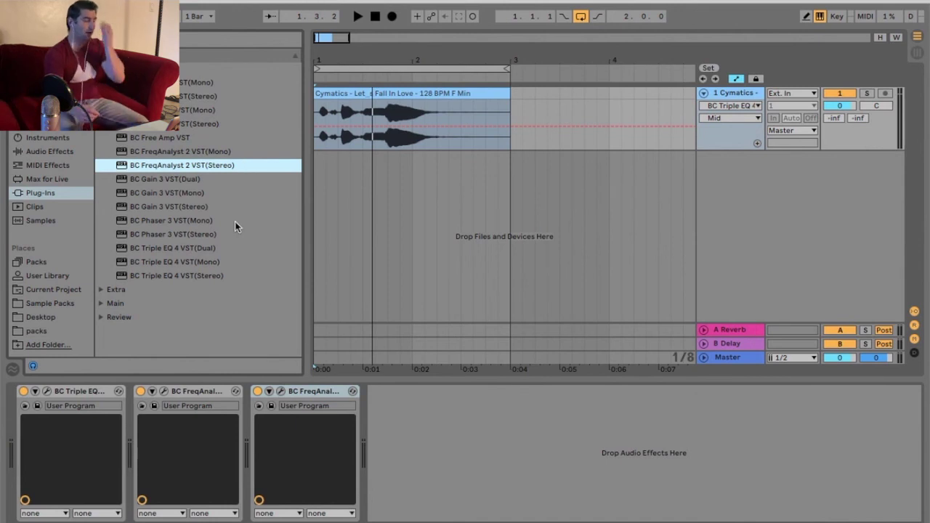